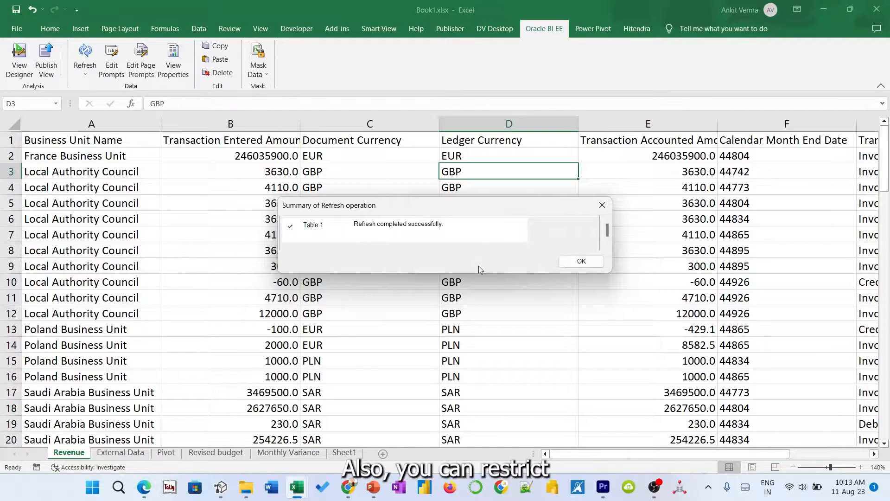
- Dismiss the refresh summary and check the Transaction Date range in the prompt without changing it
left_click(561, 262)
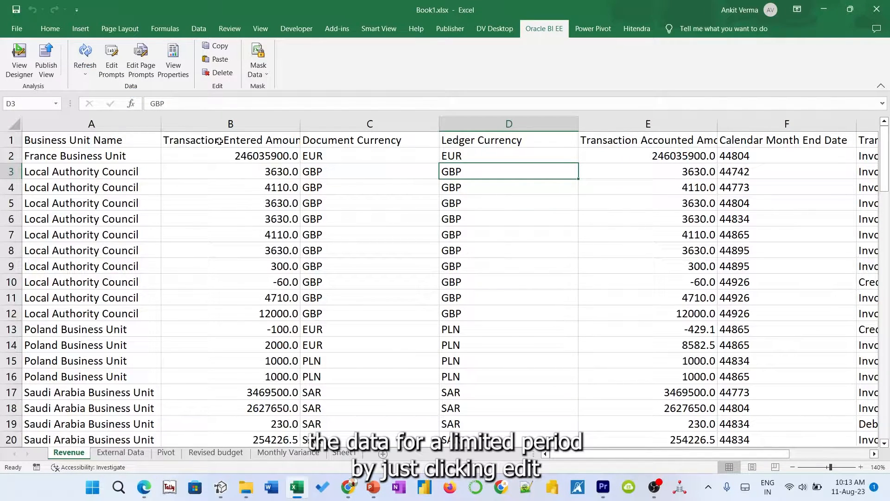
left_click(111, 59)
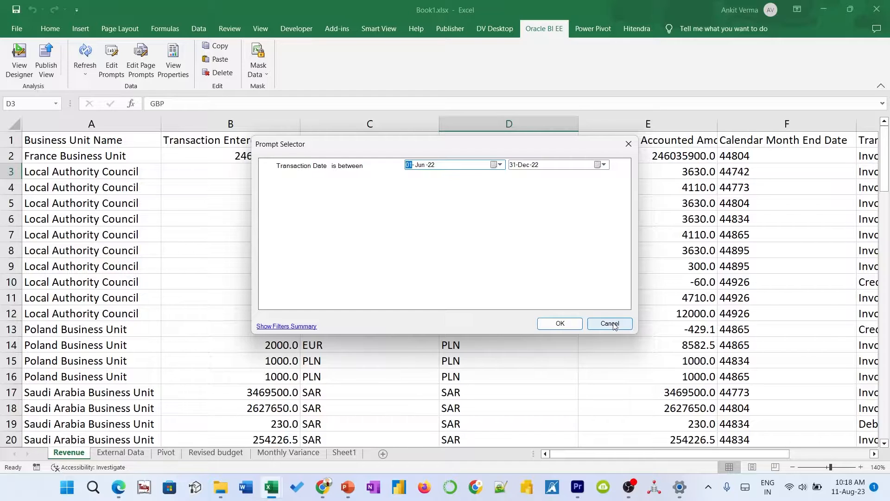
left_click(610, 324)
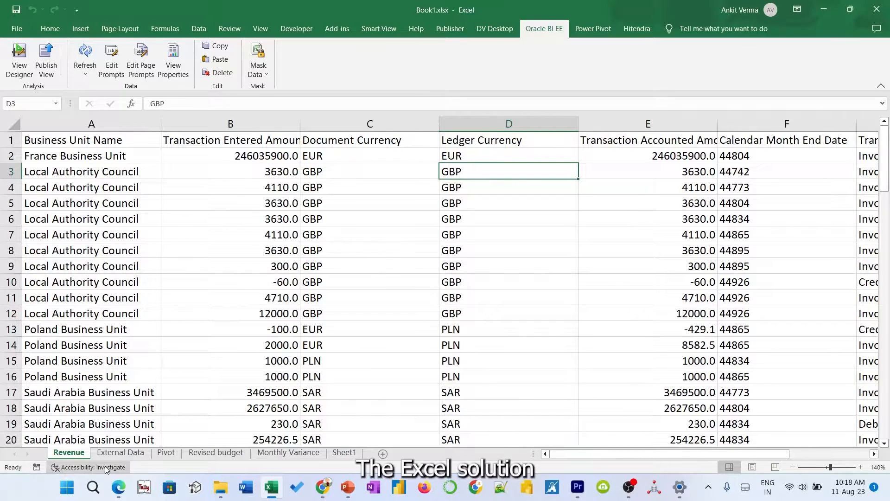
- Review the External Data, Pivot and Revised budget sheets of the workbook
left_click(120, 452)
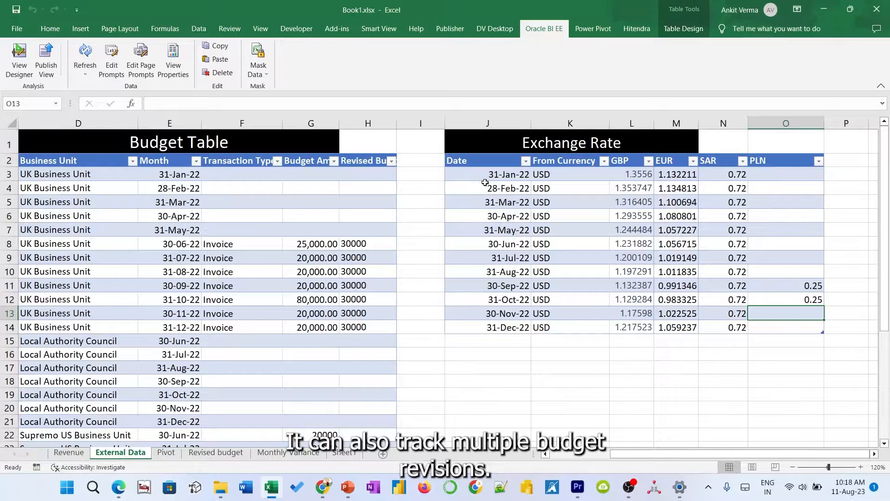
left_click(166, 453)
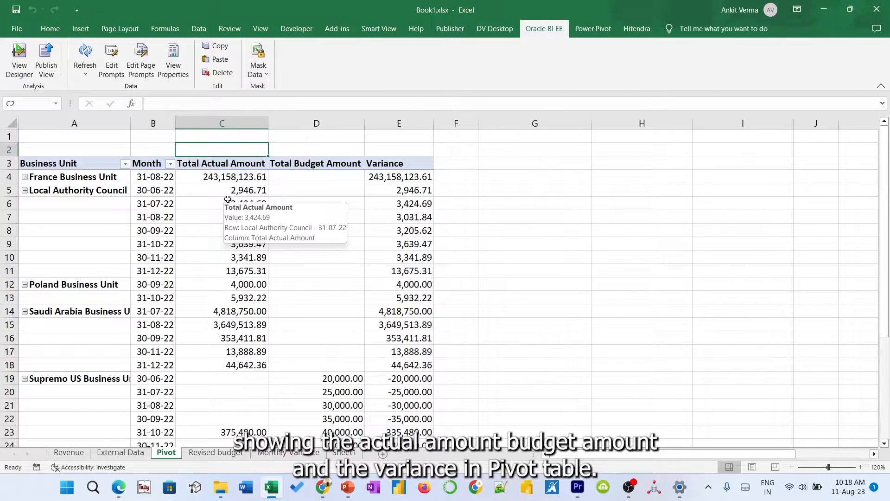
left_click(217, 454)
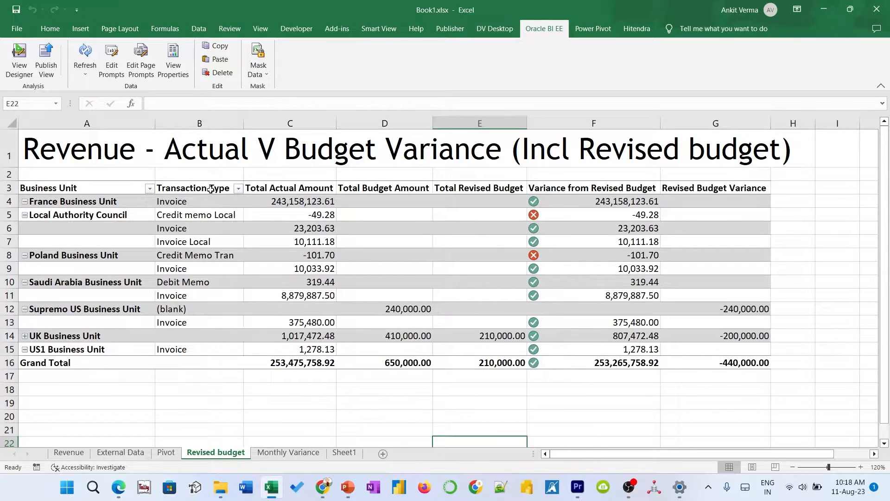
- Add UK Business Unit to the Business Unit slicer selection on the Monthly Variance sheet
left_click(271, 454)
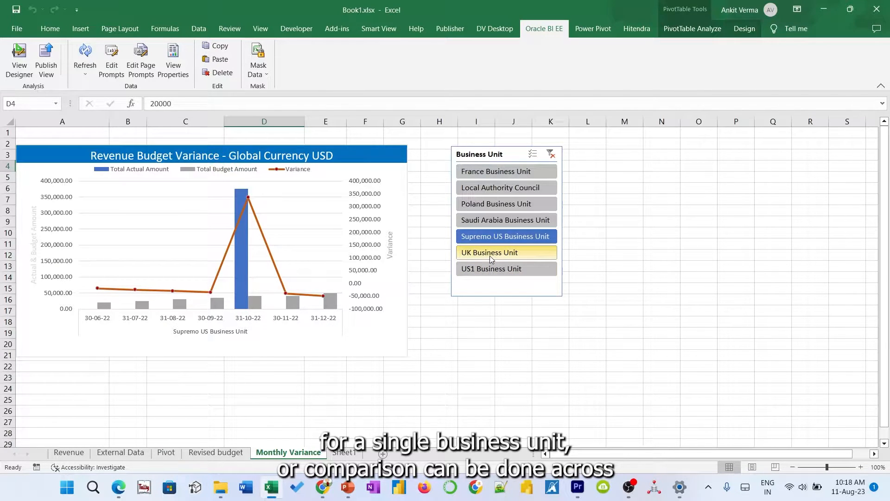
left_click(517, 254, "ctrl")
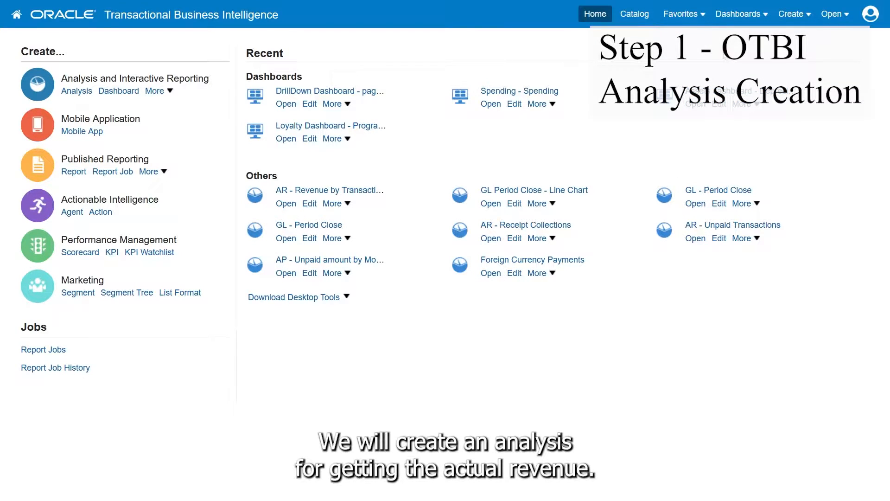
- In Oracle Transactional Business Intelligence, create a new analysis based on the Receivables - Transactions Real Time subject area
left_click(792, 14)
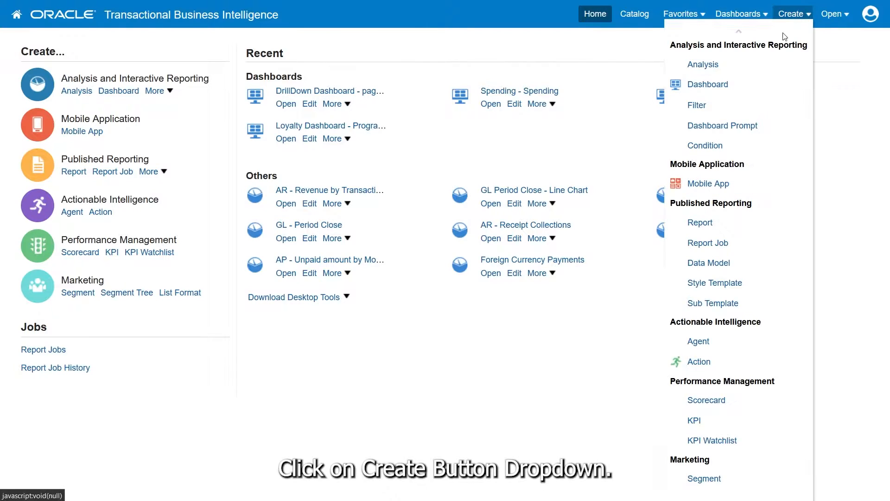
left_click(701, 65)
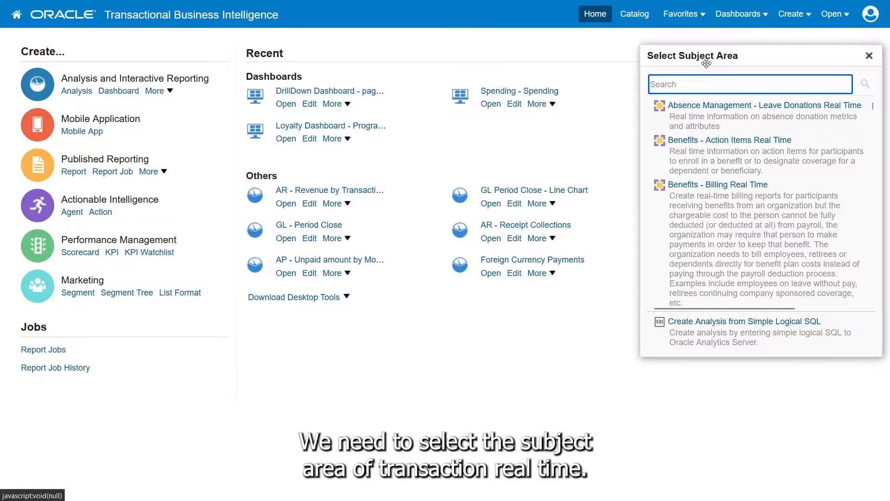
key("ctrl+f")
type("rec")
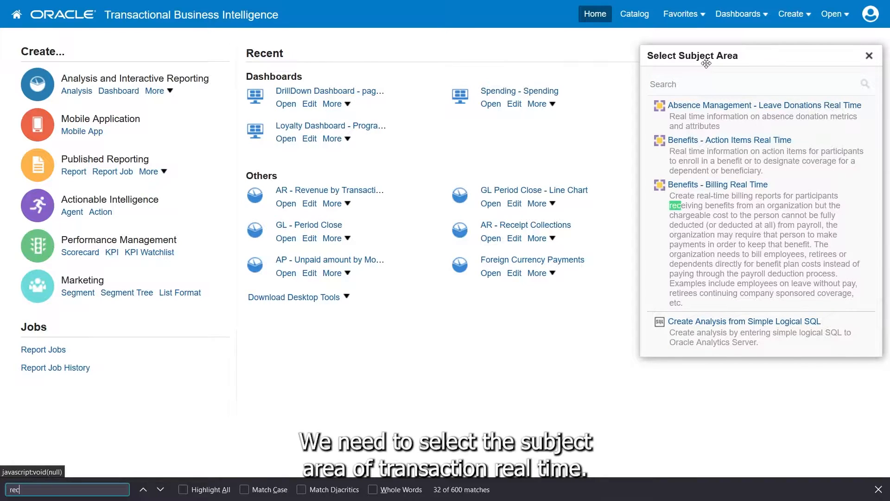
type("eive")
key("BackSpace")
type("able")
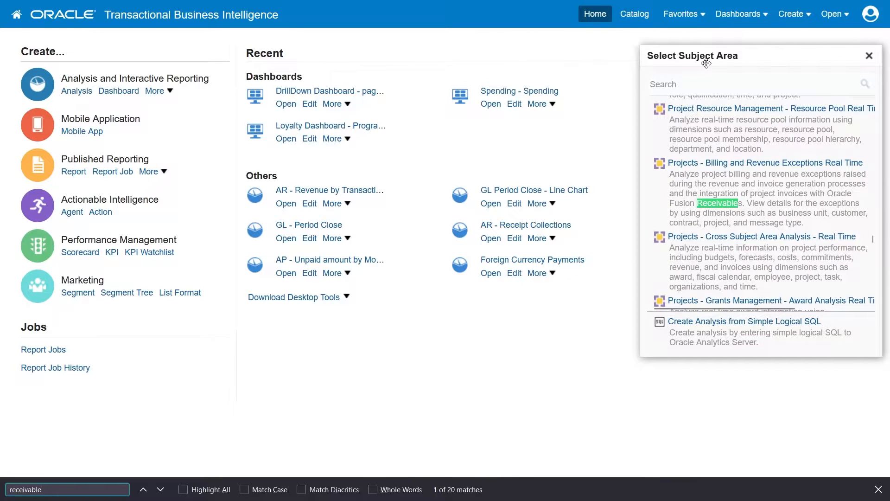
type("s")
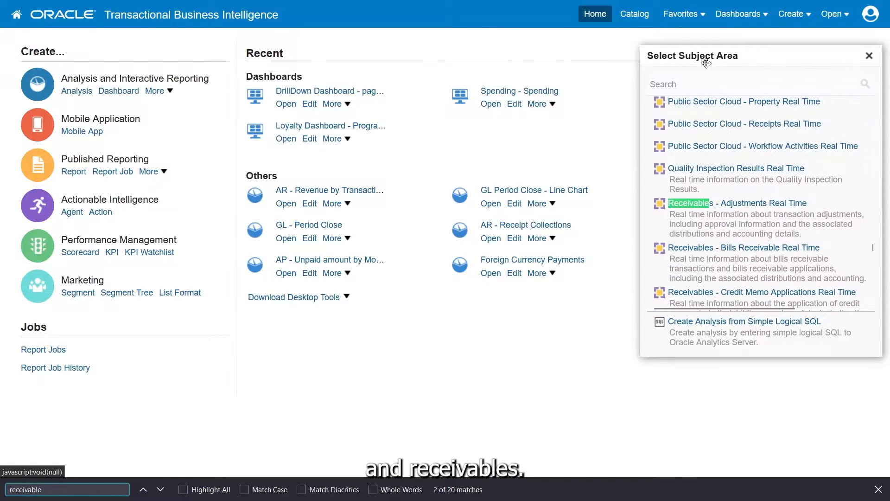
key("Return")
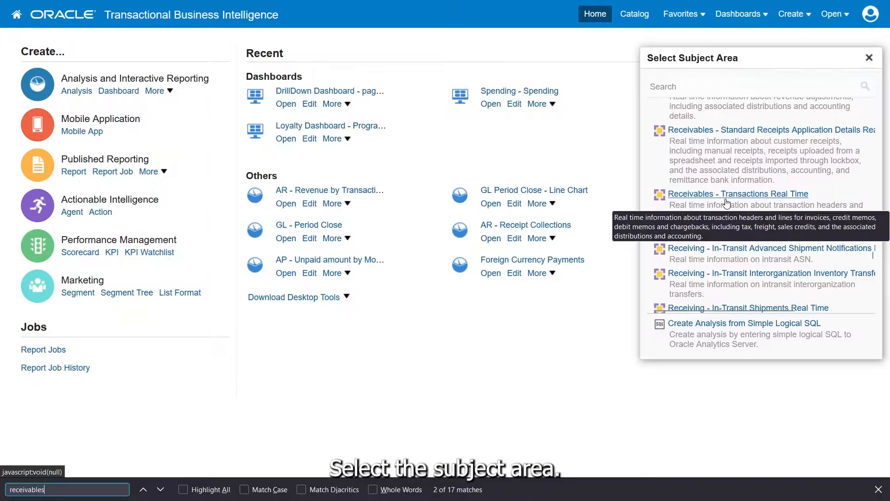
left_click(726, 204)
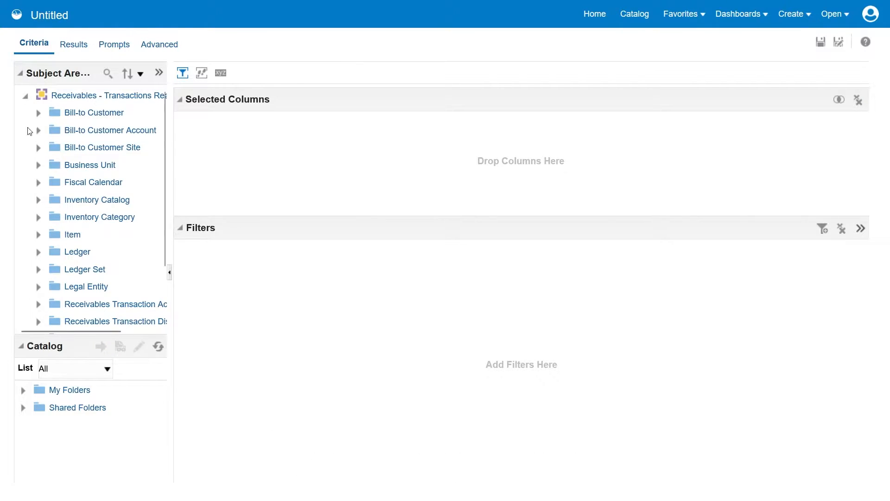
- Add the Business Unit Name column from the Business Unit folder to the analysis
left_click(38, 165)
scroll(110, 232, "down", 3)
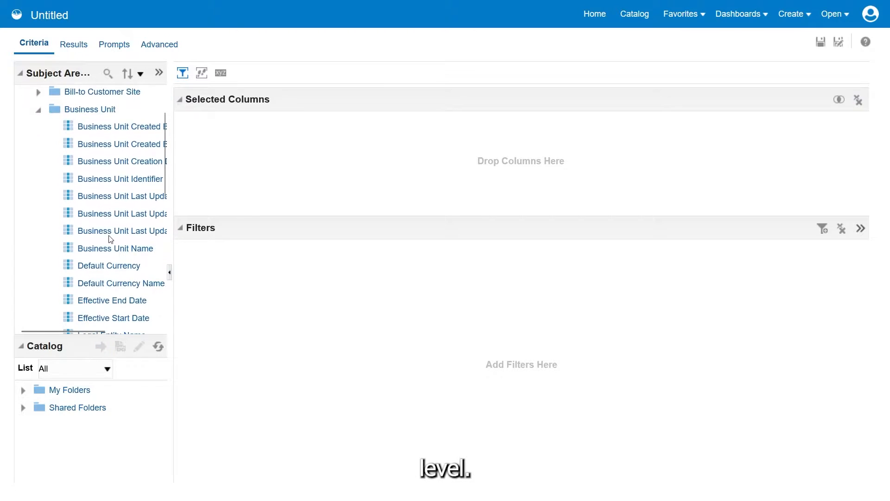
double_click(112, 250)
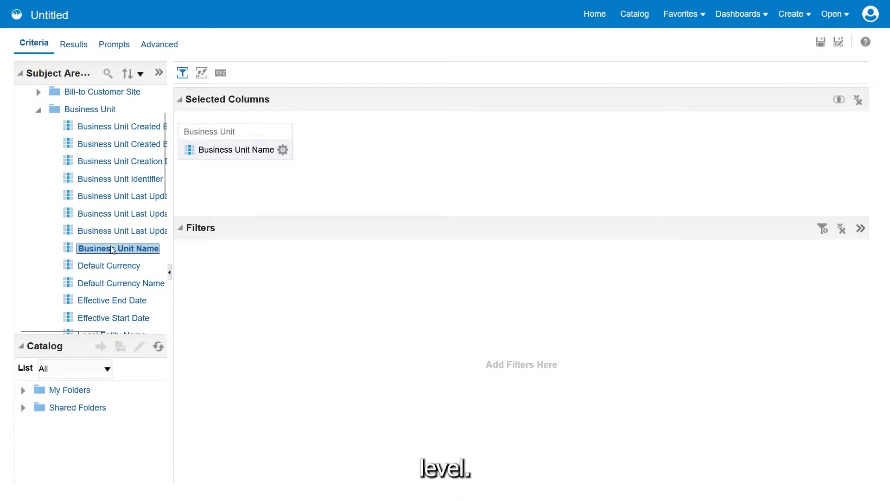
- Add the Transaction Entered Amount and Transaction Accounted Amount columns from the Transaction Amounts folder under Transactions Details
left_click(39, 111)
left_click(38, 321)
scroll(73, 277, "down", 7)
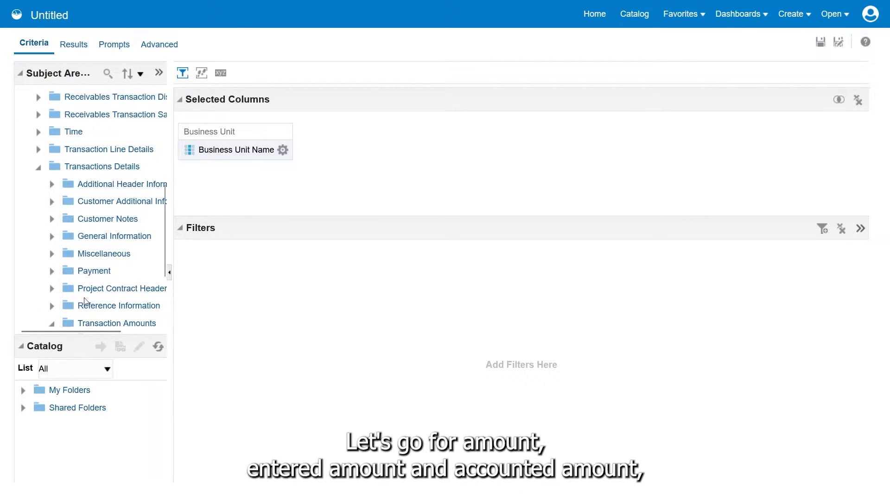
scroll(87, 297, "down", 3)
double_click(118, 254)
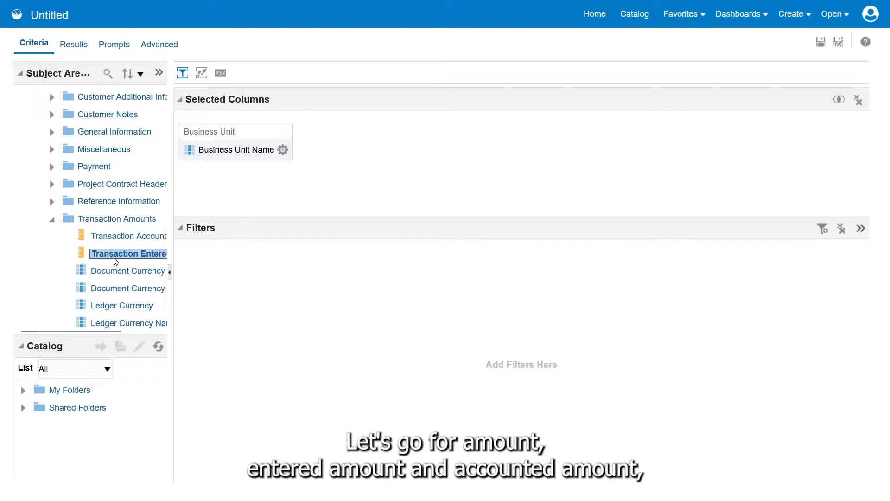
double_click(125, 236)
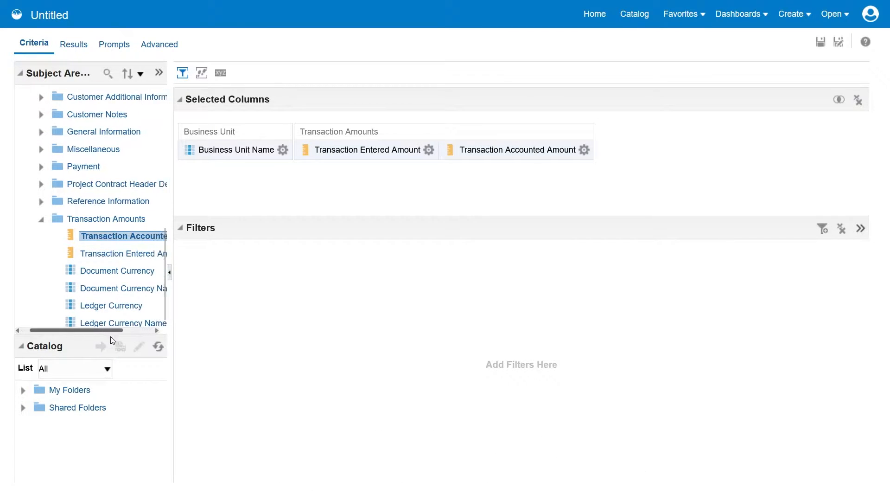
- Add the Document Currency and Ledger Currency columns from the Transaction Amounts folder
left_click_drag(105, 331, 134, 331)
double_click(114, 274)
double_click(111, 306)
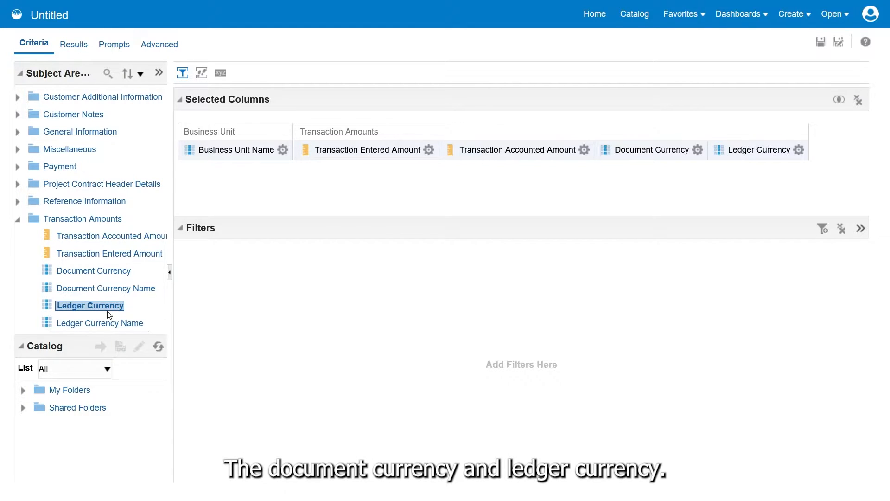
- Add the Calendar Month End Date column from the Time folder to the analysis
left_click(19, 220)
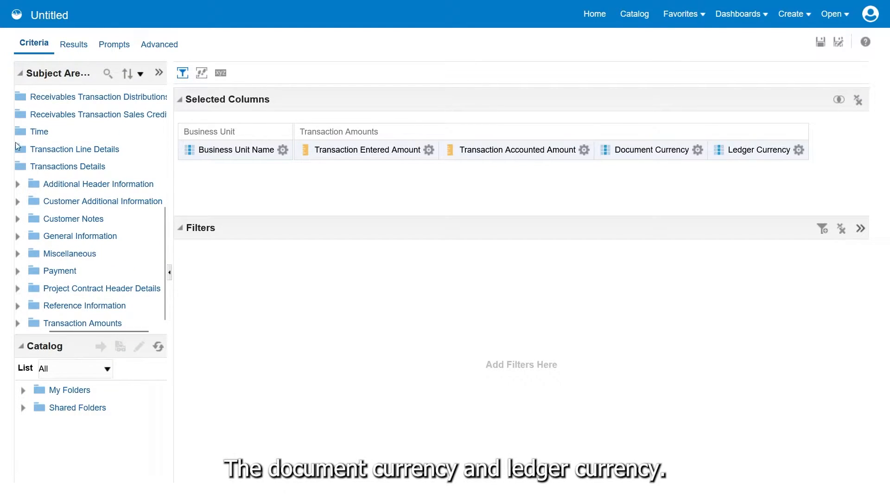
left_click(34, 331)
left_click(38, 132)
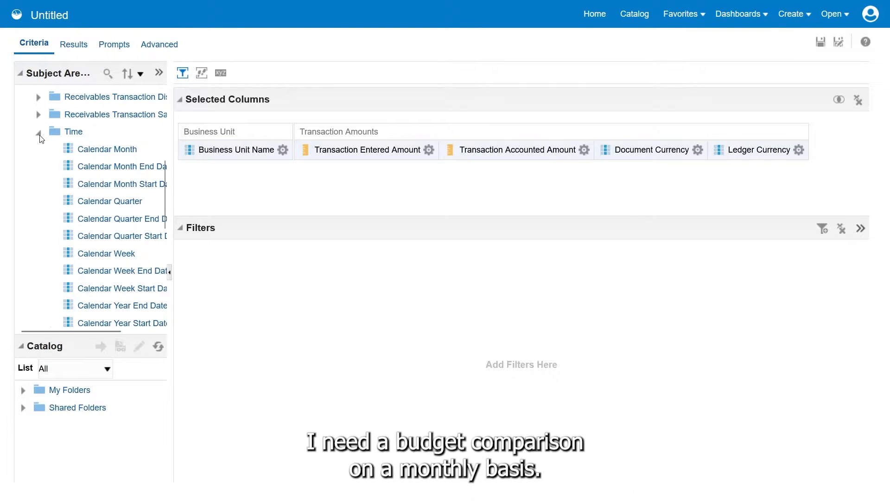
left_click_drag(89, 331, 108, 332)
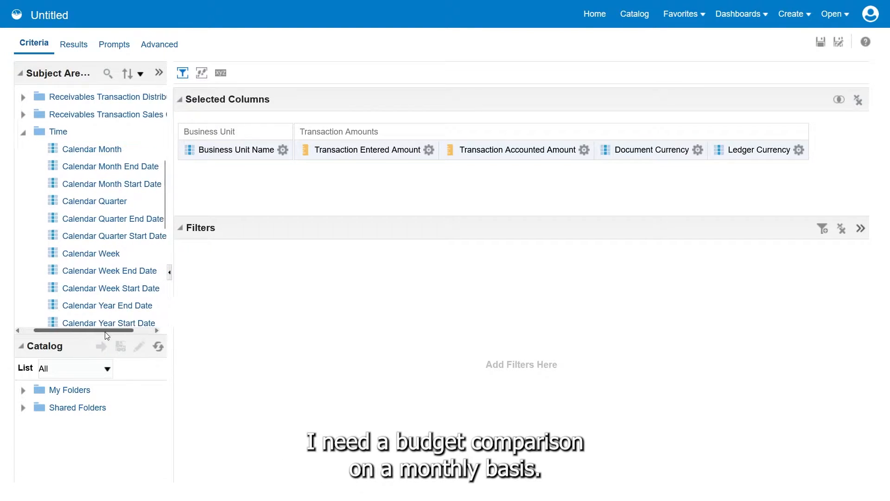
double_click(129, 168)
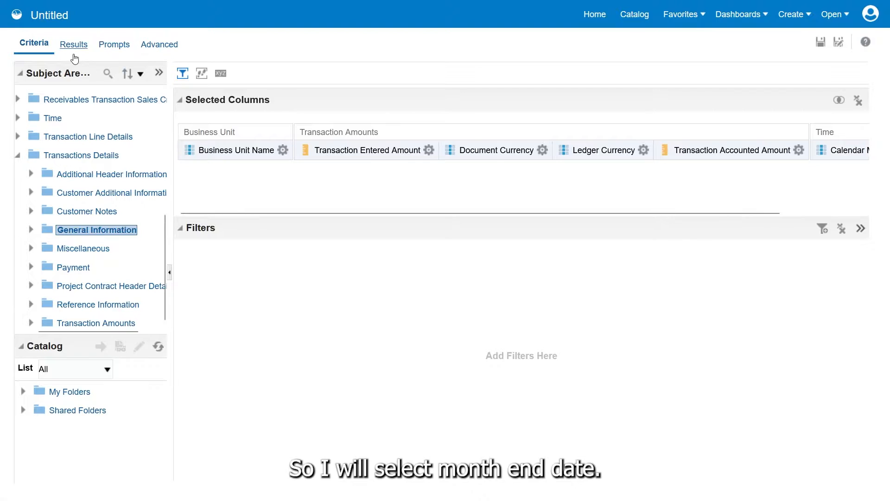
- Show the analysis results and add the Transaction Type column from the General Information folder
left_click(73, 56)
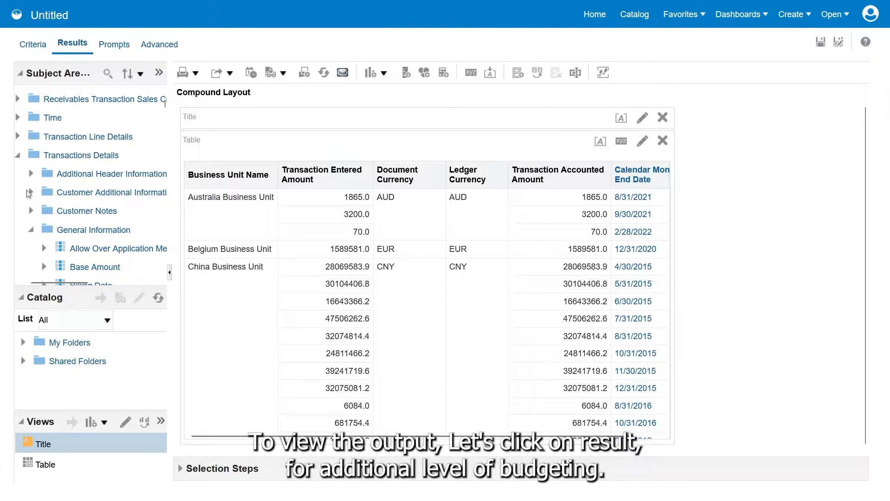
scroll(91, 200, "down", 10)
scroll(90, 196, "down", 10)
left_click_drag(164, 179, 167, 263)
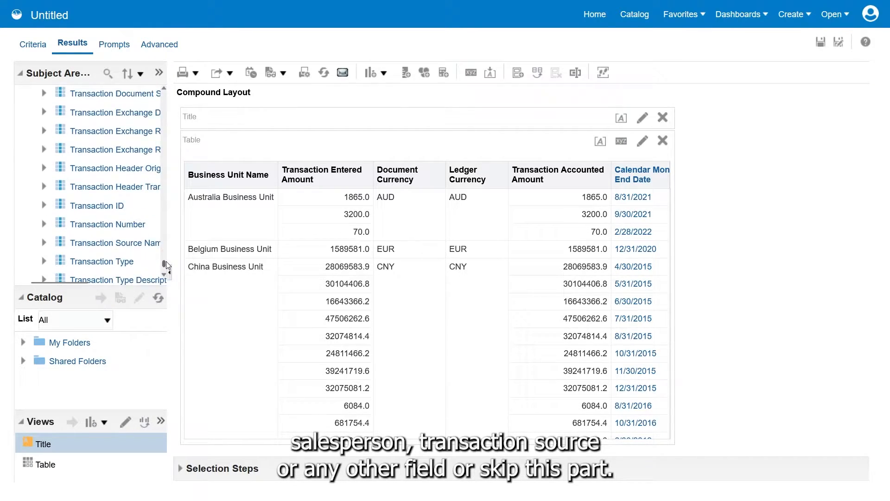
double_click(110, 262)
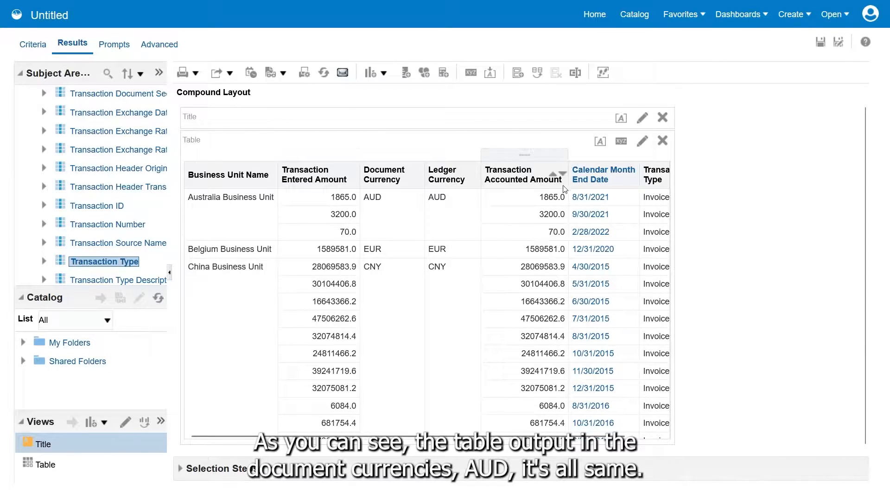
- Set the results table to repeat duplicate values in each row
left_click(621, 144)
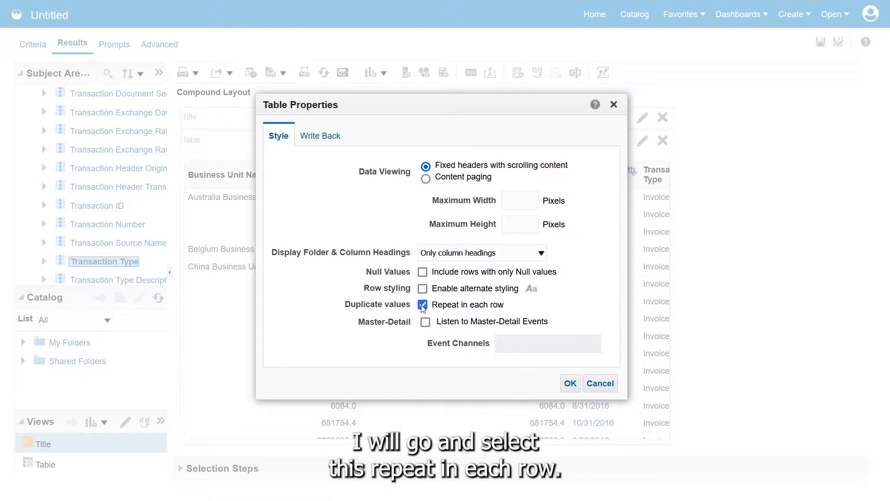
left_click(567, 384)
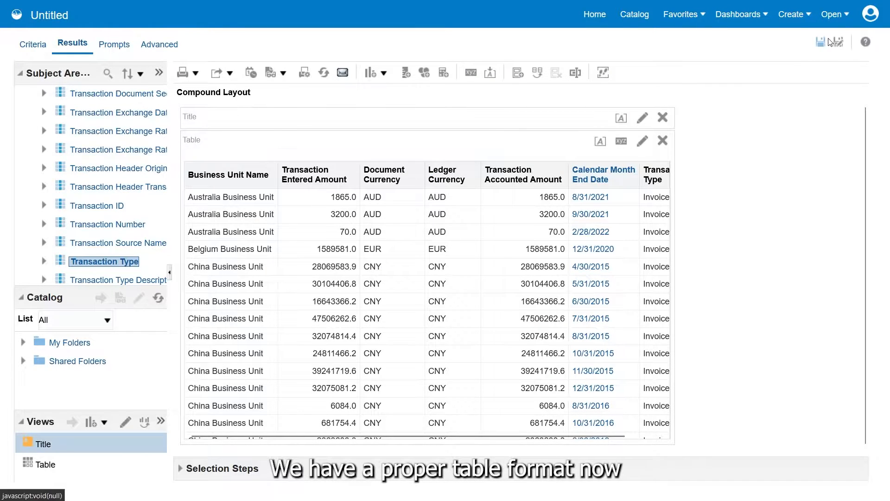
left_click_drag(545, 436, 490, 445)
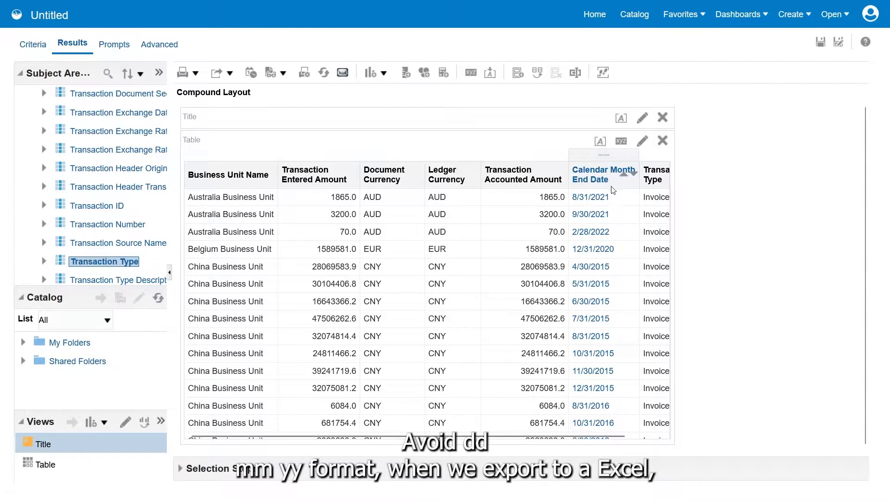
- Override the default data format of the Calendar Month End Date column with the 08-Jun-03 (dd-MMM-yy) date format
left_click(31, 51)
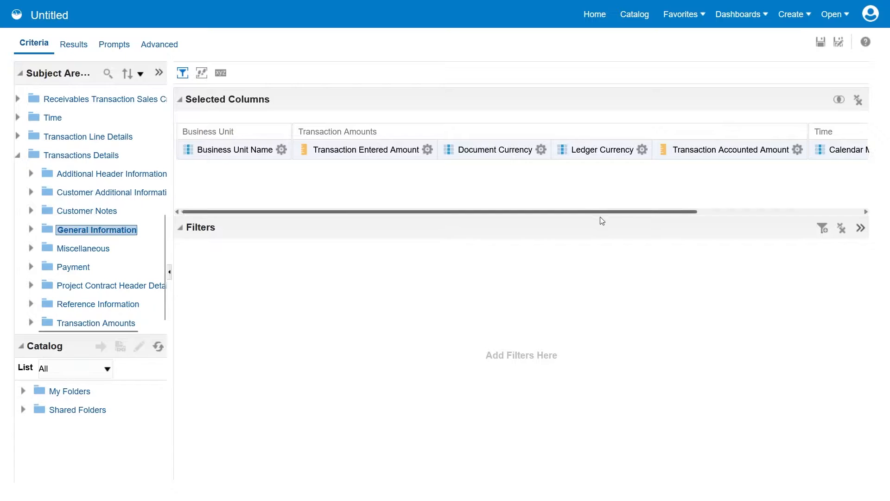
left_click_drag(600, 214, 745, 223)
left_click(779, 149)
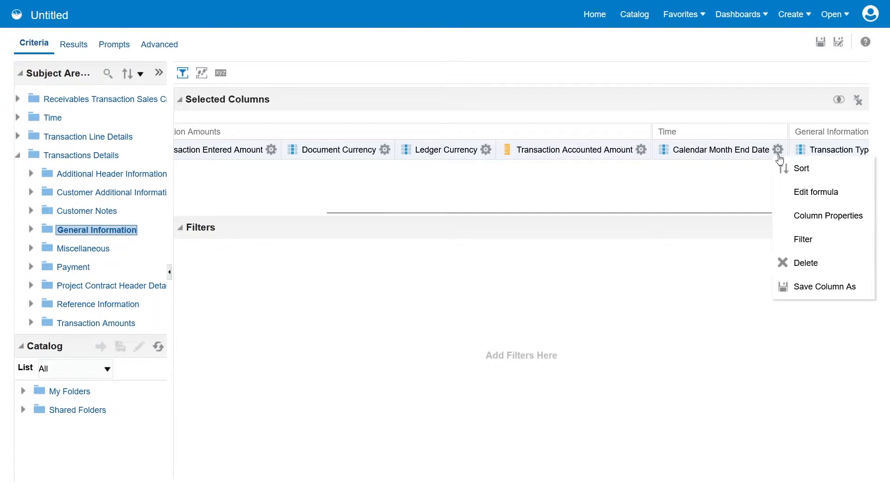
left_click(798, 216)
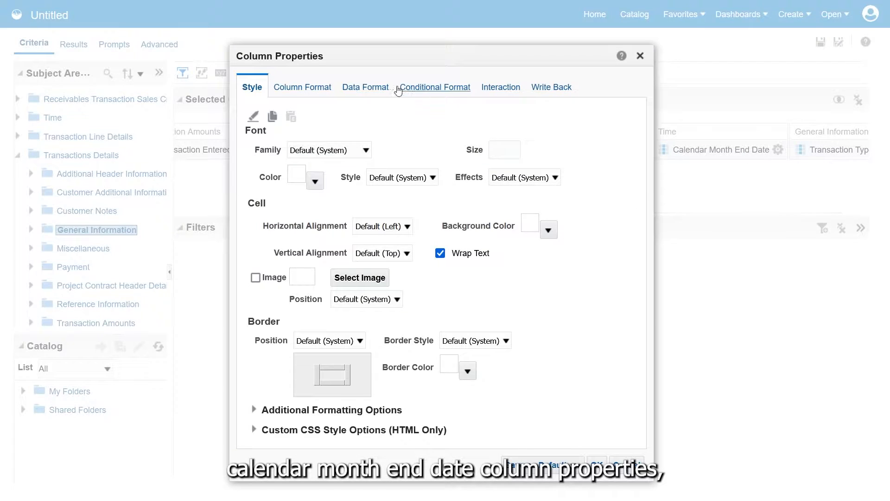
left_click(388, 90)
left_click(253, 116)
left_click(352, 138)
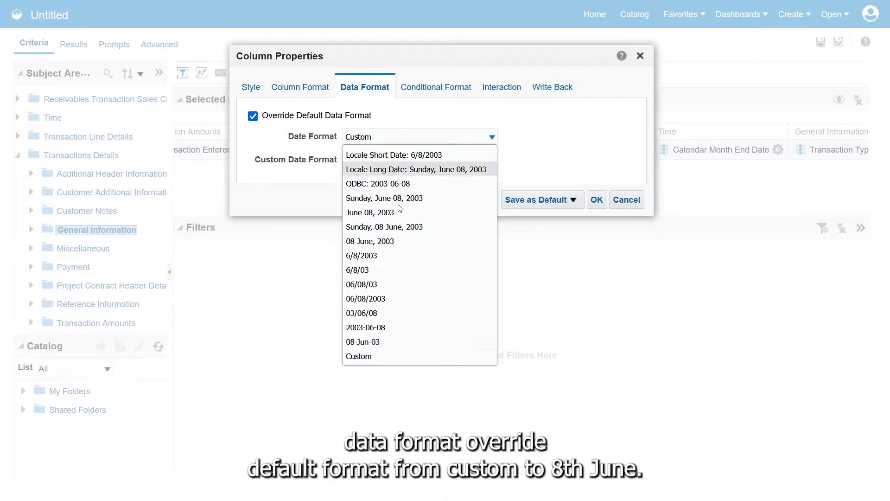
left_click(403, 342)
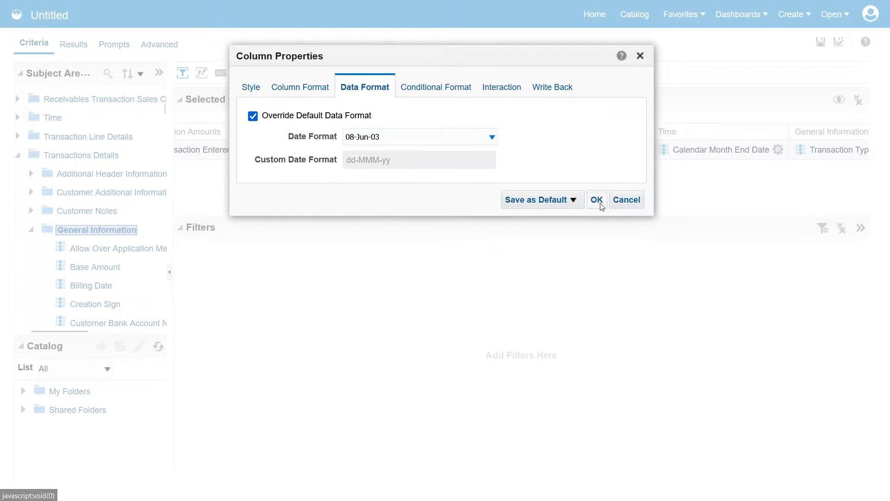
left_click(596, 200)
- Remove the primary interactions from the Calendar Month End Date column and show the analysis results
left_click(779, 149)
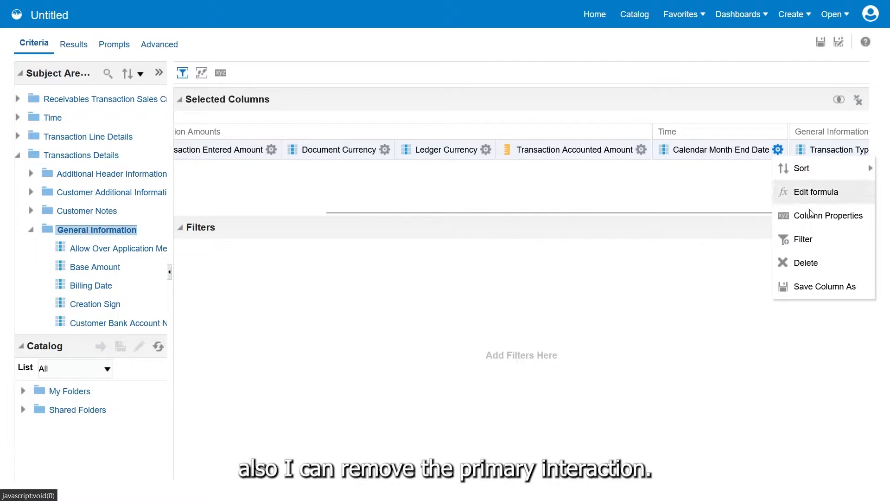
left_click(828, 216)
left_click(501, 87)
left_click(391, 136)
left_click(358, 169)
left_click(435, 192)
left_click(392, 224)
left_click(597, 230)
left_click(80, 50)
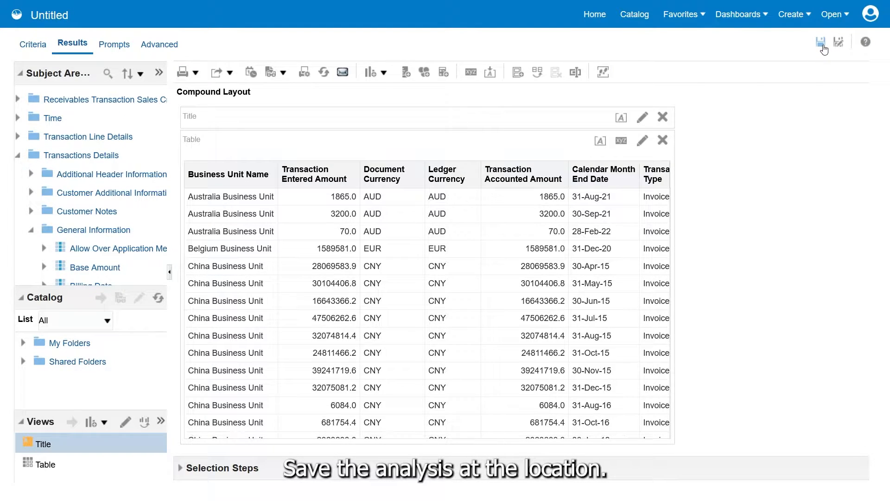
- Save the analysis as "FIN AR - Actual Monthly Revenue" in /My Folders/Smart View/FIN Receivables
left_click(822, 44)
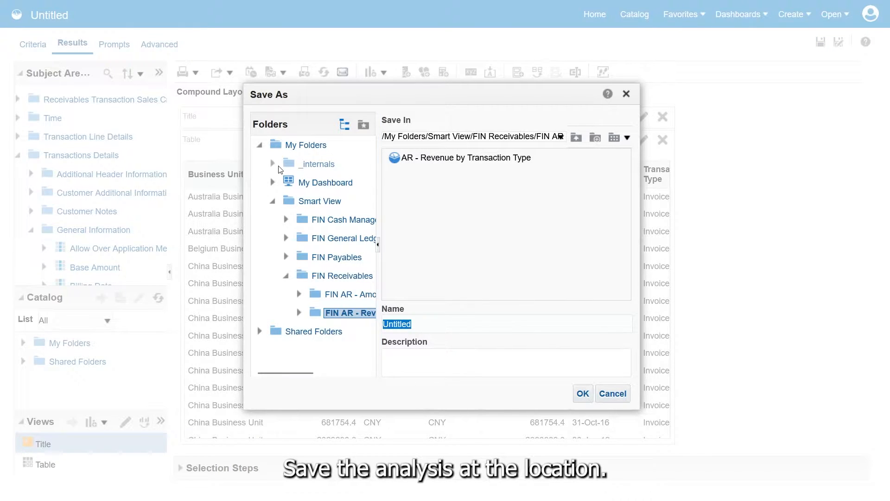
left_click(577, 139)
left_click(459, 321)
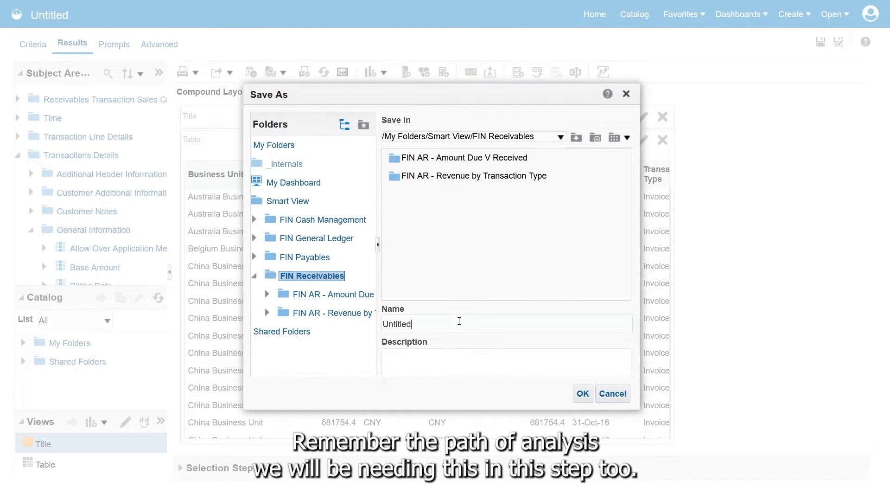
double_click(459, 321)
type("FIN AR - Re")
type("tual")
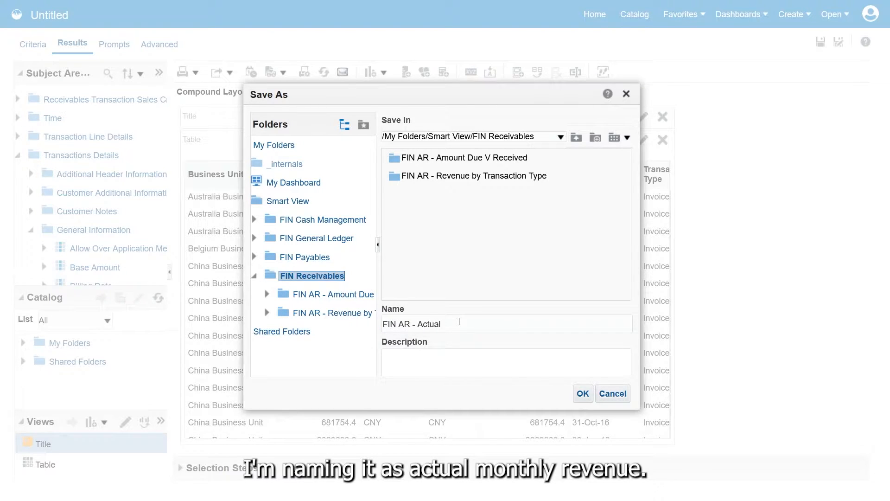
type(" Monthly Revenue")
left_click(581, 394)
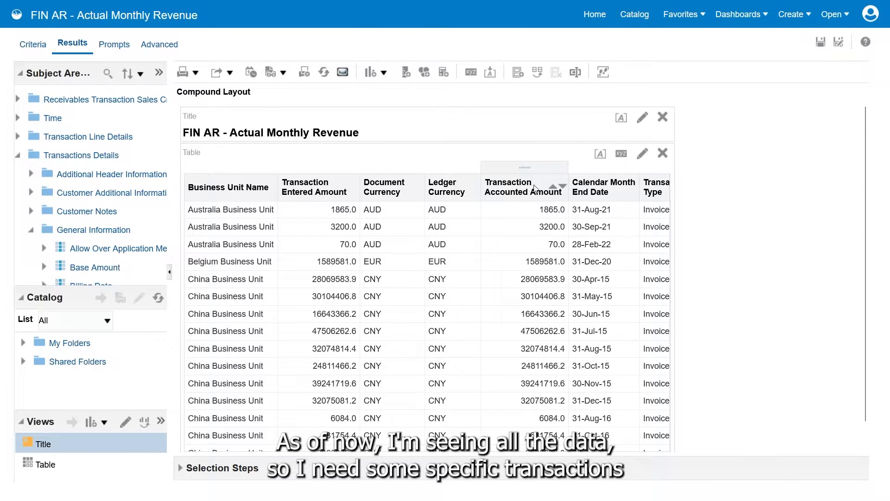
- Start a new criteria filter on the Transaction Complete column from Reference Information under Transactions Details
left_click(30, 47)
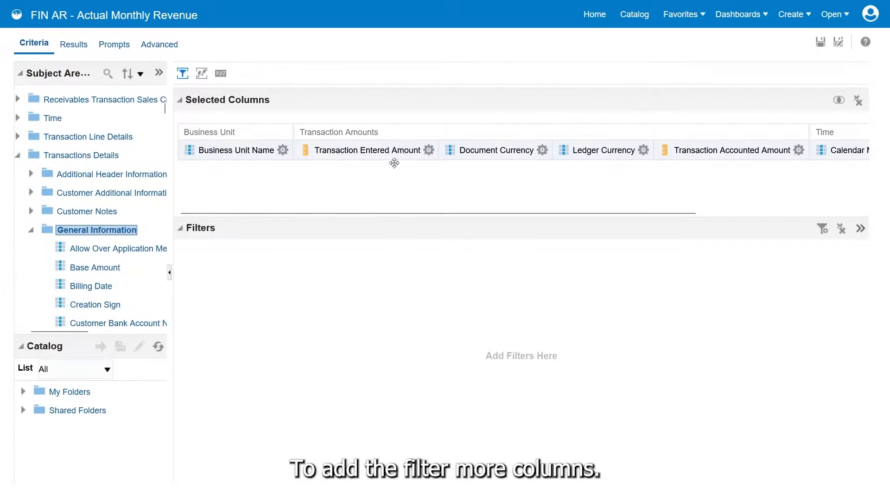
left_click(822, 228)
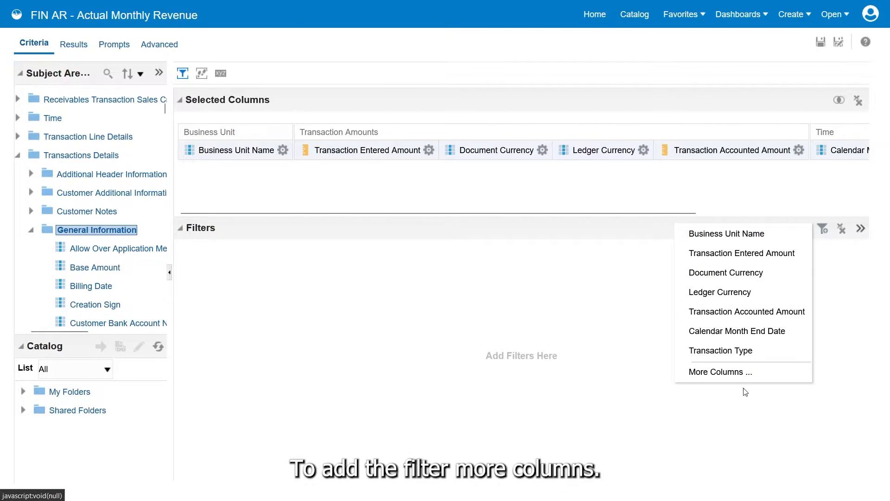
left_click(742, 376)
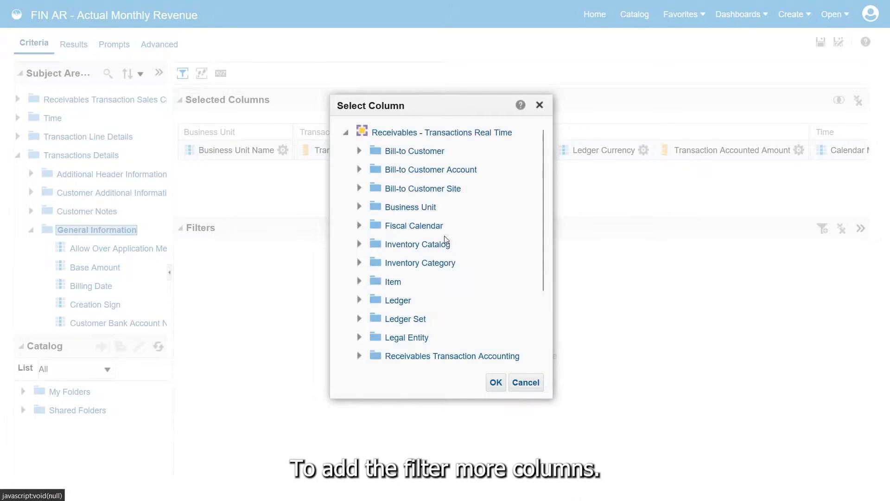
scroll(439, 239, "down", 3)
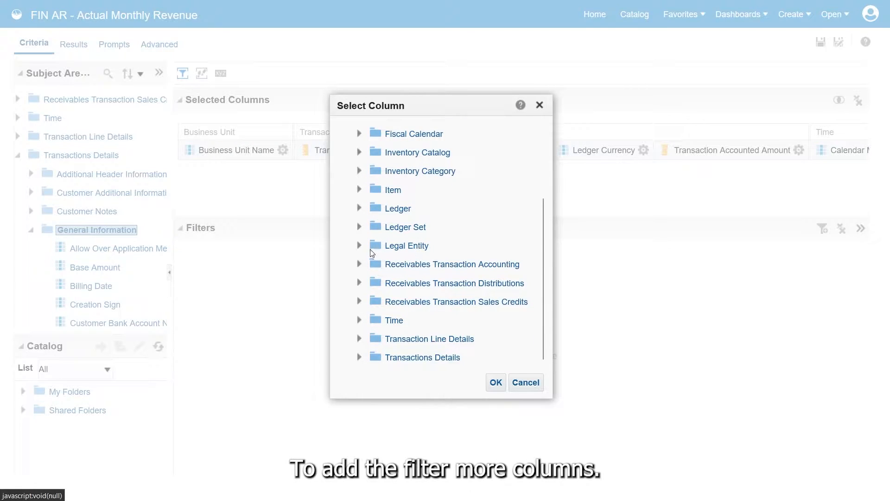
left_click(359, 357)
scroll(406, 346, "down", 10)
left_click(372, 338)
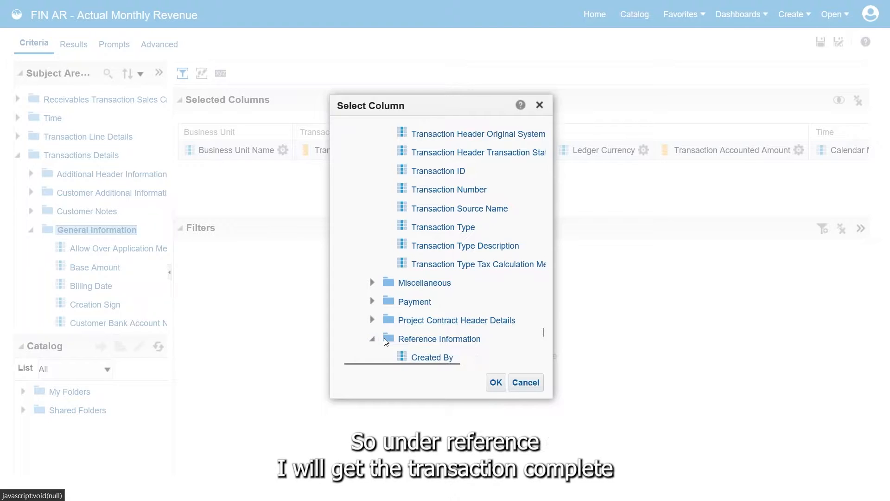
left_click_drag(541, 328, 544, 351)
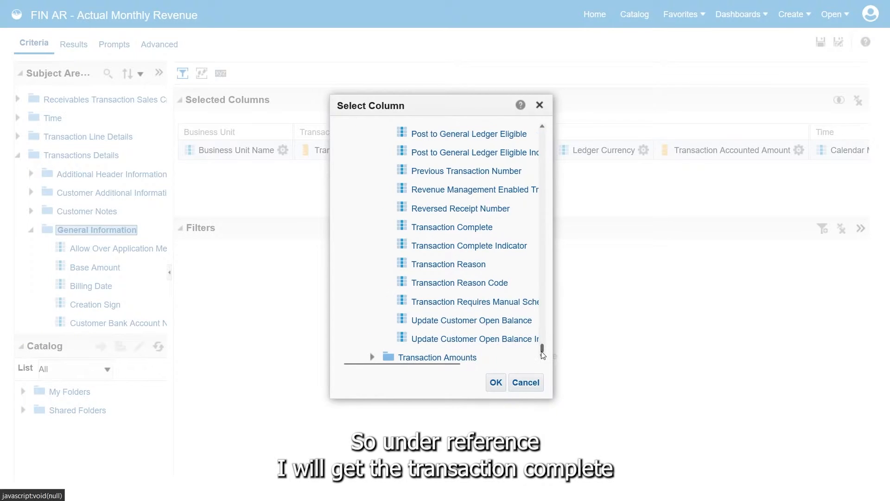
left_click(454, 227)
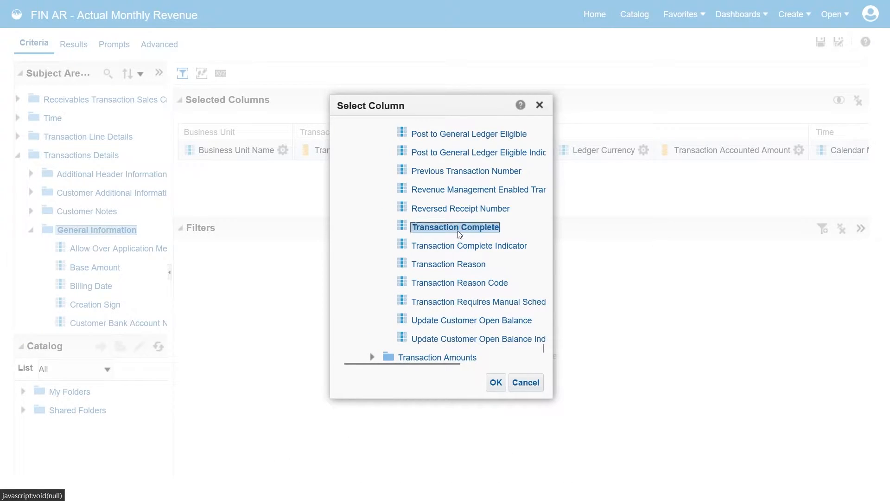
left_click(496, 382)
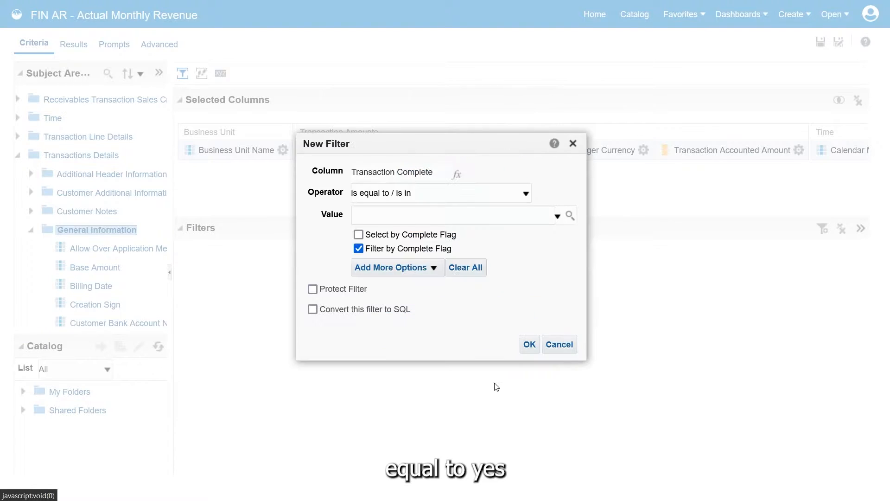
- Set the Transaction Complete filter to equal Yes and protect it
left_click(557, 216)
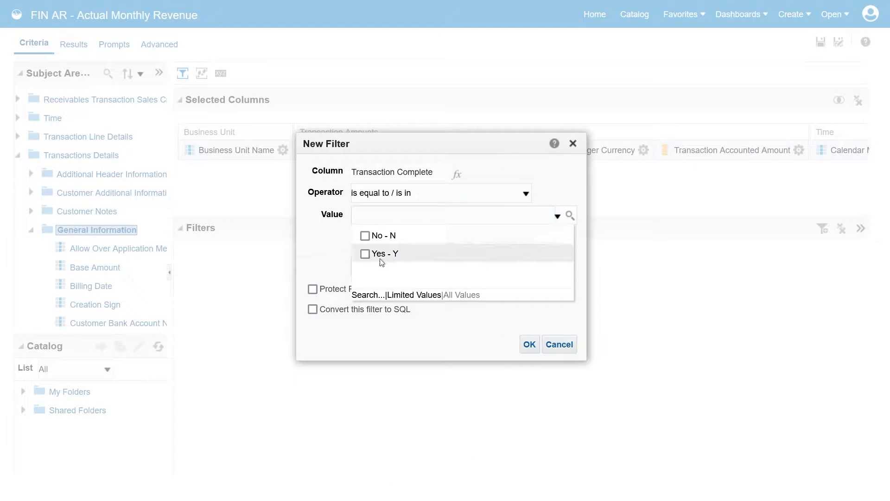
left_click(366, 255)
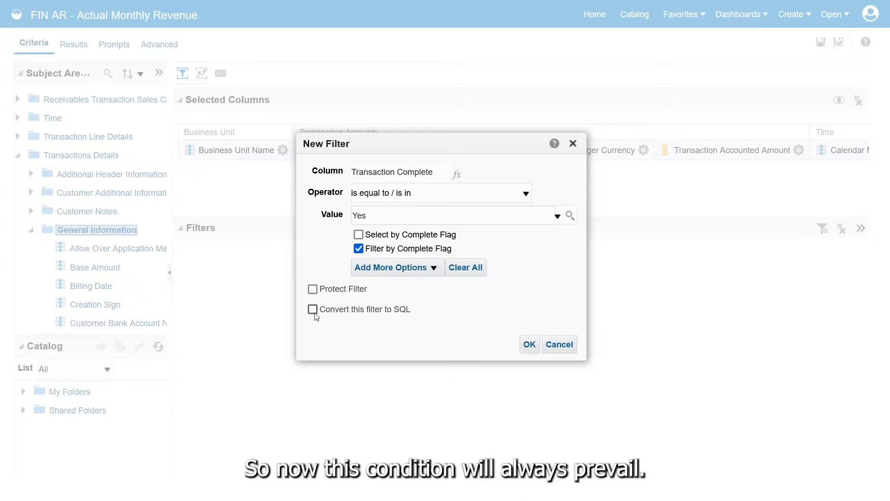
left_click(312, 289)
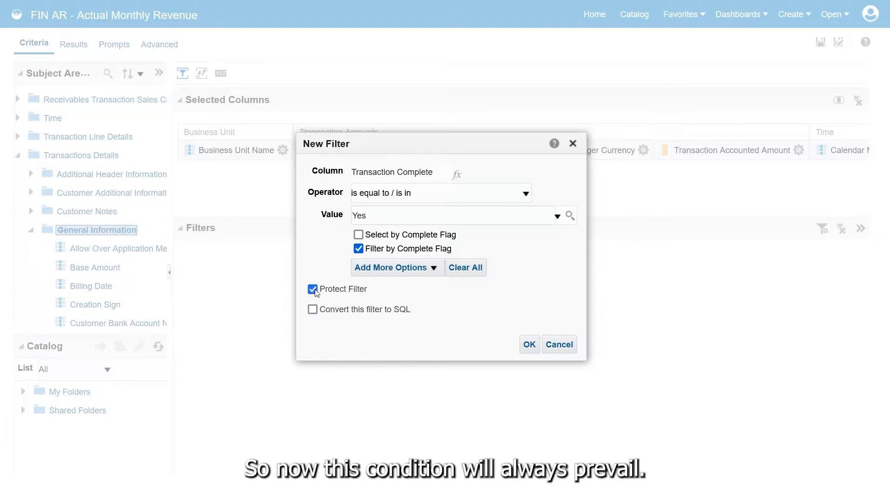
left_click(529, 344)
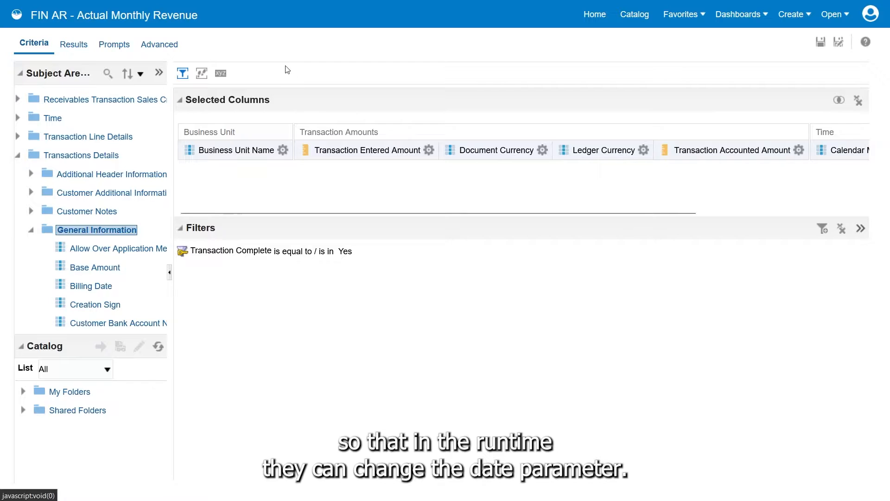
- Start a new column prompt on Transaction Date from the General Information folder under Transactions Details
left_click(116, 42)
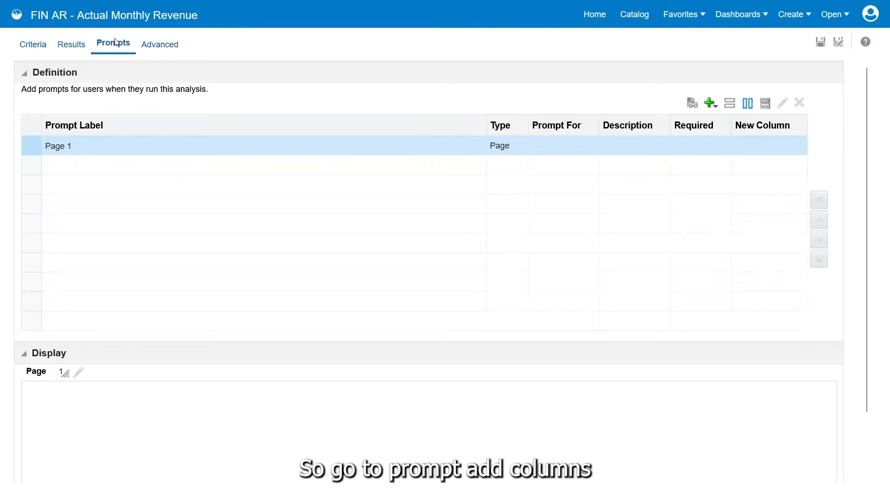
left_click(711, 103)
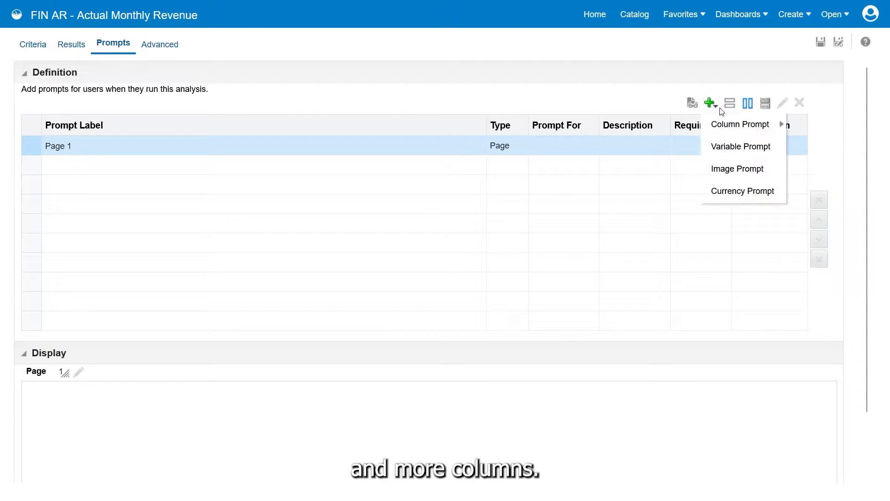
mouse_move(725, 132)
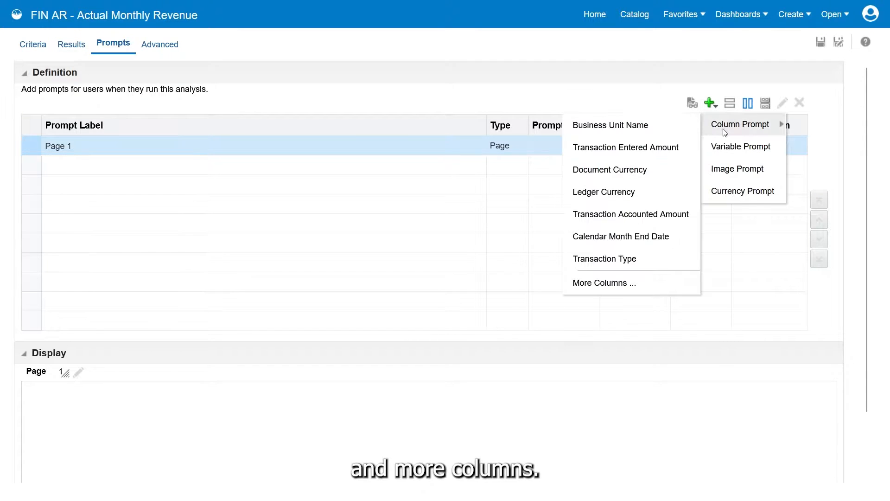
left_click(636, 284)
scroll(418, 265, "down", 3)
left_click(359, 409)
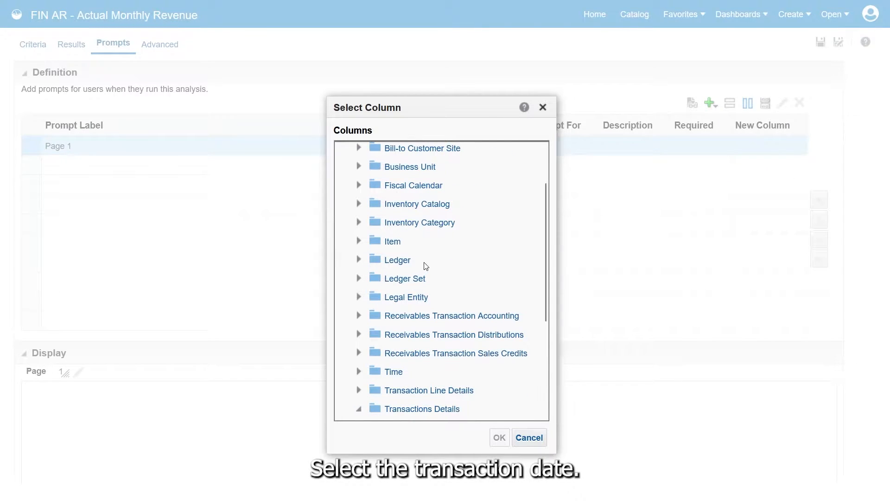
scroll(426, 268, "down", 4)
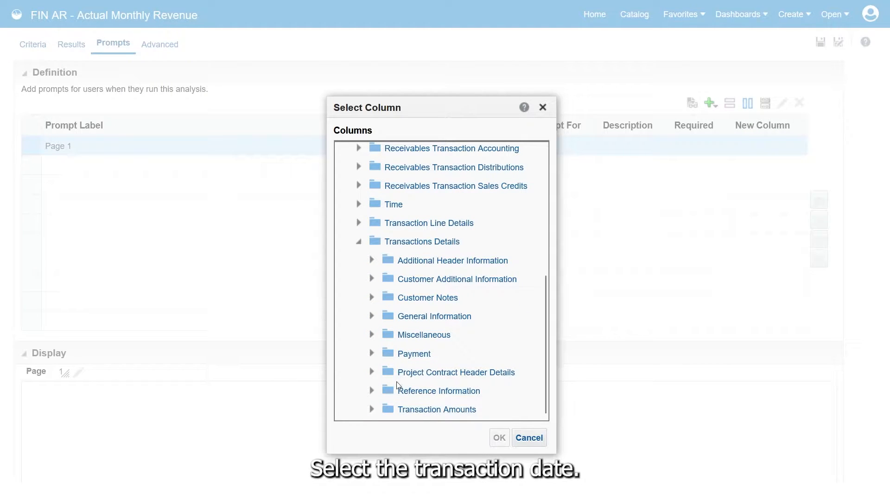
left_click(372, 317)
left_click_drag(544, 166, 526, 388)
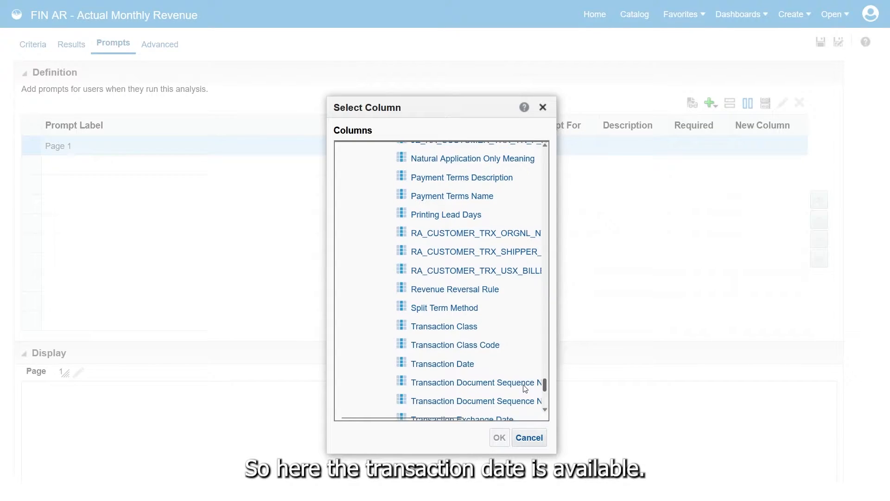
left_click(452, 365)
left_click(499, 438)
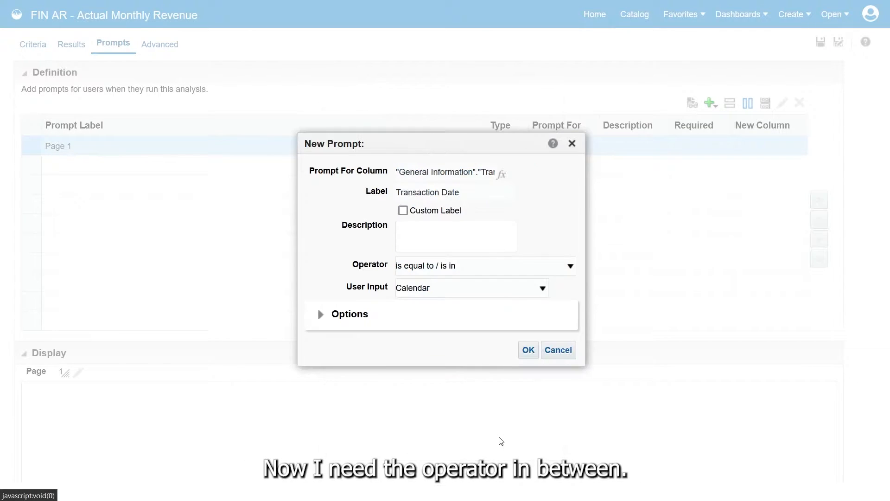
- Set the Transaction Date prompt's operator to is between and its default selection to Specific Values
left_click(502, 272)
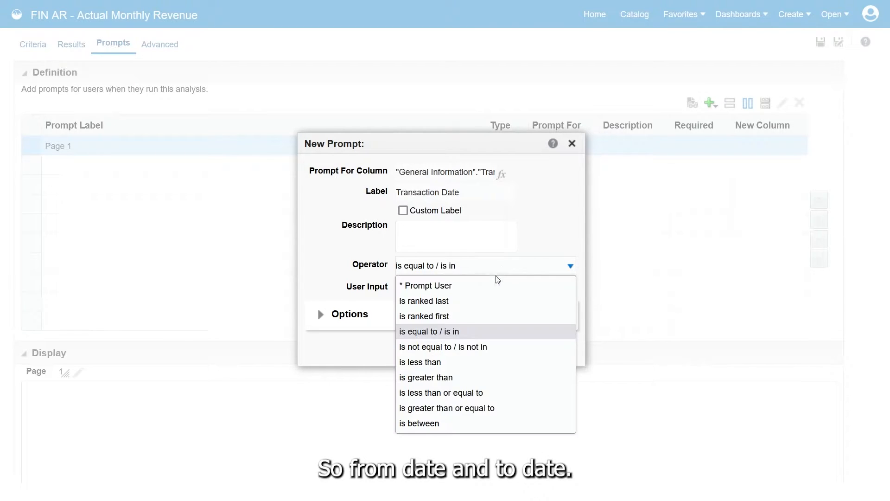
left_click(462, 422)
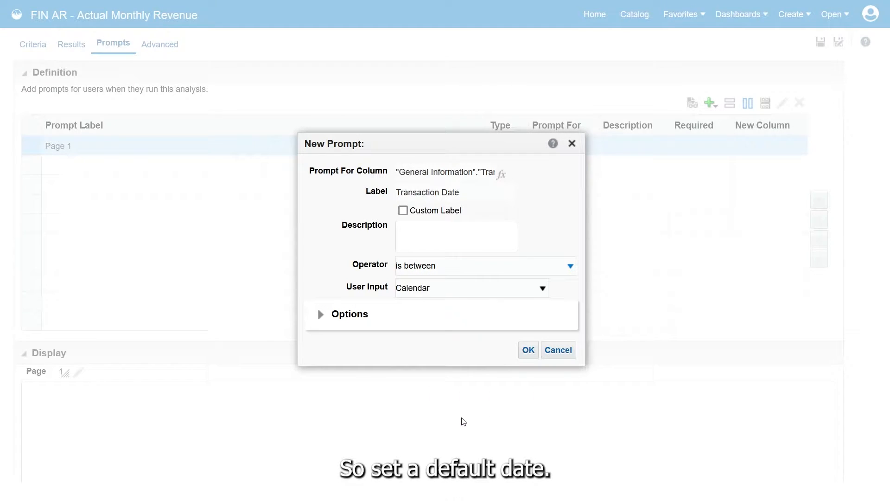
left_click(320, 315)
left_click(481, 344)
left_click(464, 379)
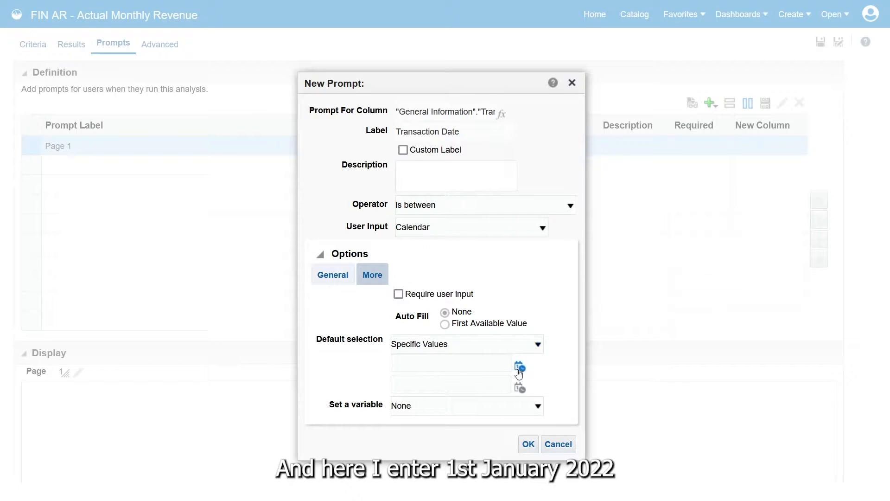
- Set the Transaction Date prompt's default start date to 01/01/2022
left_click(519, 369)
left_click(589, 356)
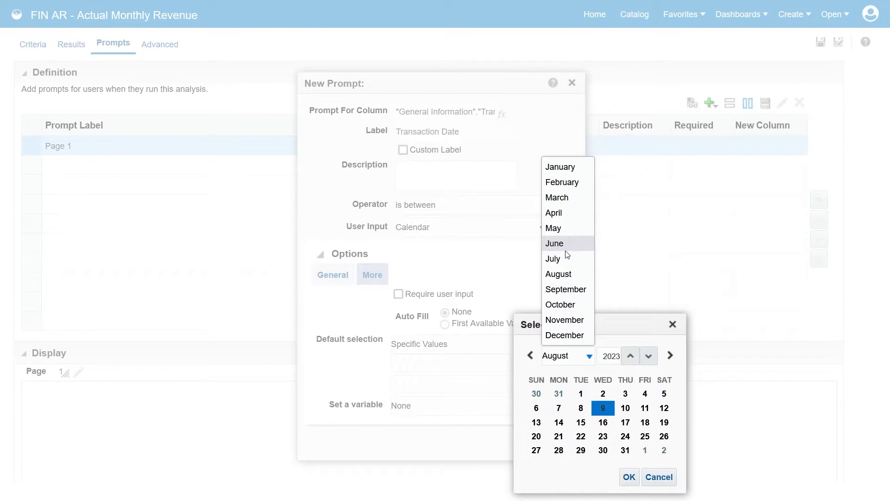
left_click(561, 167)
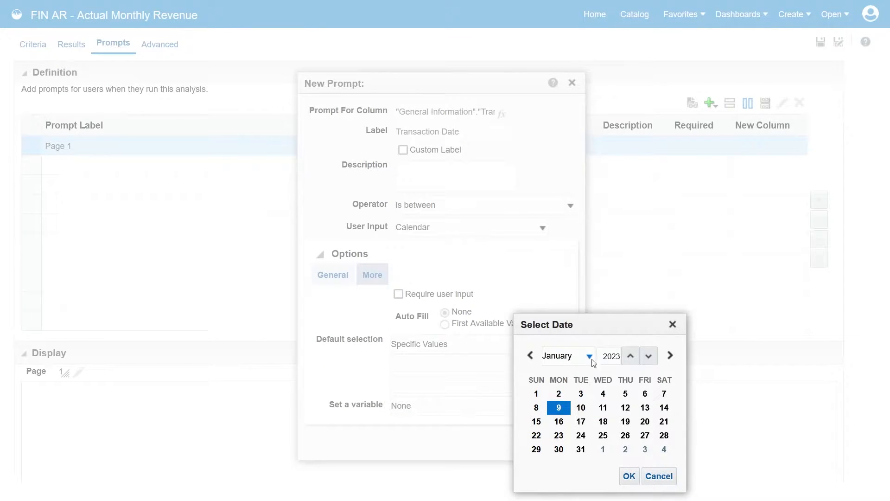
left_click(537, 394)
left_click(650, 361)
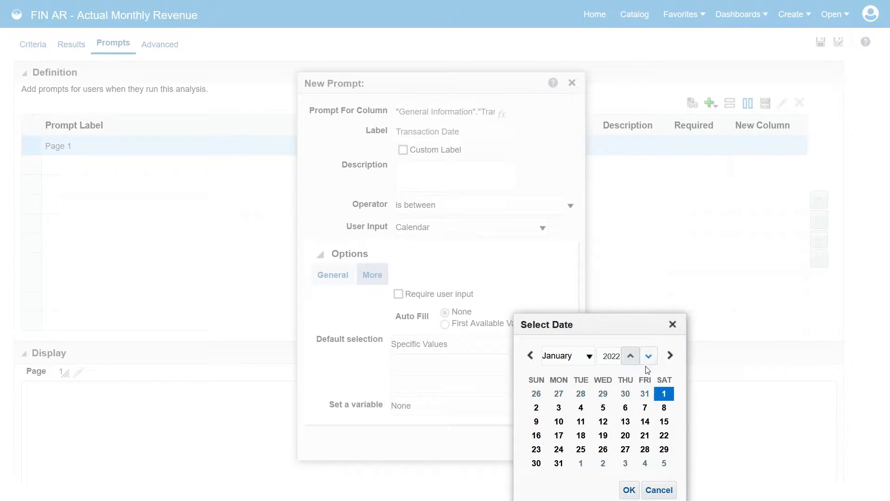
left_click(630, 477)
- Set the prompt's default end date to 12/31/2022 and accept the new Transaction Date prompt
left_click(519, 388)
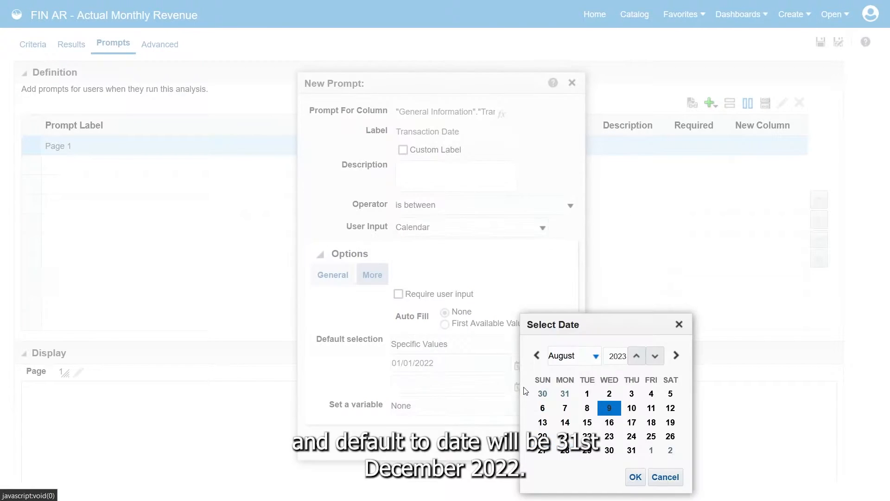
left_click(589, 363)
left_click(570, 336)
left_click(655, 356)
left_click(668, 450)
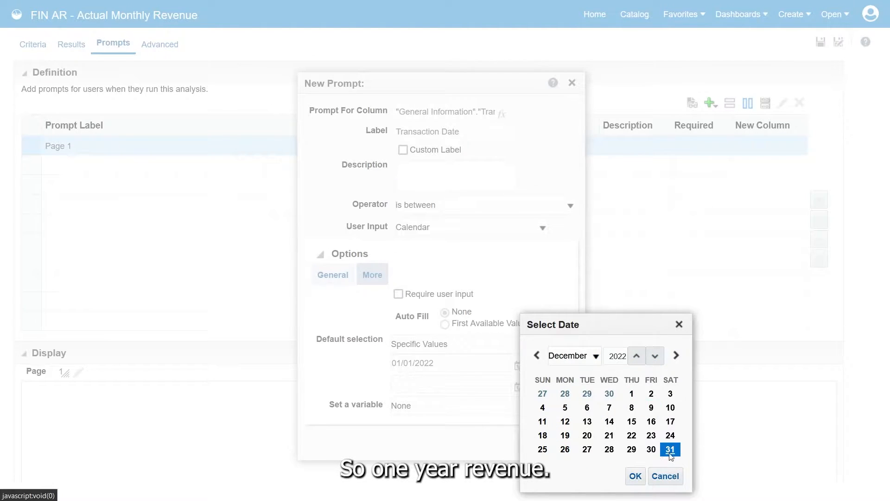
left_click(636, 476)
left_click(528, 445)
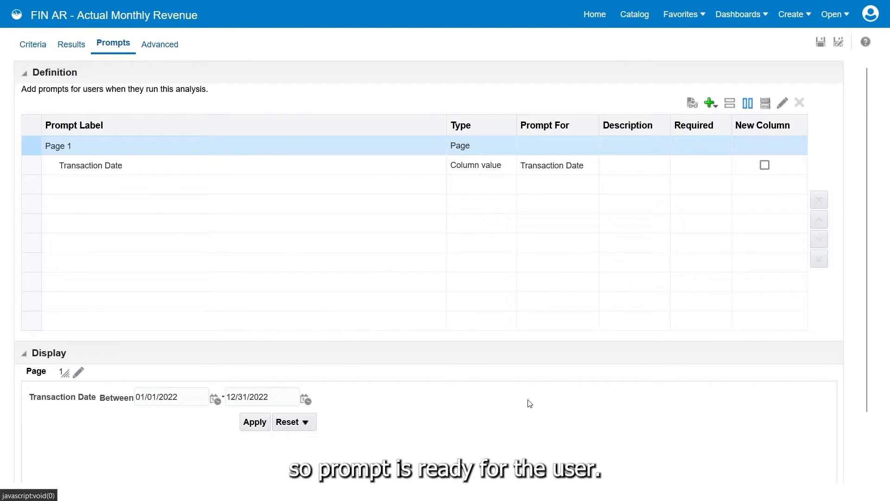
- Save the analysis and display its results
left_click(821, 44)
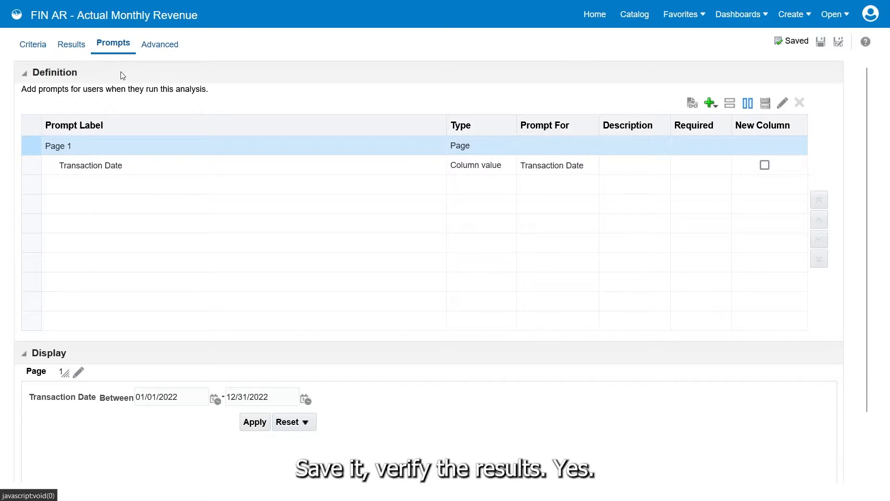
left_click(69, 51)
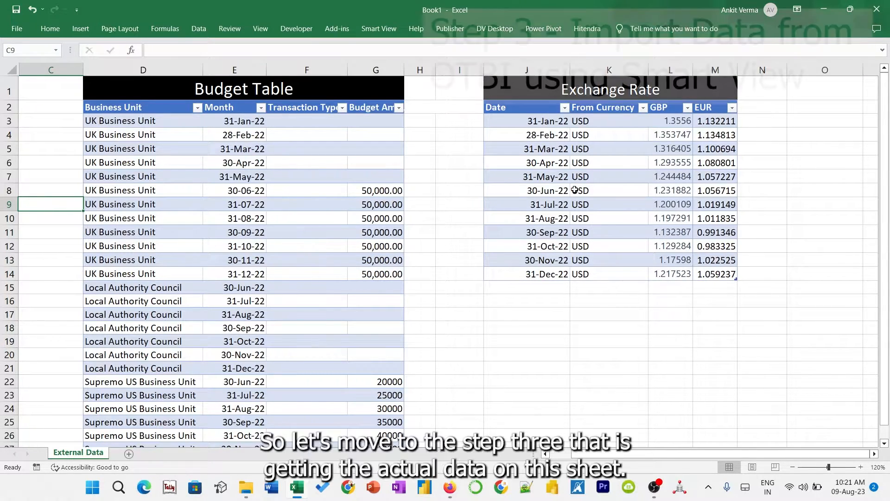
- Switch to the Excel workbook with the budget table and connect Smart View to the private Test Environment connection, signing in
left_click(379, 28)
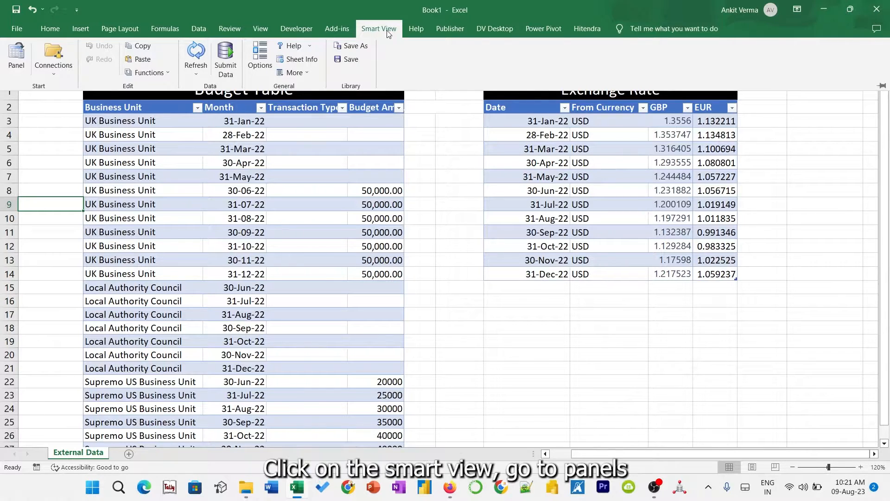
left_click(16, 57)
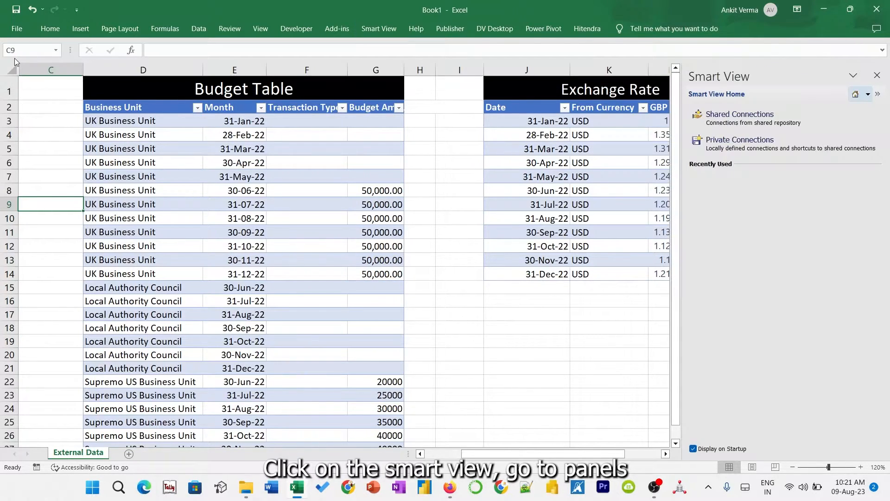
left_click(727, 151)
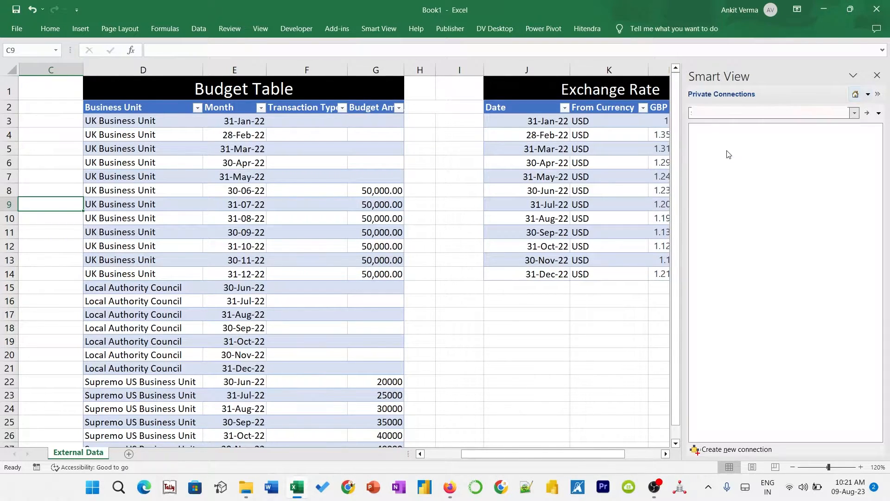
left_click(854, 113)
left_click(820, 134)
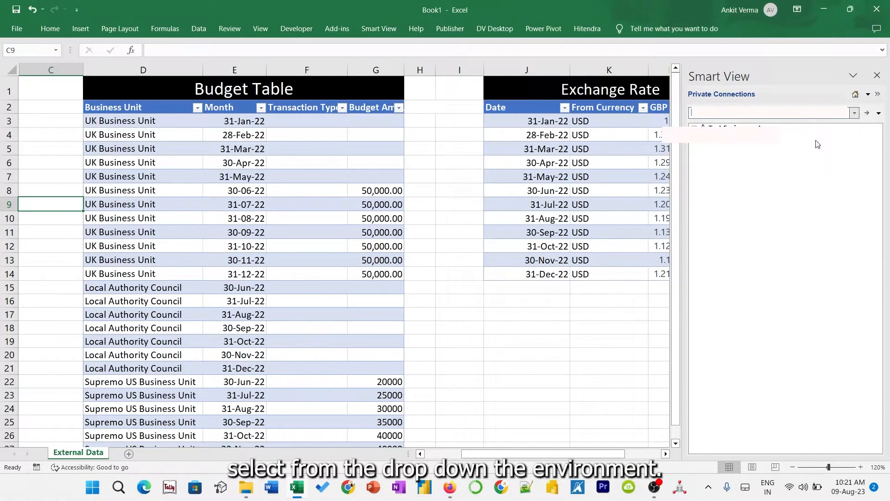
left_click(703, 130)
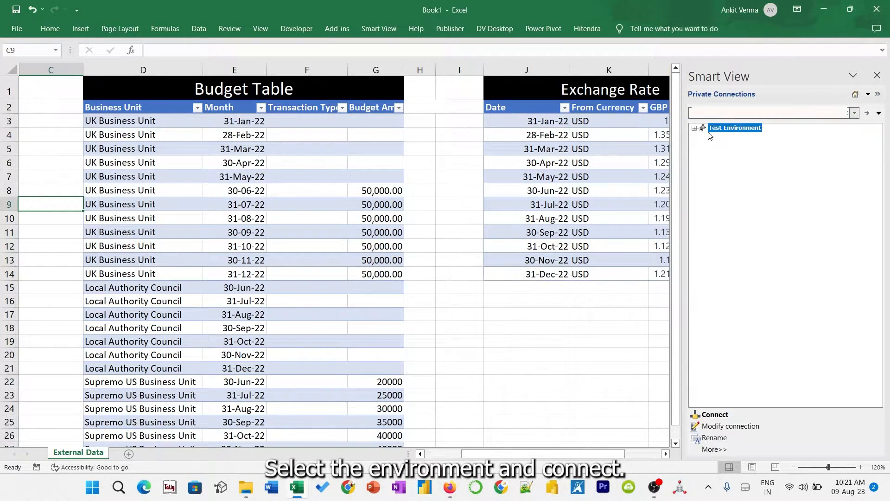
left_click(713, 417)
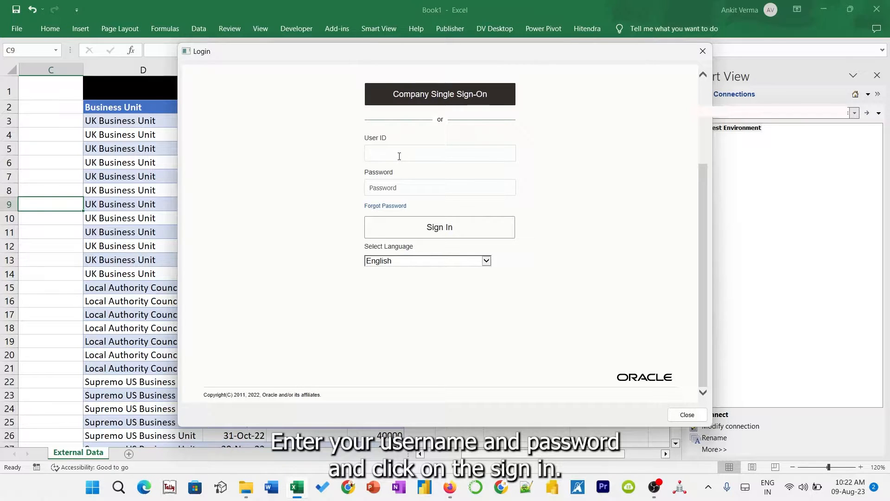
left_click_drag(453, 57, 572, 66)
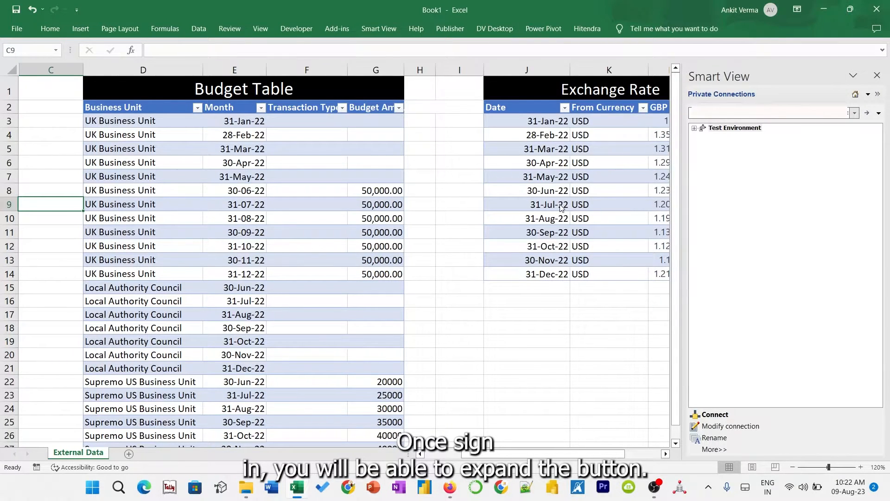
- Select Table 1 of FIN AR - Actual Monthly Revenue under My Folders, Smart View, FIN Receivables in the Test Environment catalog
left_click(749, 129)
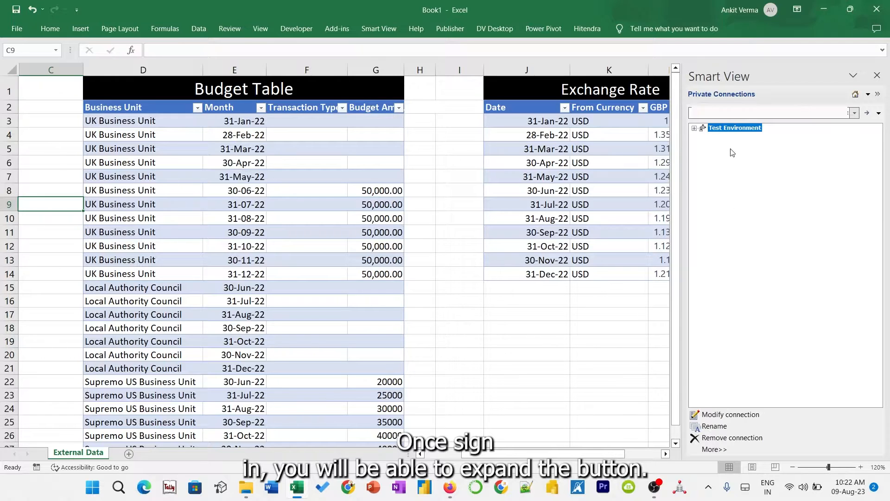
left_click(694, 128)
left_click(704, 137)
left_click(713, 145)
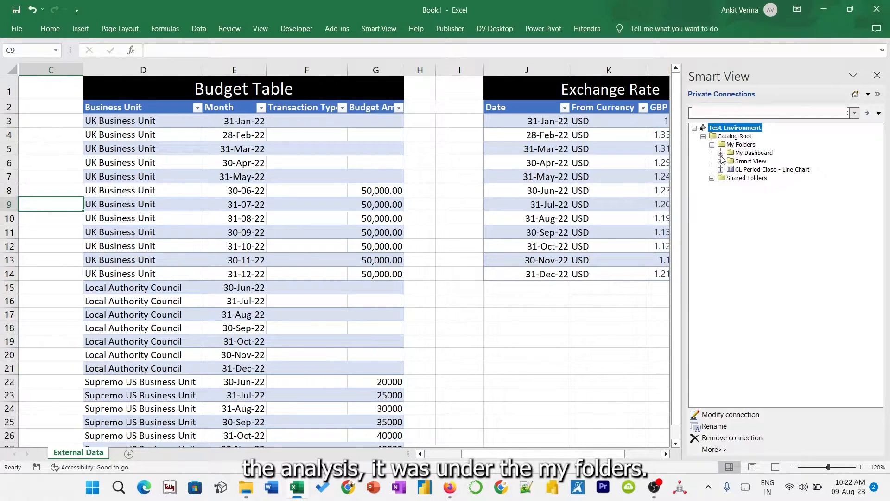
left_click(721, 162)
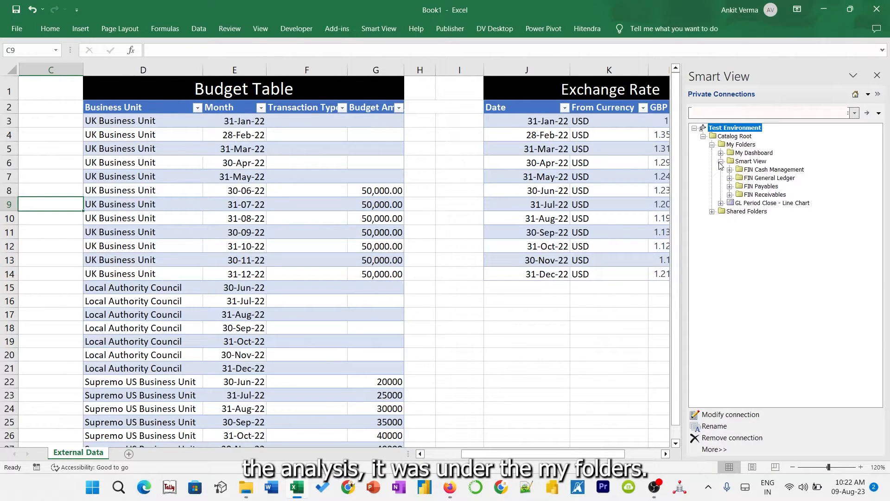
left_click(729, 192)
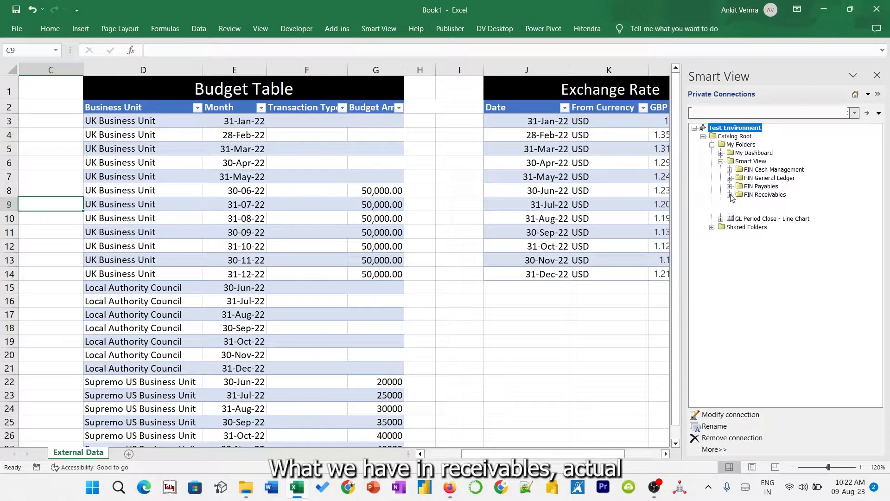
left_click(750, 220)
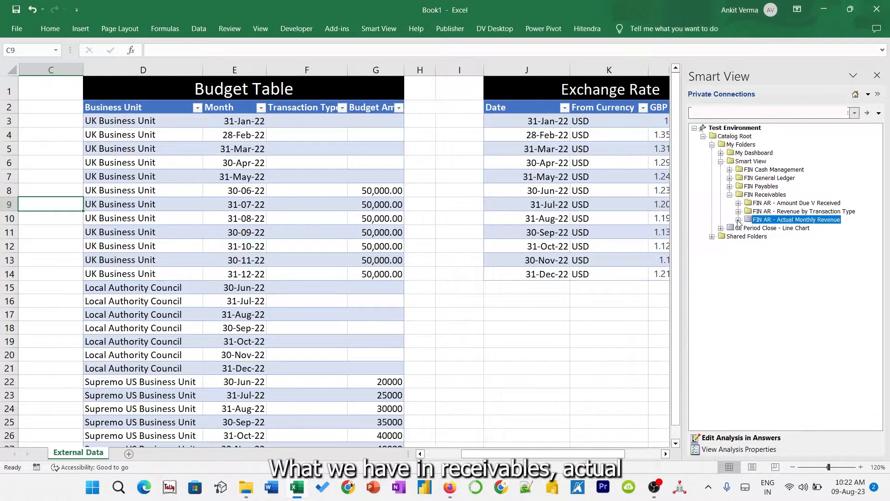
left_click(739, 220)
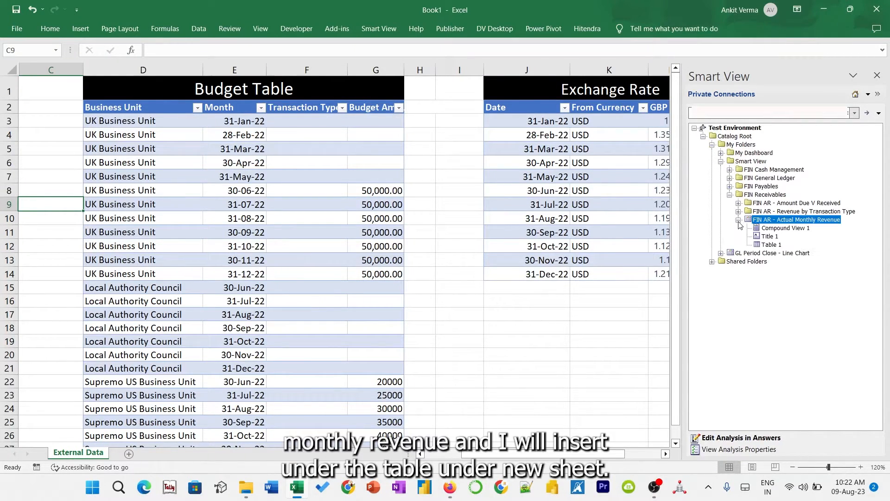
left_click(771, 244)
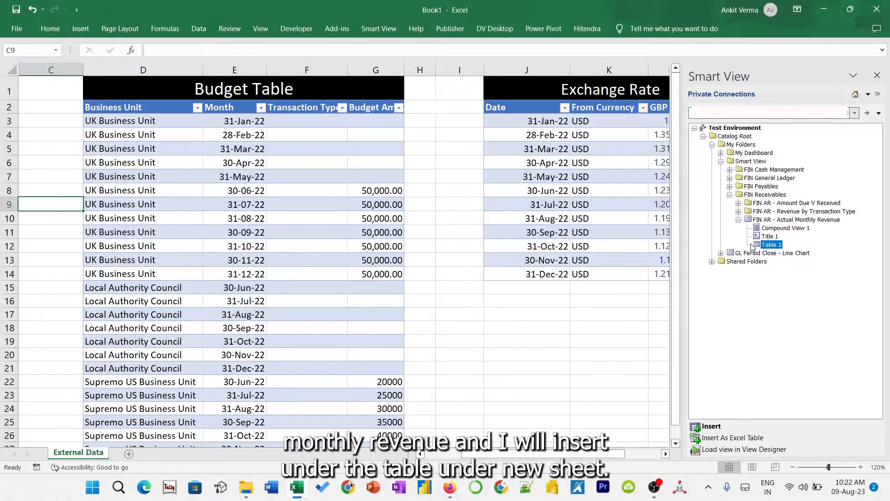
- Insert Table 1 on a new sheet with the default transaction dates 01-Jan-22 to 31-Dec-22, and close Smart View
left_click(129, 454)
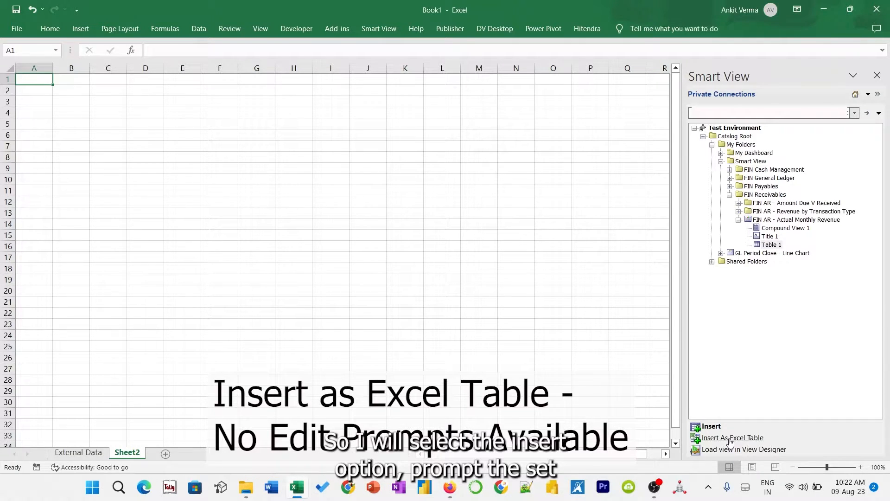
left_click(712, 427)
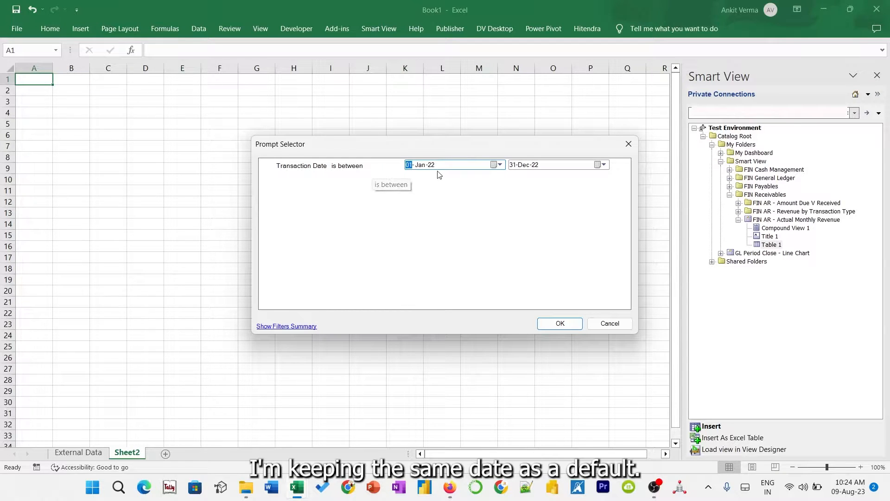
left_click(556, 324)
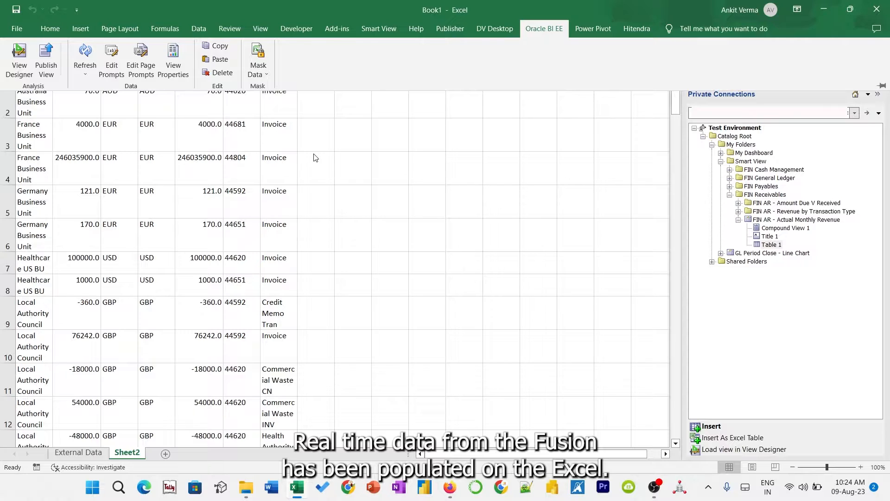
left_click(255, 161)
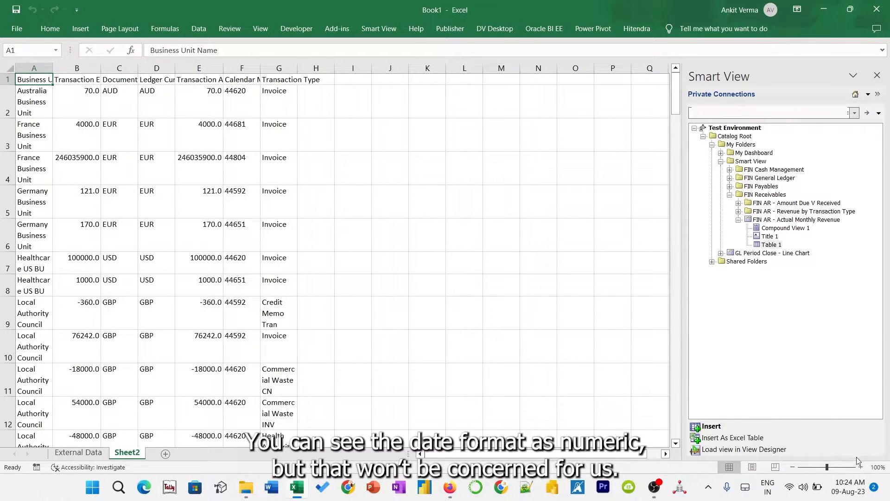
left_click(877, 76)
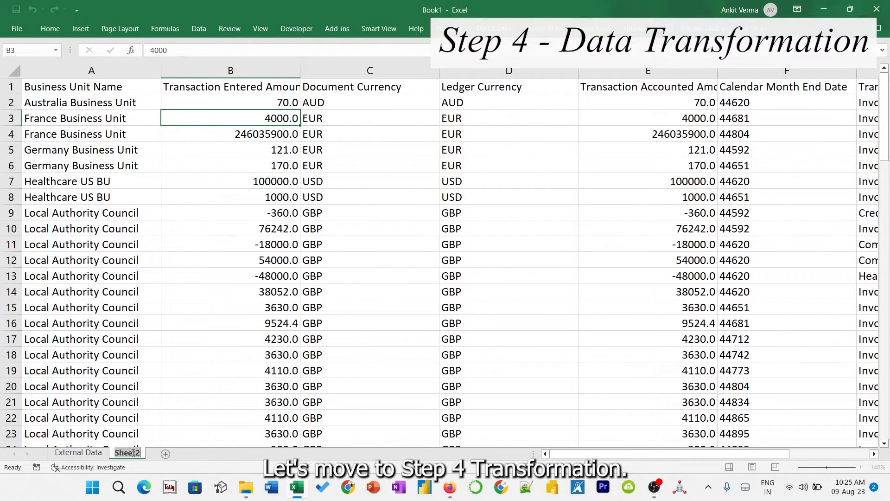
- Rename the sheet holding the inserted data as Revenue
type("Revenue")
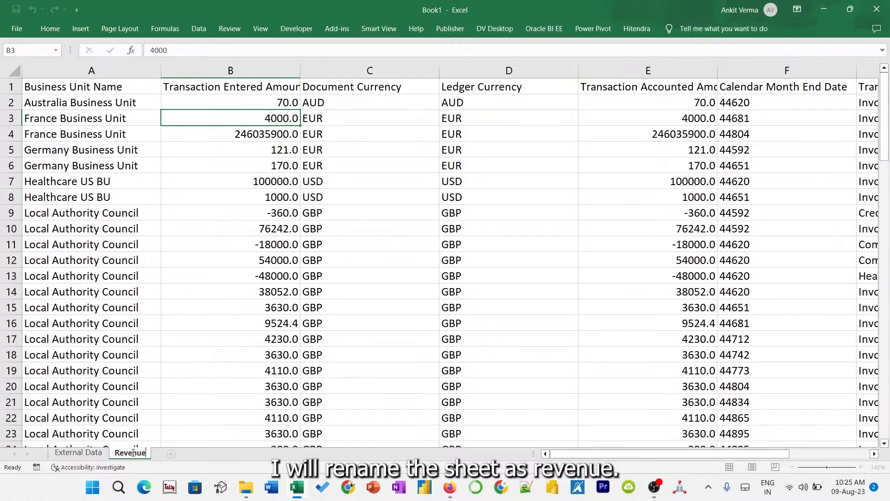
key("Return")
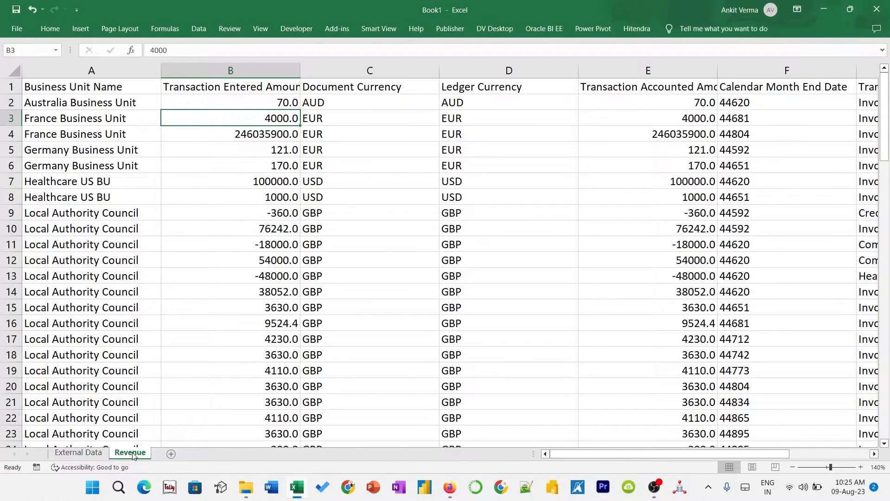
- Check the table names assigned to the budget and exchange rate tables on the External Data sheet
left_click(78, 452)
left_click(242, 163)
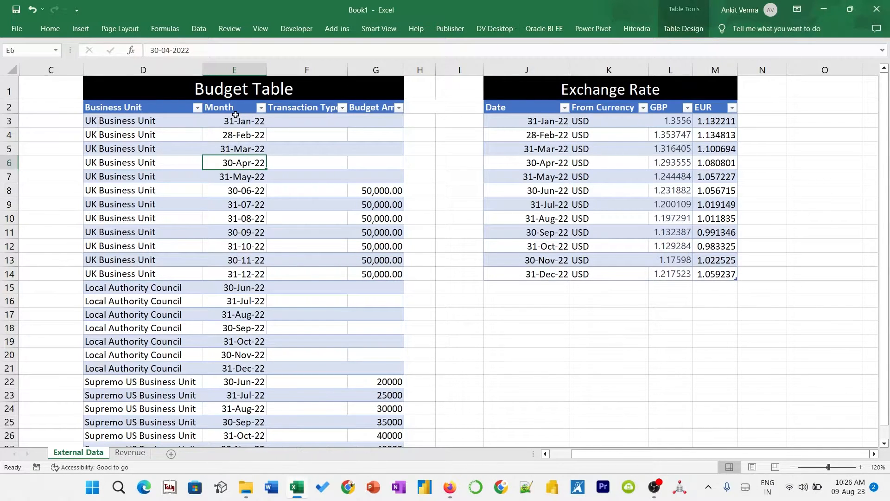
left_click(684, 28)
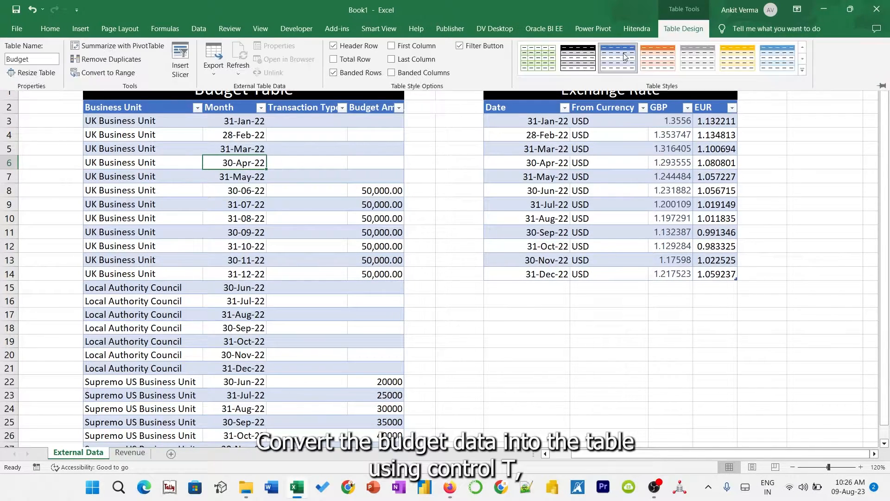
left_click(594, 138)
left_click(677, 29)
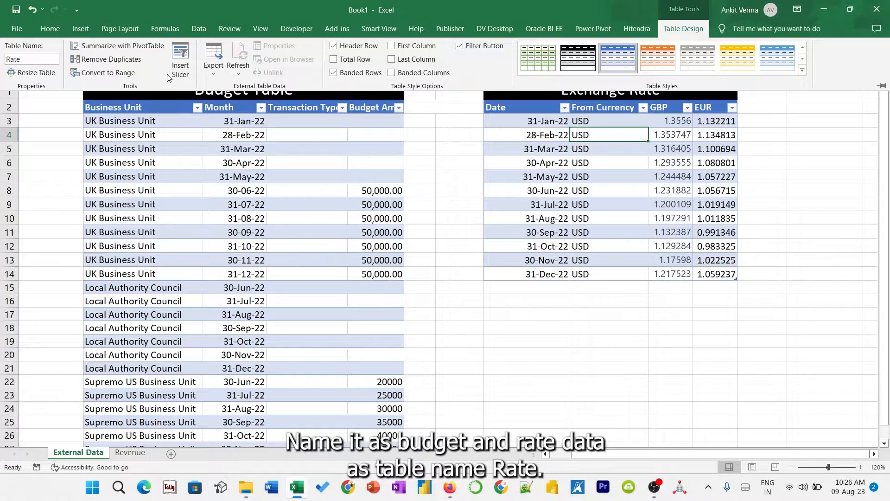
- Load the exchange rate table into the Power Query Editor as a query from its table range
left_click(199, 29)
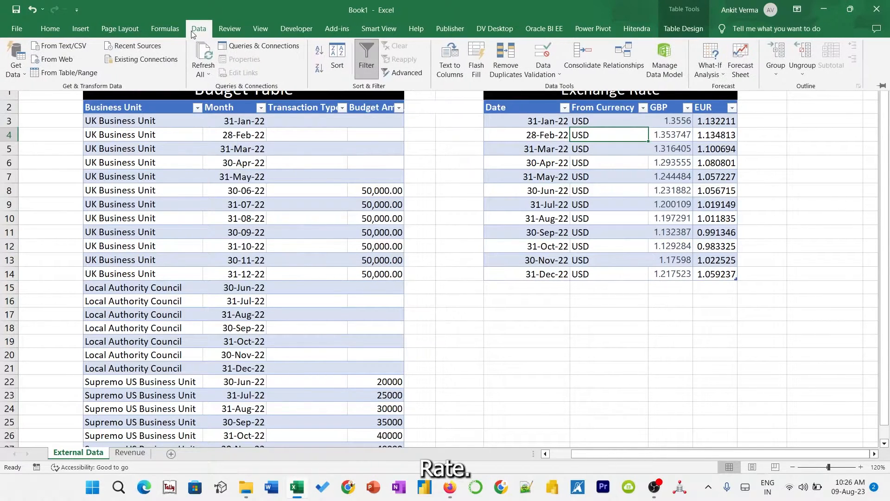
left_click(25, 71)
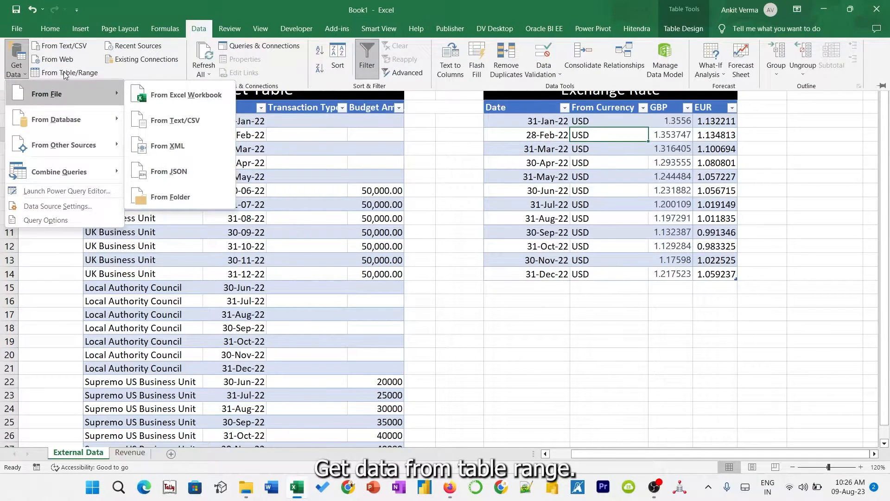
left_click(65, 74)
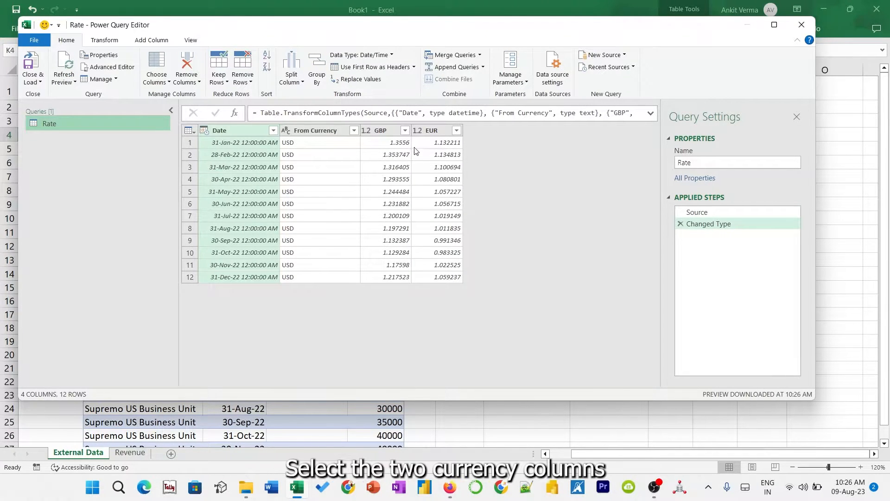
- Unpivot the GBP and EUR columns of the Rate query into attribute and value rows
left_click(383, 132)
left_click(439, 130, "ctrl")
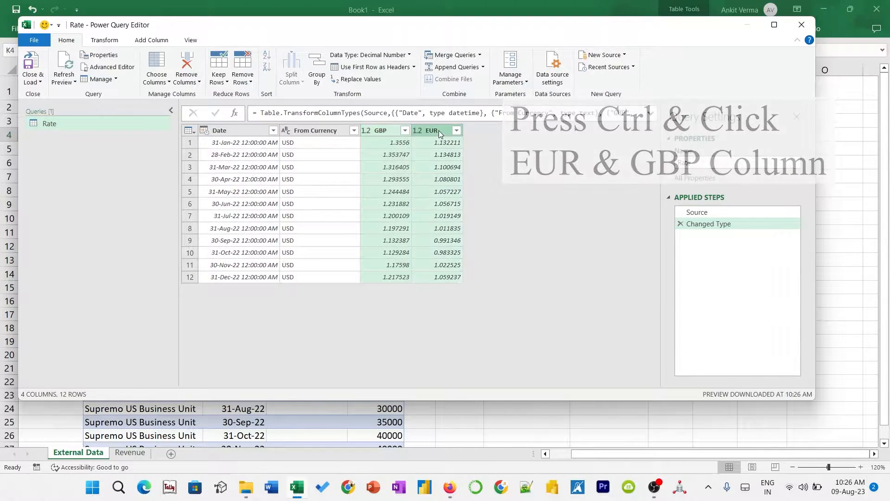
left_click(110, 41)
left_click(330, 55)
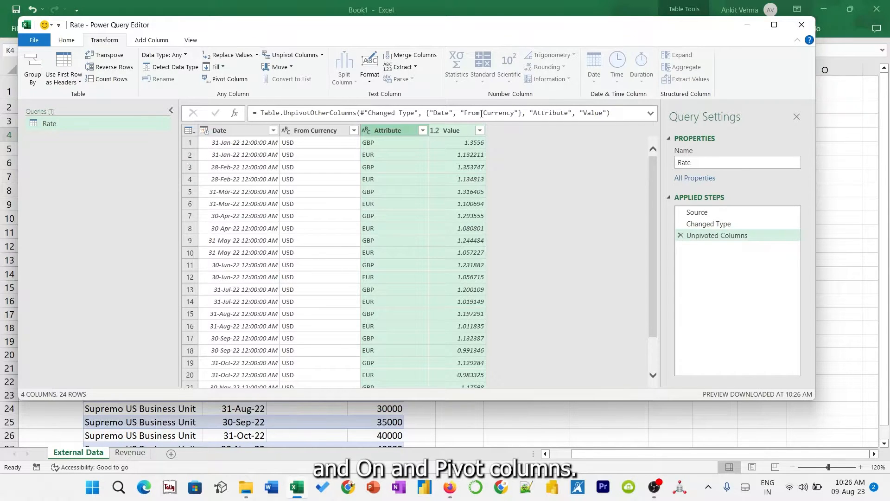
- Rename the unpivoted Attribute and Value columns as To Currency and Rate by editing the step's formula
left_click(537, 114)
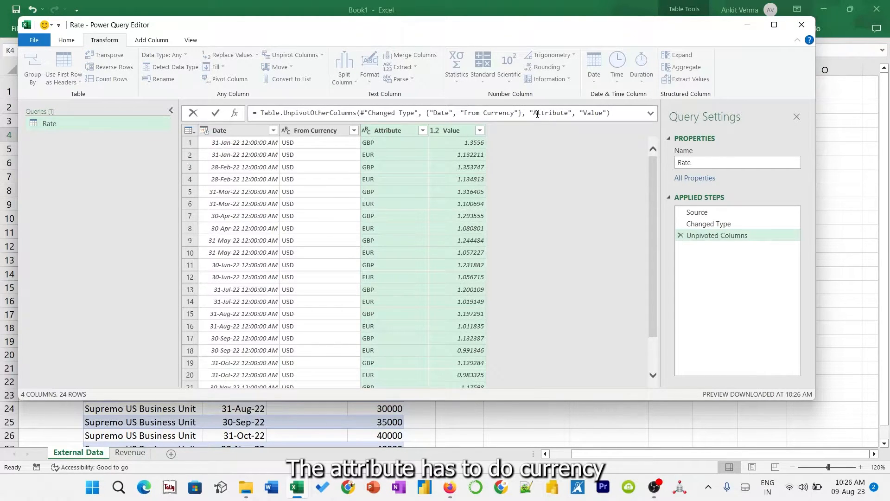
double_click(537, 114)
type("To Currency")
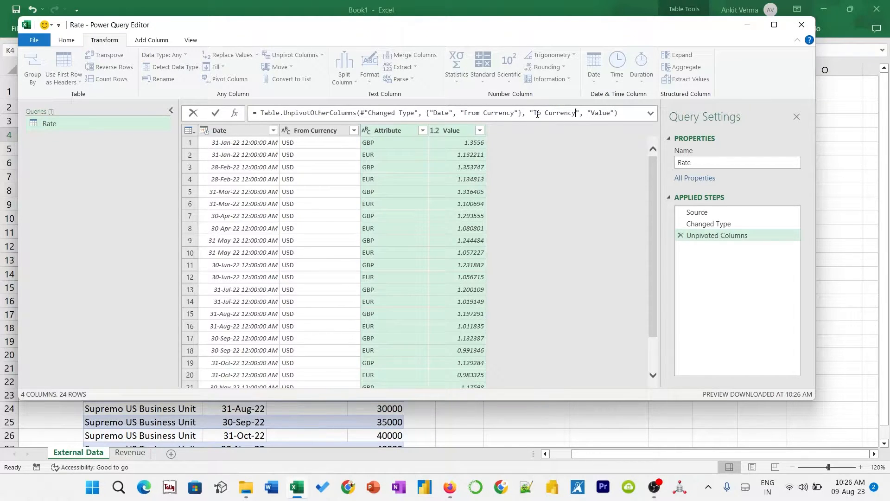
key("ctrl+shift+Right")
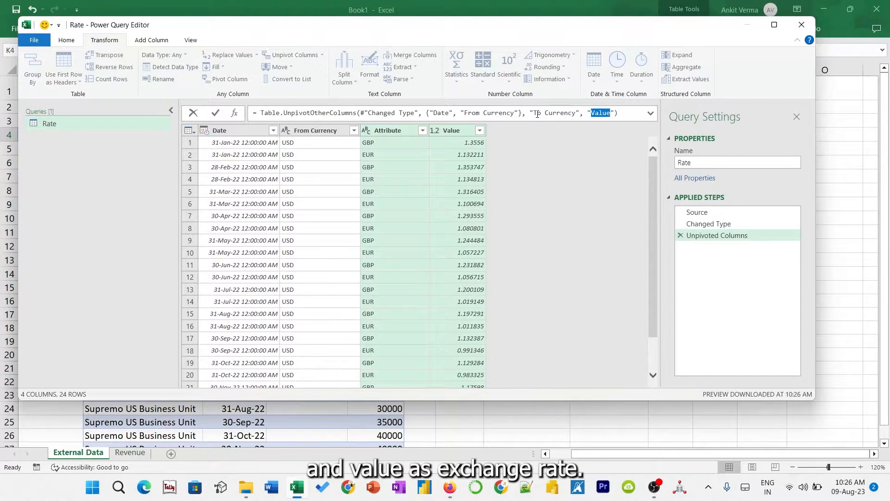
type("RAate")
left_click(215, 113)
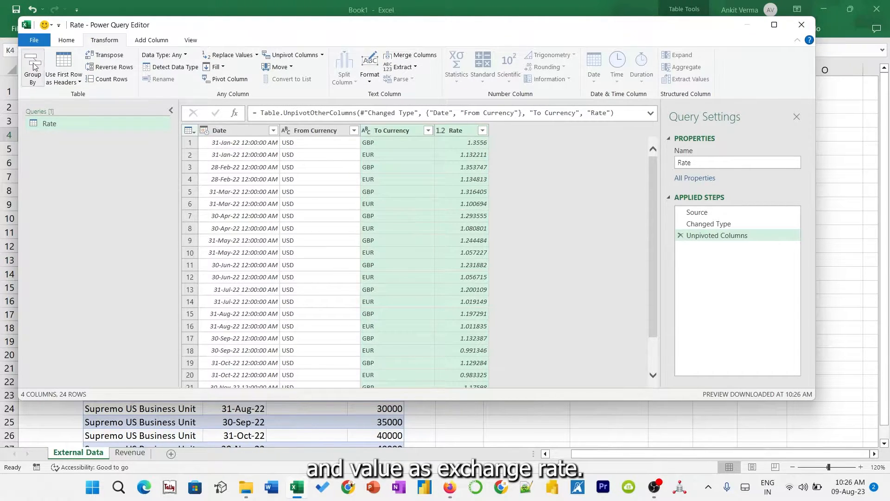
- Load the Rate query to the workbook as a connection only, without adding it to the Data Model
left_click(67, 40)
left_click(35, 74)
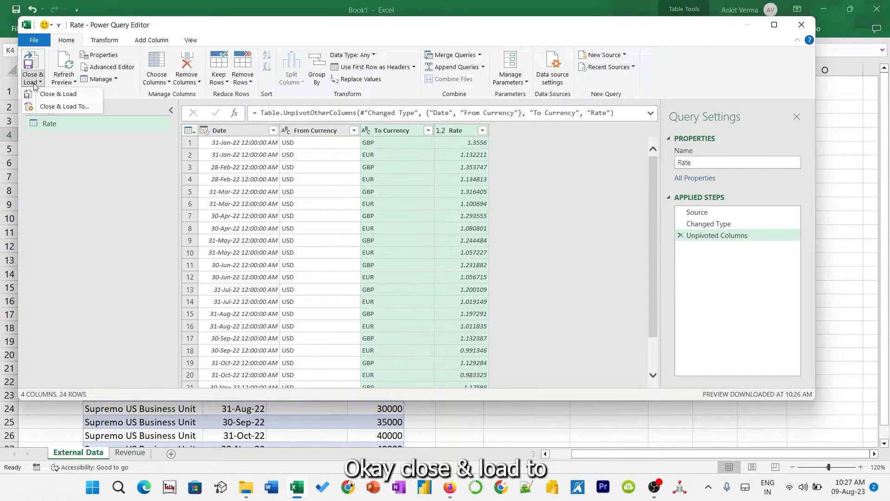
left_click(53, 108)
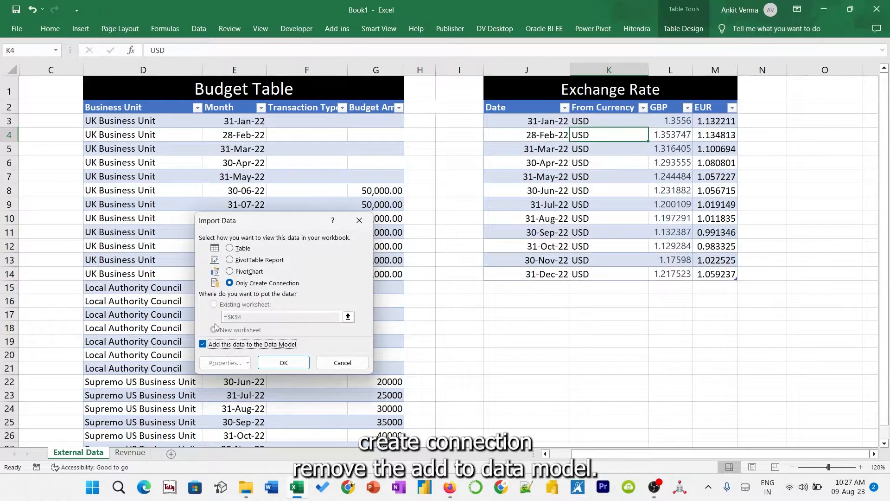
left_click(208, 346)
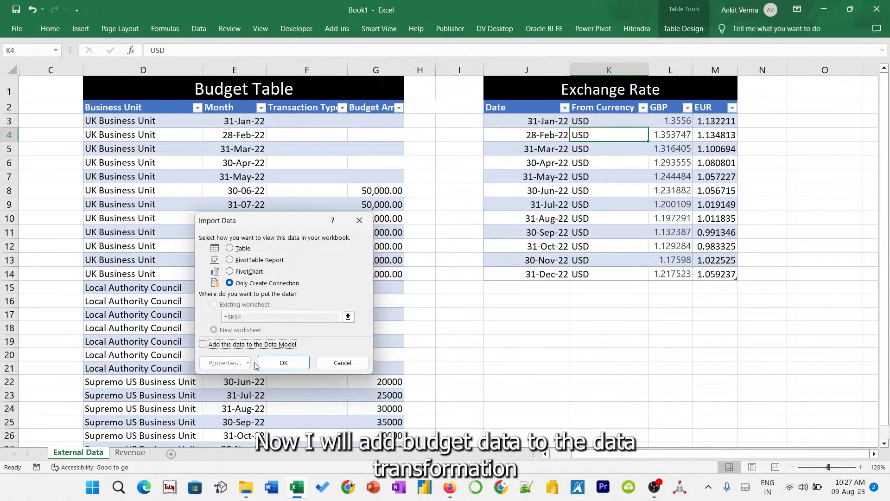
left_click(284, 366)
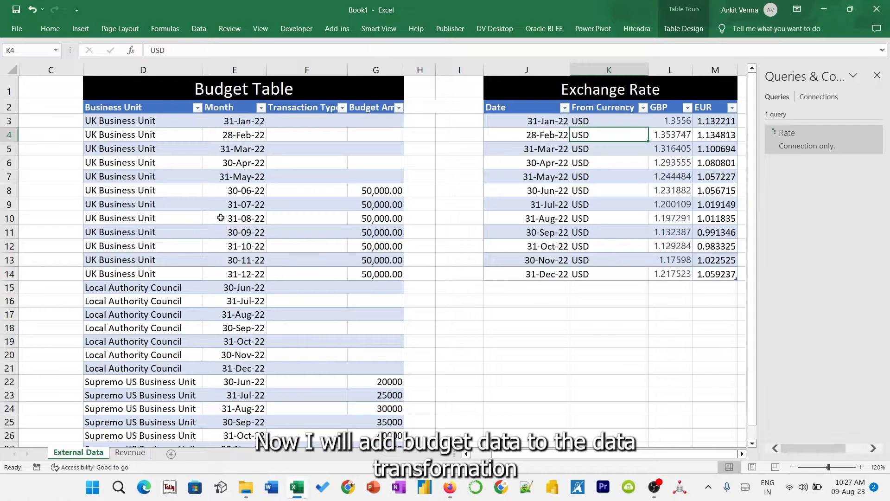
- Load the budget table on the External Data sheet into the Power Query Editor from its table range
left_click(235, 130)
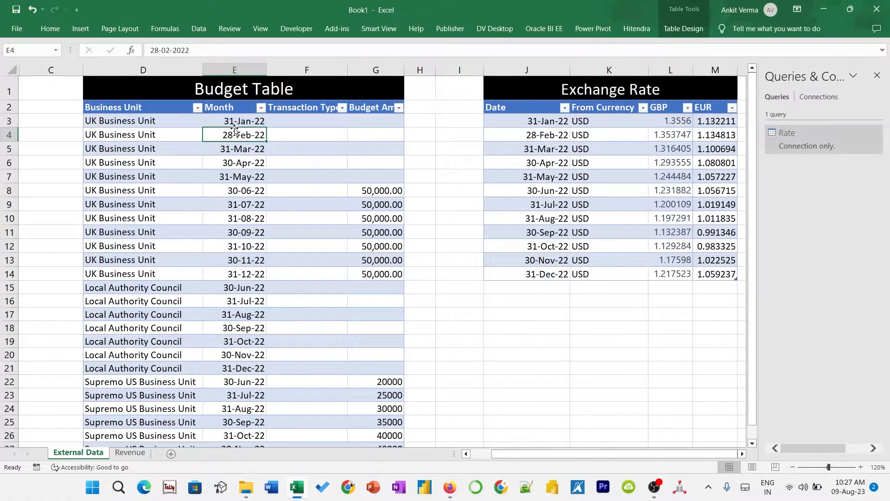
left_click(199, 28)
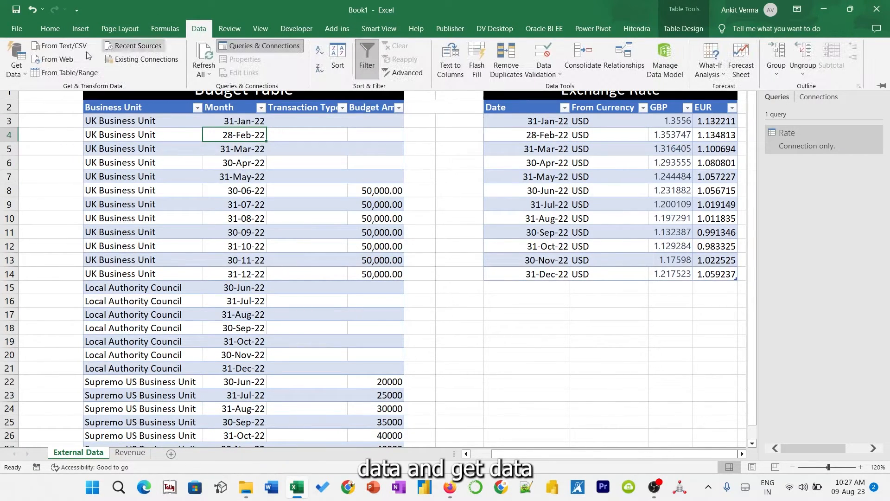
left_click(16, 65)
left_click(45, 73)
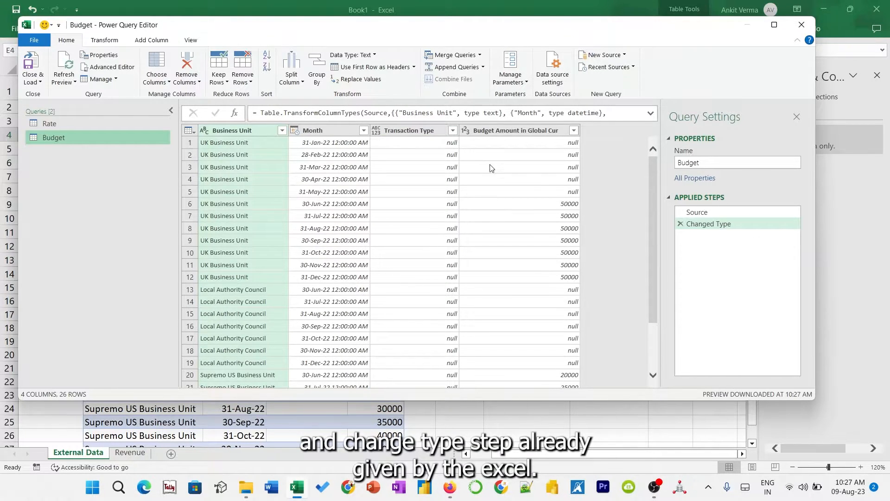
- Set the Budget query's Transaction Type column to Text and its Month column to Date, replacing the current Month conversion
left_click(377, 130)
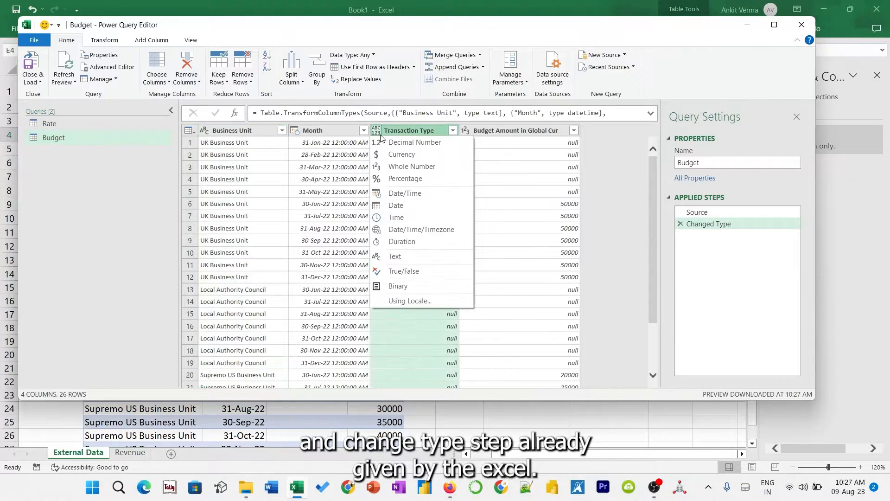
left_click(396, 256)
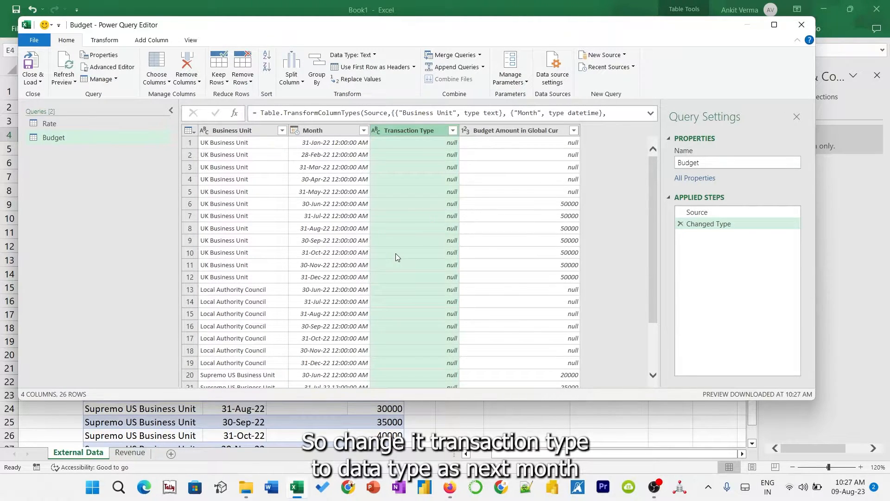
left_click(296, 132)
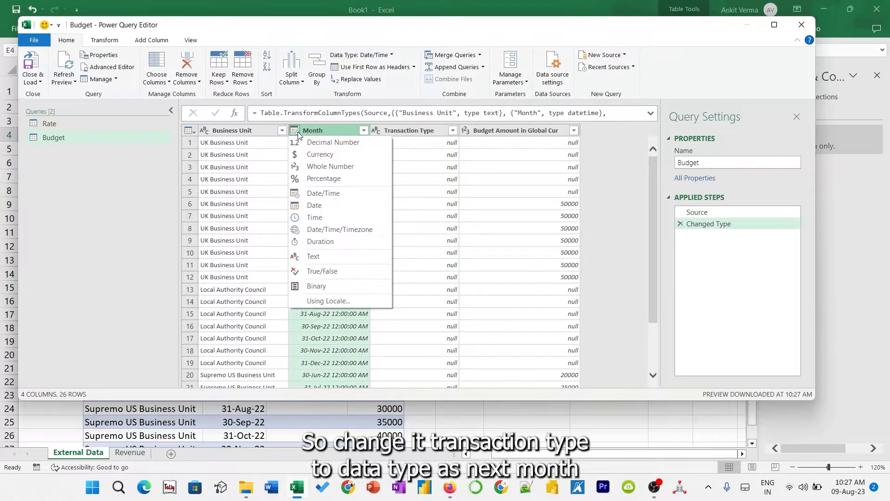
left_click(329, 205)
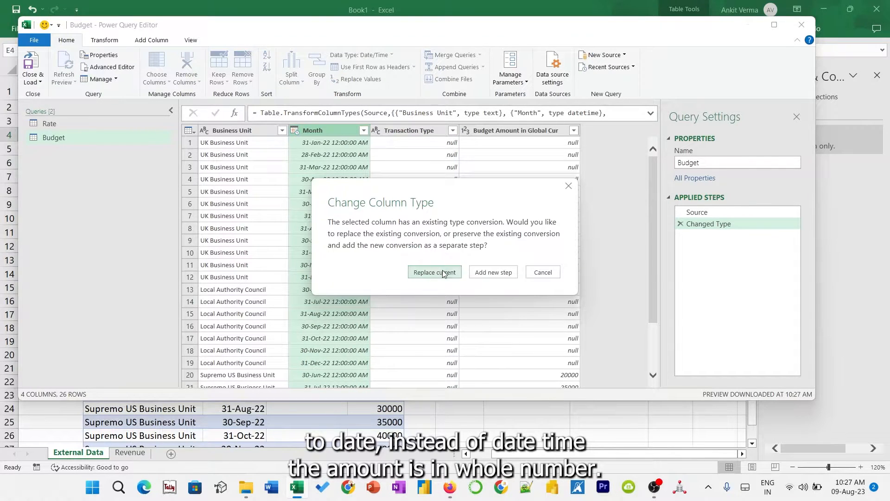
left_click(434, 272)
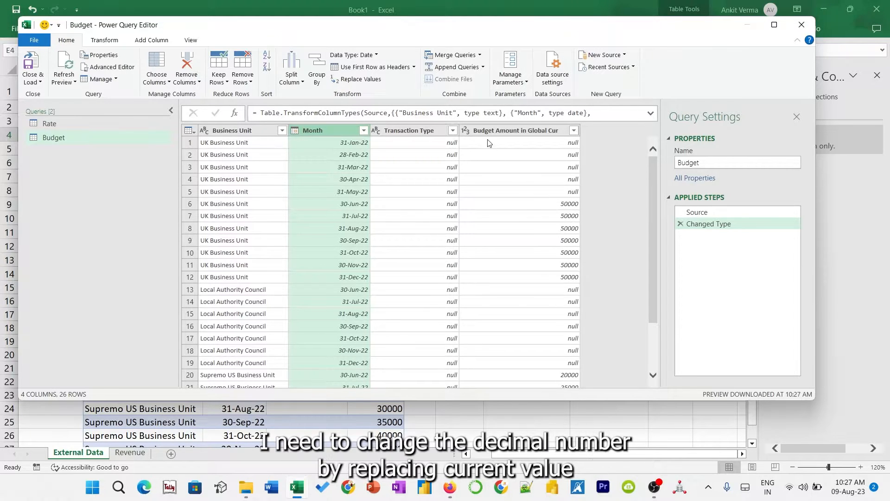
- Change the Budget Amount in Global Cur column to Decimal Number, replacing the current type conversion
left_click(466, 131)
left_click(482, 168)
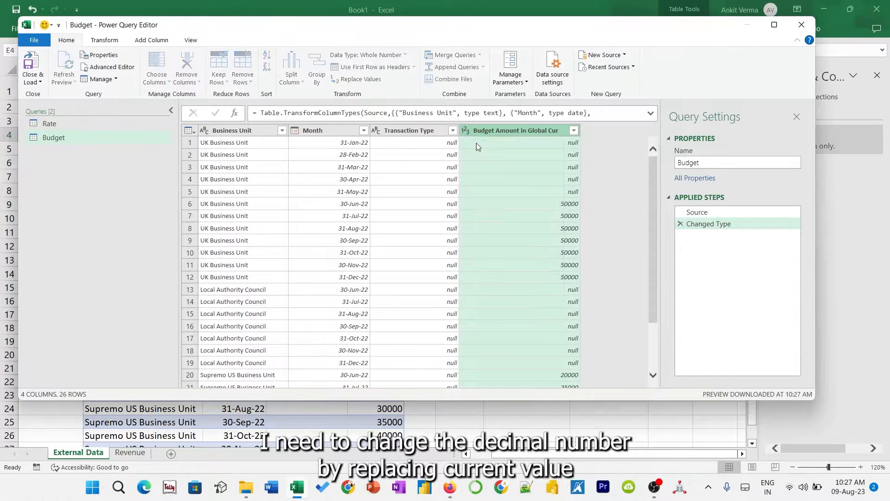
left_click(444, 276)
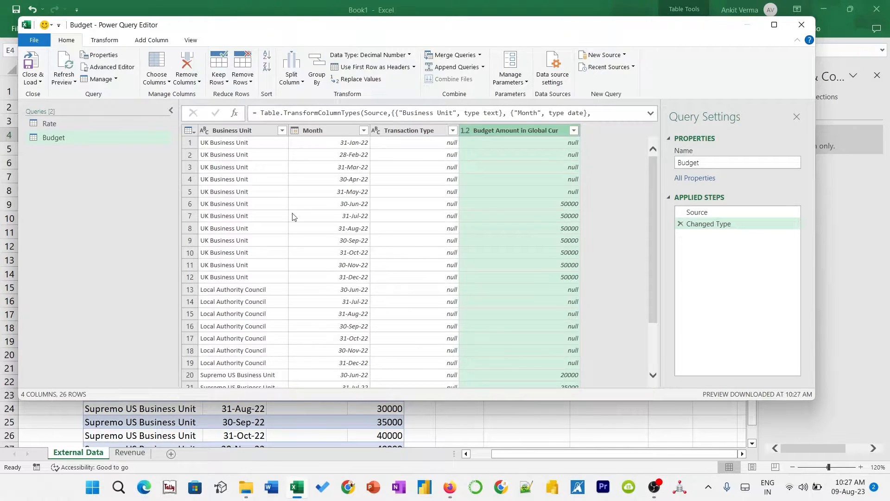
- Load the Budget query to the workbook as a connection only, leaving it out of the Data Model
left_click(40, 81)
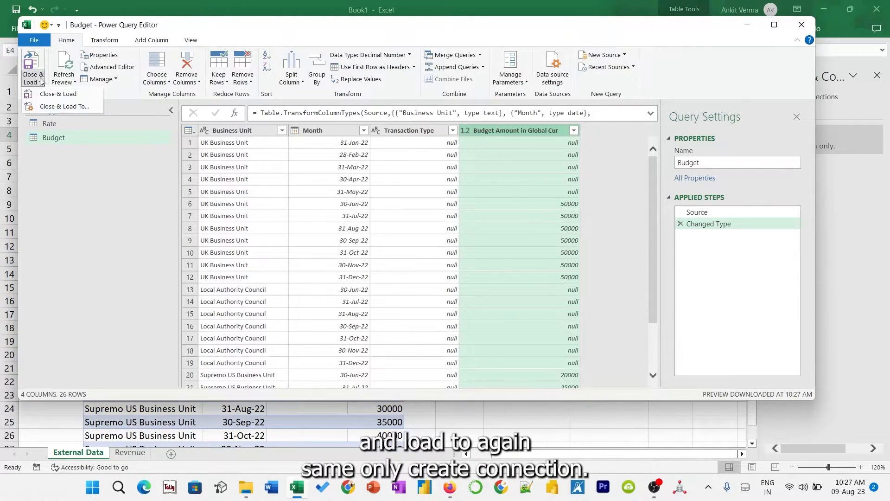
left_click(52, 109)
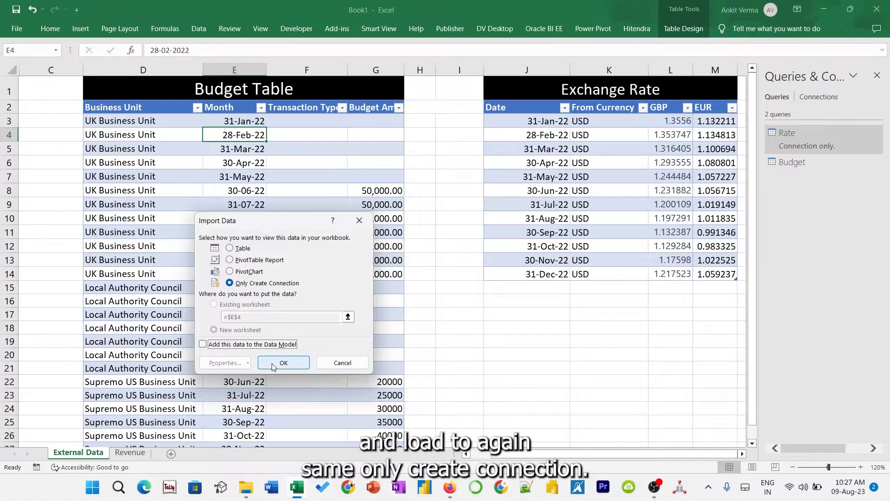
left_click(284, 363)
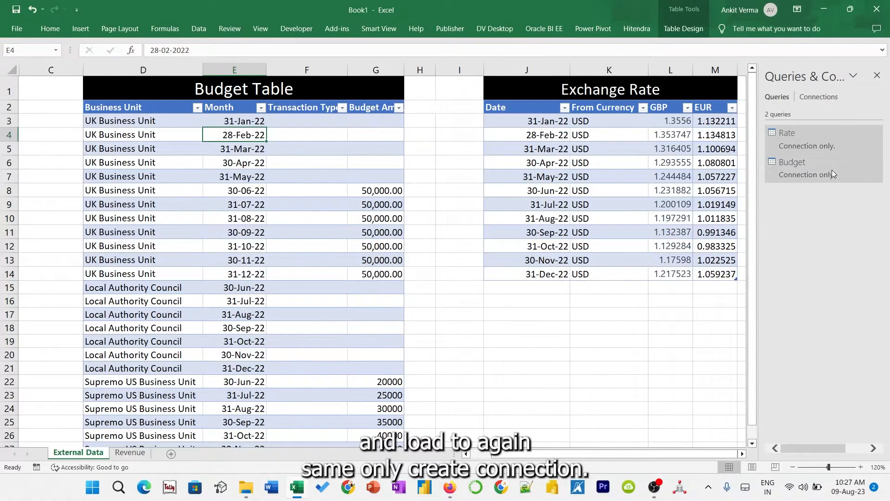
- Switch to the Revenue sheet, reopen the Budget query in the Power Query Editor and add a new blank query
left_click(816, 172)
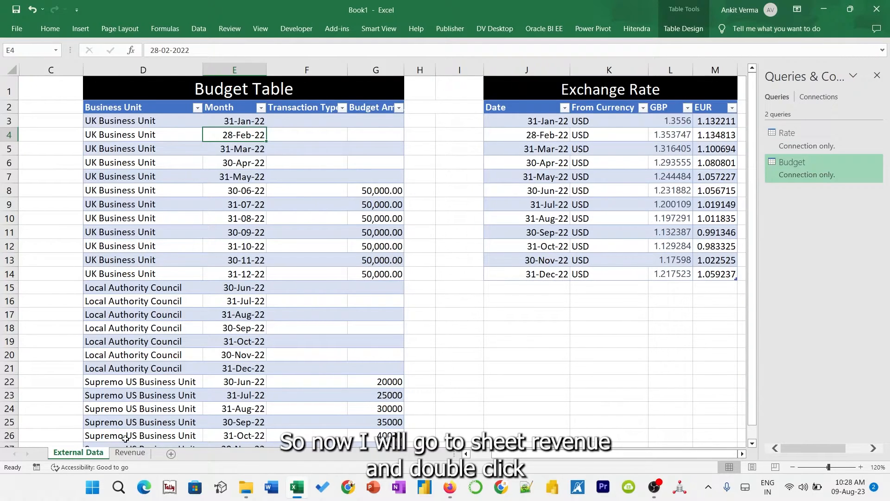
left_click(130, 453)
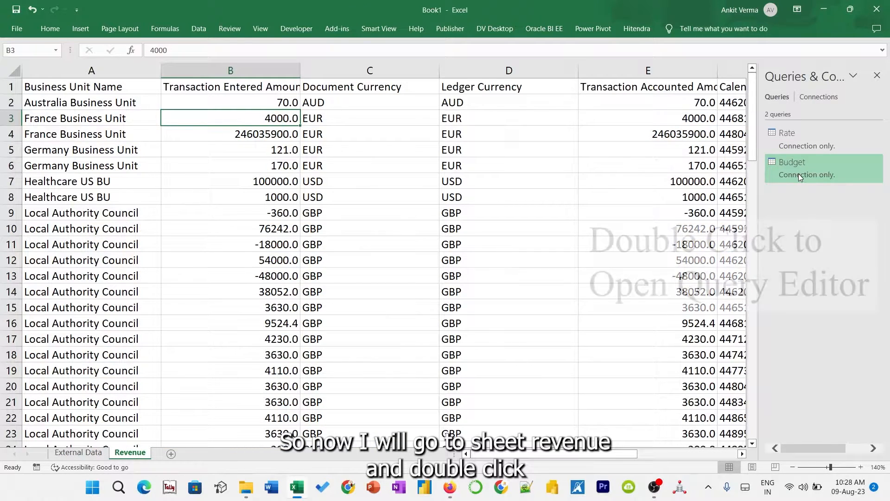
double_click(799, 174)
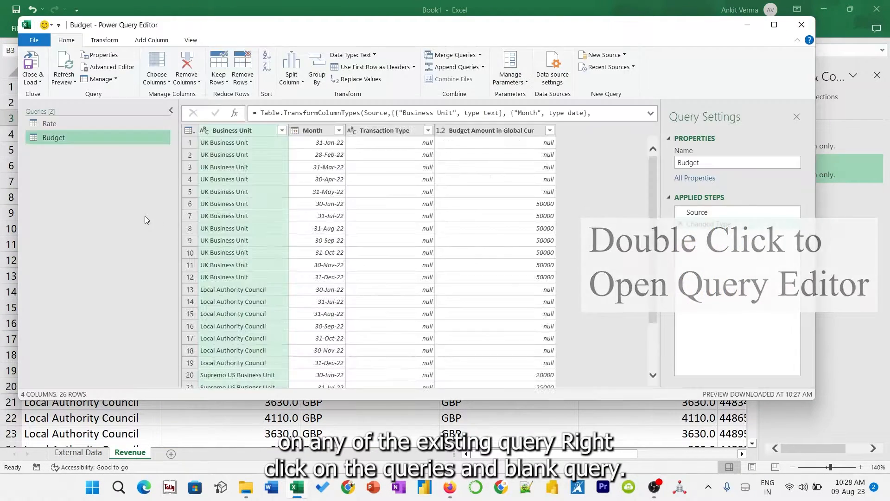
right_click(77, 160)
mouse_move(104, 183)
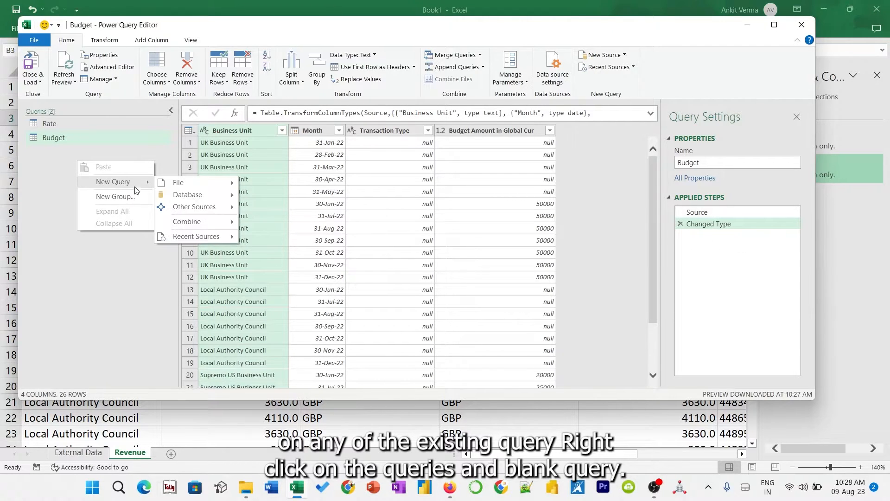
mouse_move(199, 207)
left_click(279, 253)
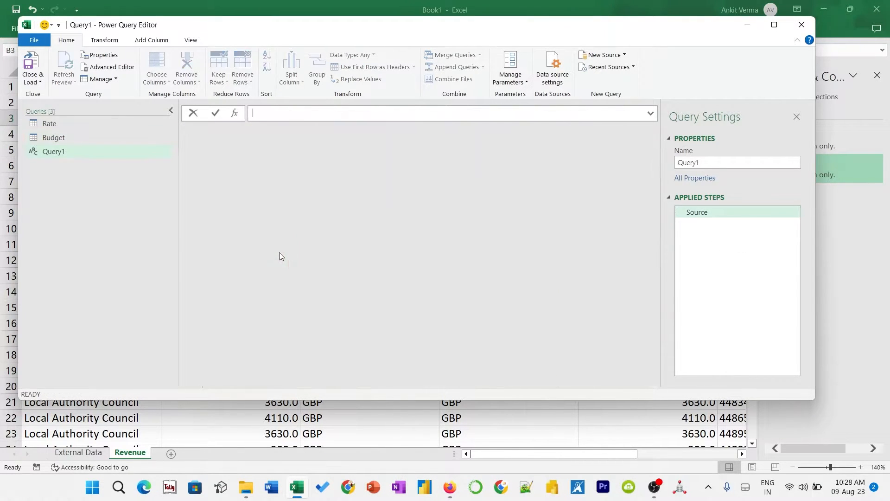
- Rename the new blank query as Revenue
double_click(711, 164)
type("Revenue")
key("Return")
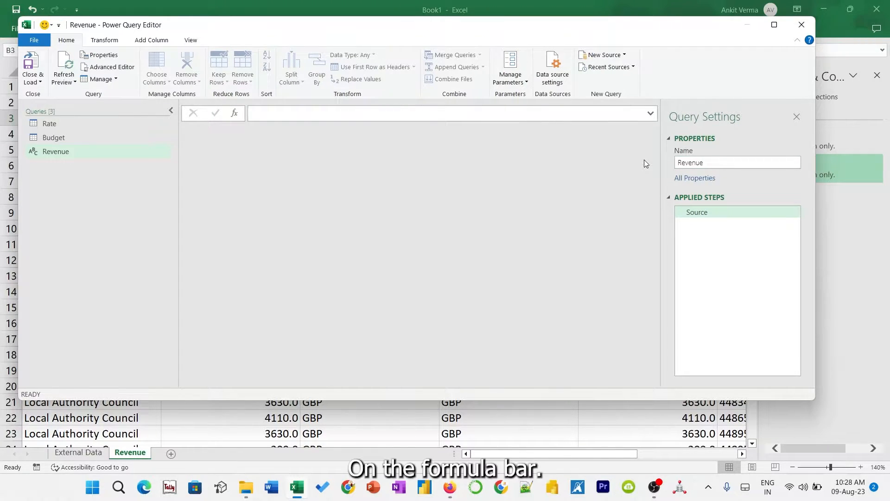
- Set the Revenue query's source formula to =Excel.CurrentWorkbook() to list the workbook's tables and named ranges
left_click(533, 114)
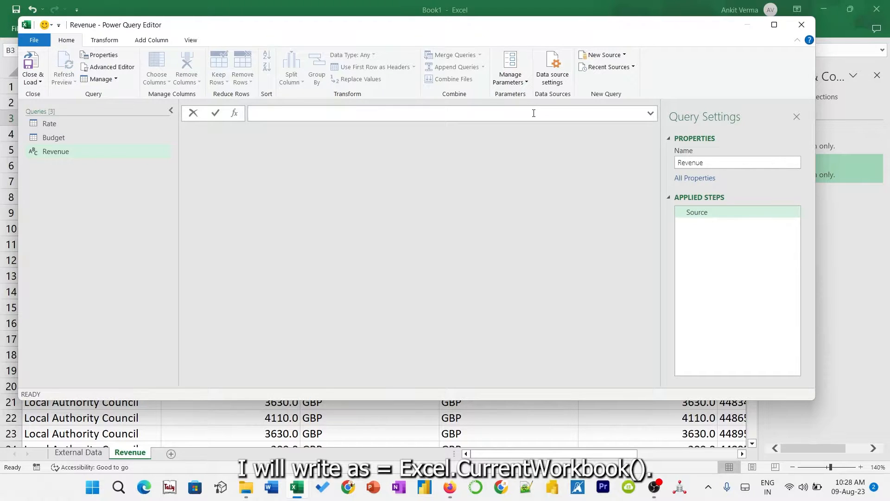
type("=Excel.")
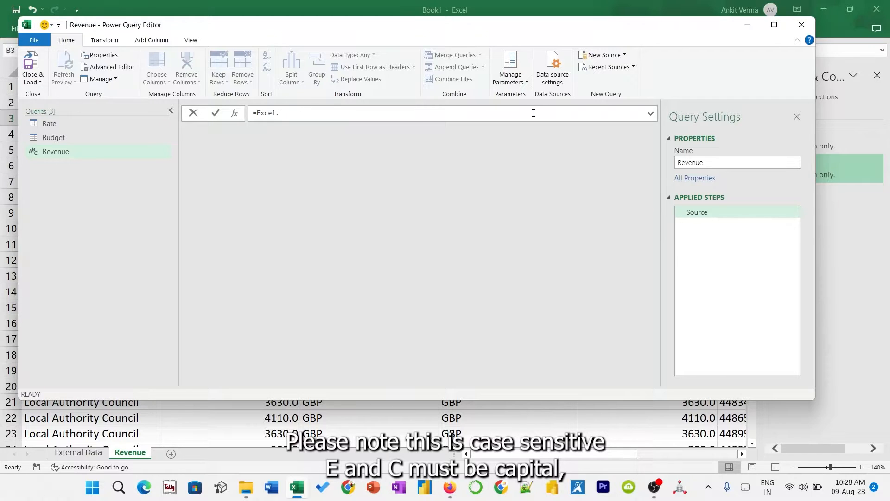
type("currentWorkbook()")
key("Return")
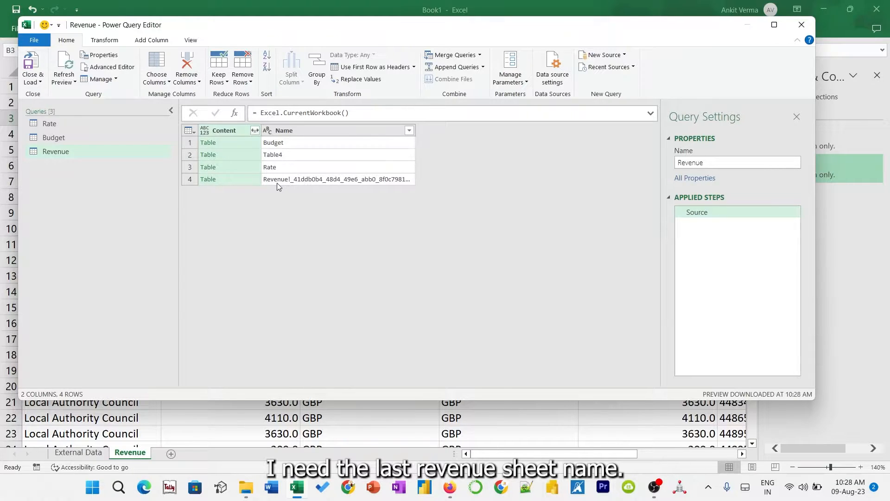
- Filter the Name column to rows that contain Revenue and do not contain FilterDatabase
left_click(409, 132)
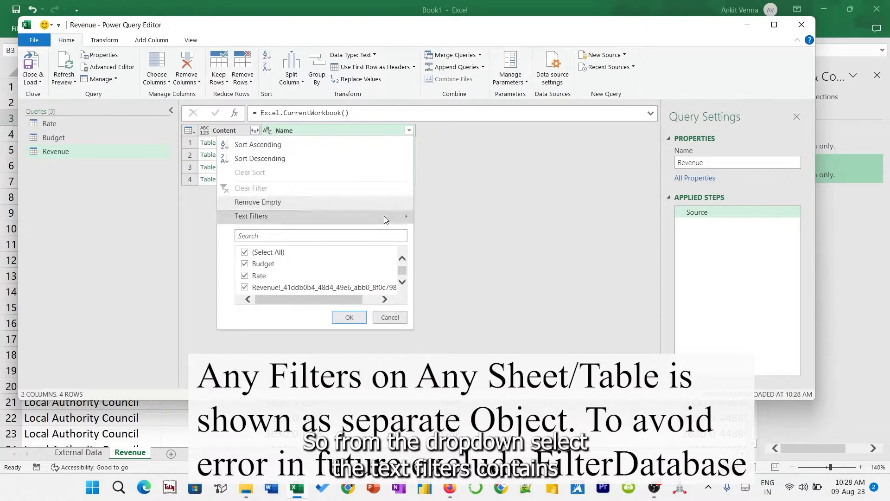
mouse_move(386, 216)
left_click(463, 307)
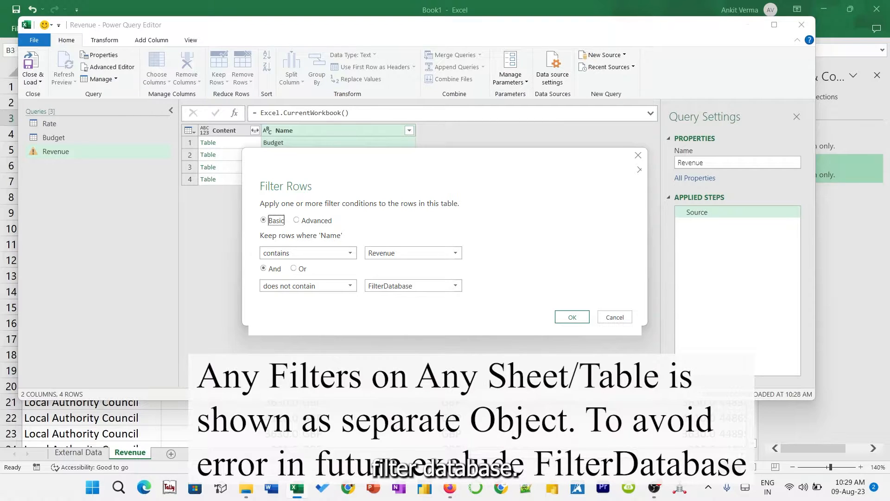
key("Return")
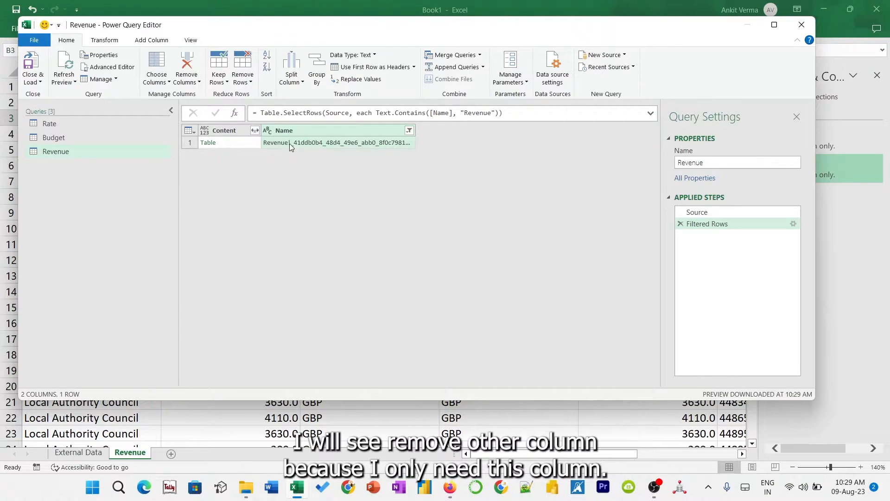
- Keep only the Content column of the Revenue query and expand all its columns without the original column name as prefix
right_click(217, 133)
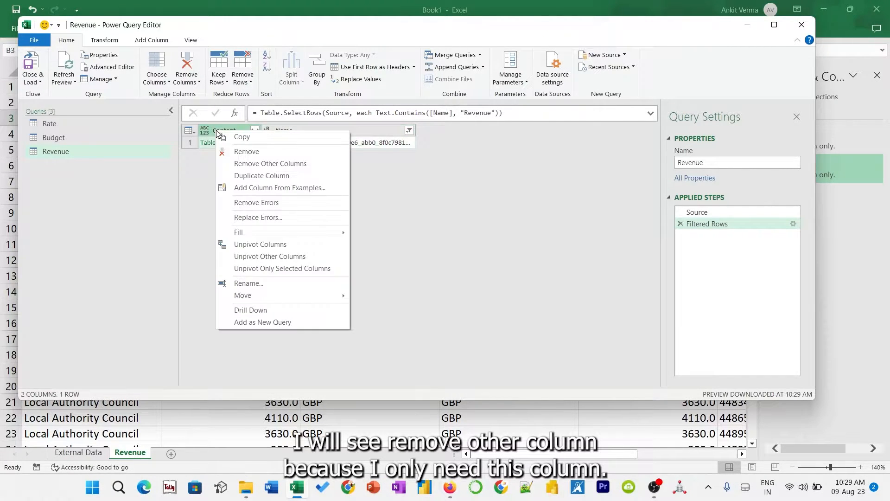
left_click(252, 163)
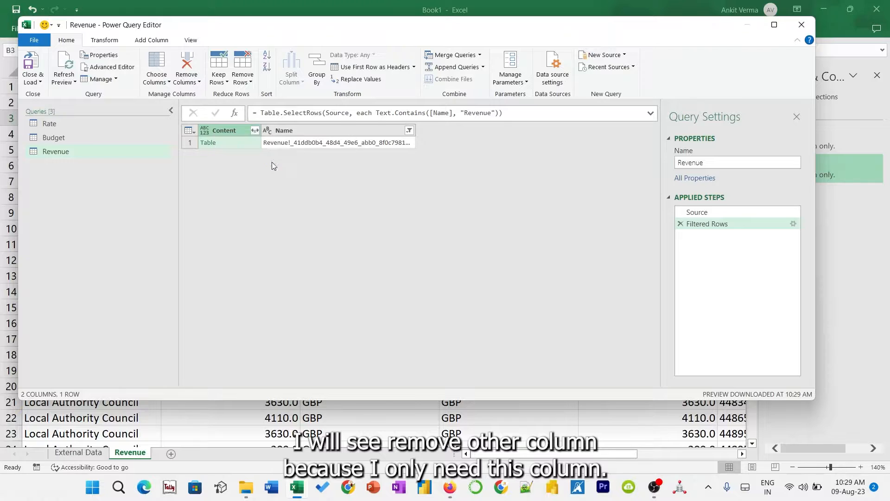
left_click(255, 130)
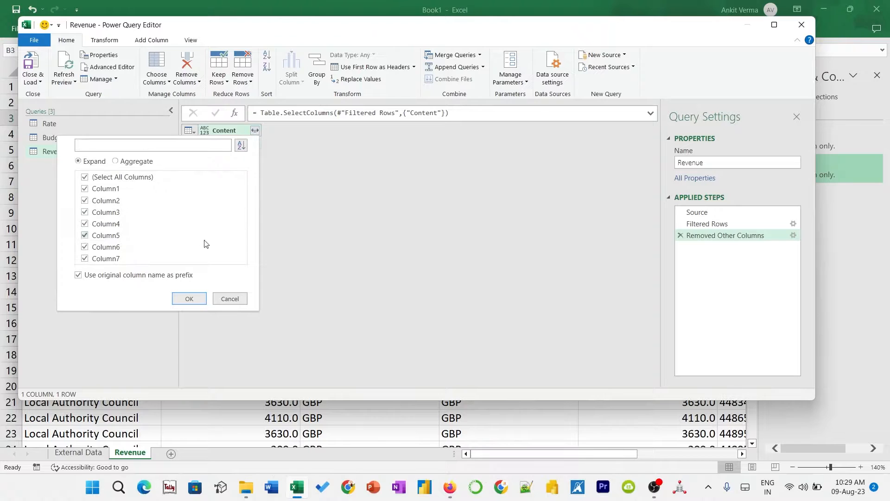
left_click(77, 275)
left_click(187, 298)
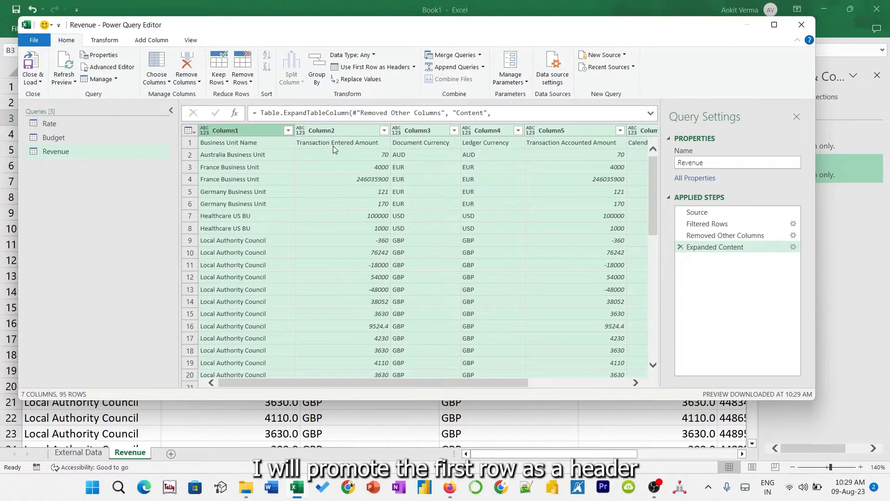
- Promote the first row to headers and change the Calendar Month End Date column's data type to Date within the existing type conversion
left_click(357, 69)
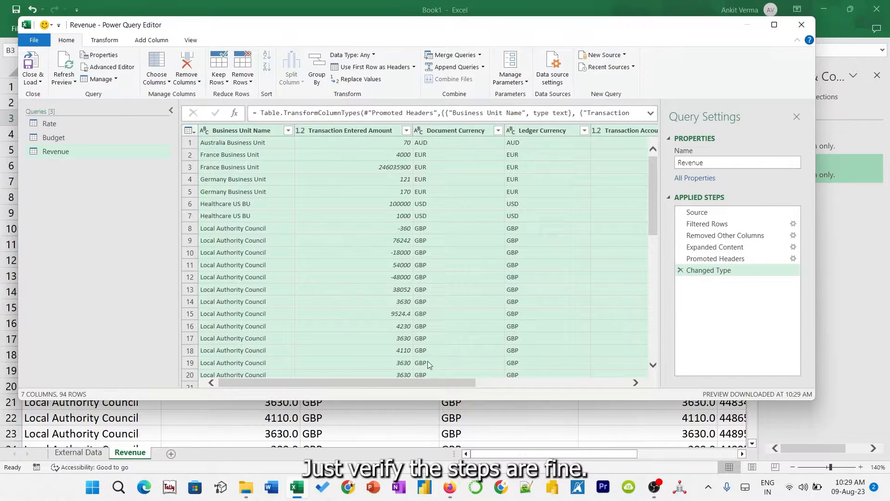
left_click(300, 130)
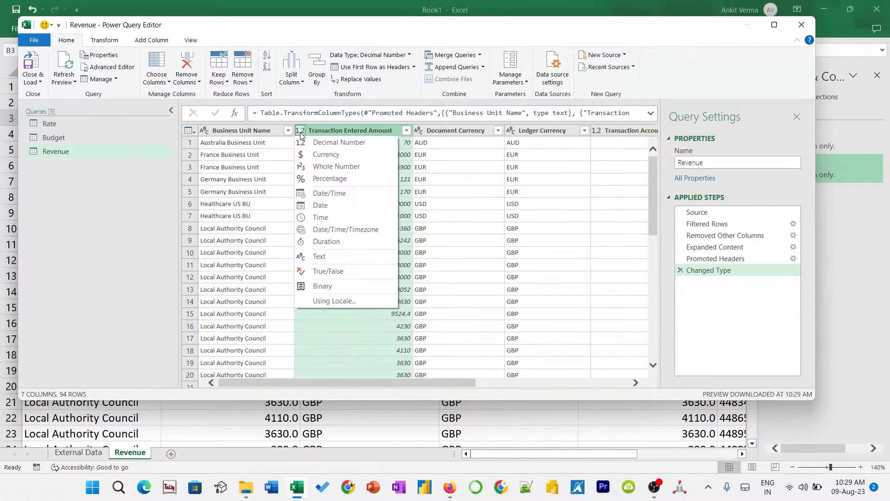
left_click(423, 130)
left_click(538, 144)
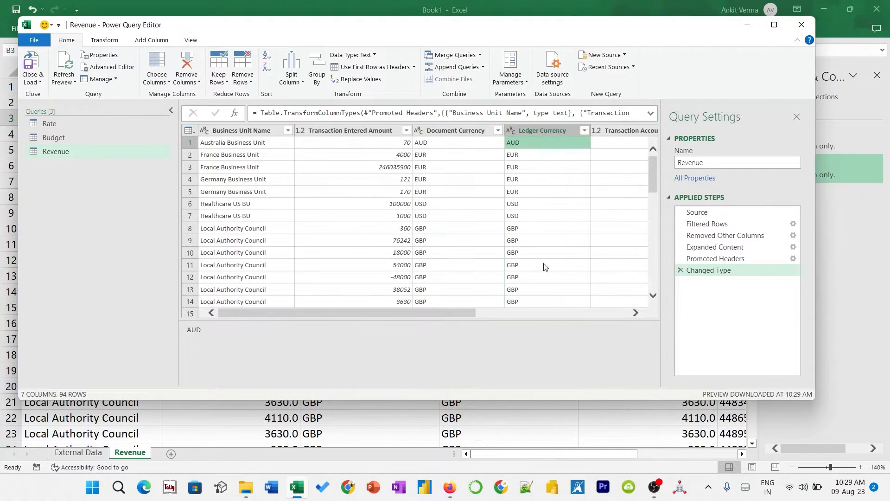
left_click_drag(468, 311, 608, 310)
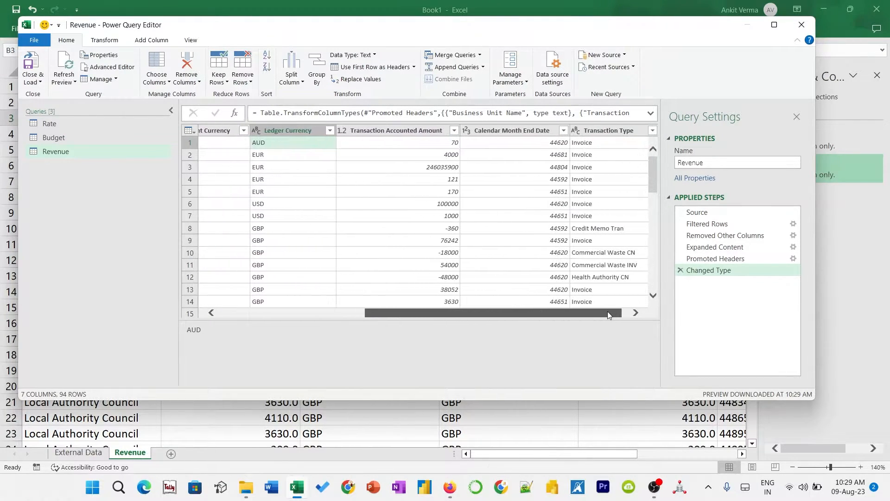
left_click(455, 131)
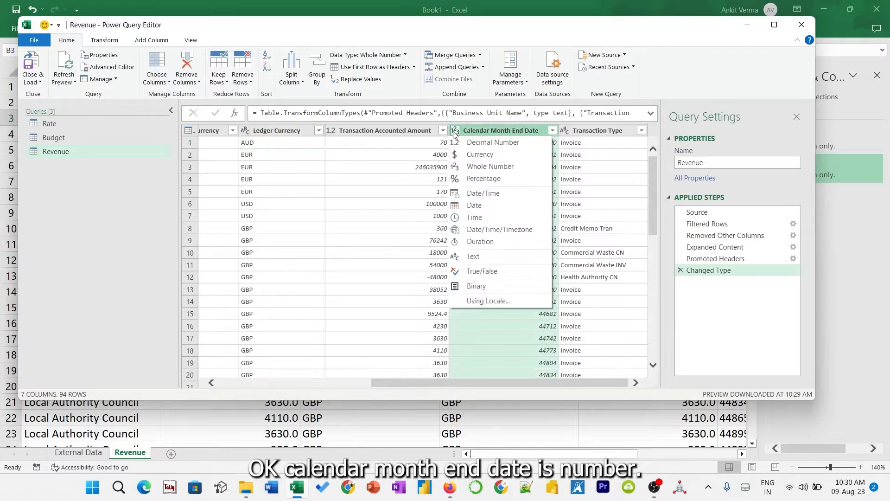
left_click(476, 205)
left_click(435, 272)
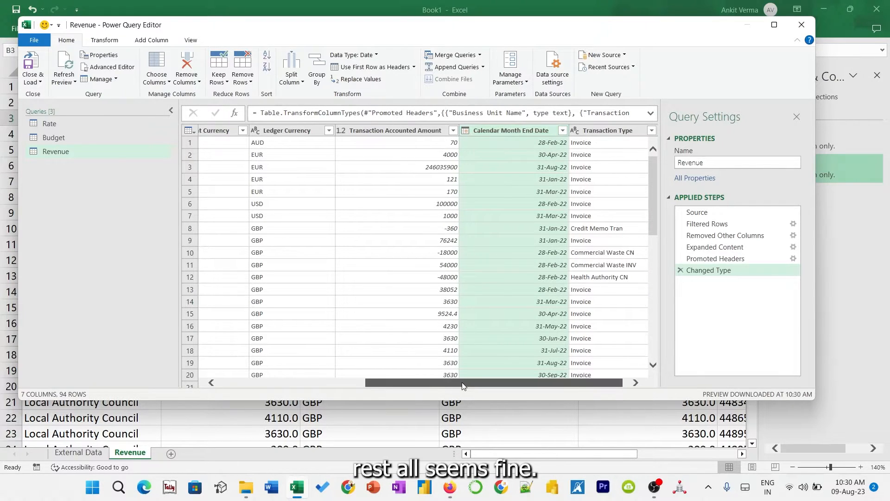
left_click_drag(463, 386, 388, 387)
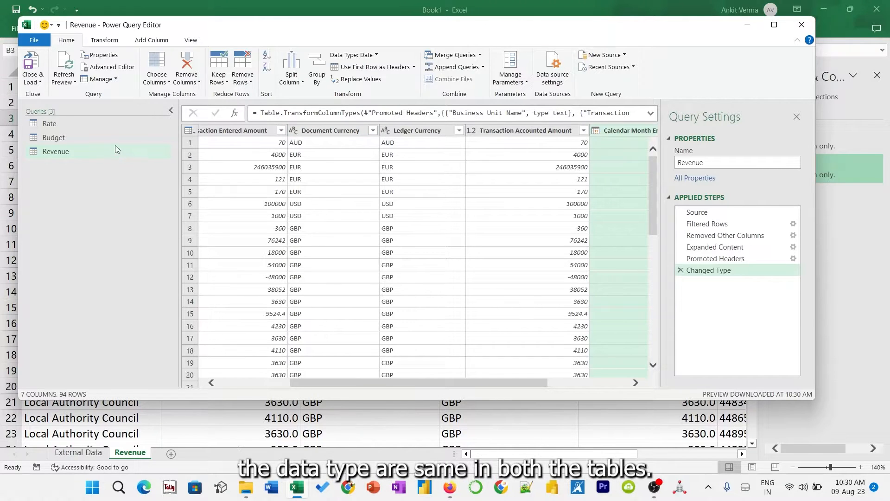
- Change the data type of the Date column in the Rate query to Date
left_click(65, 126)
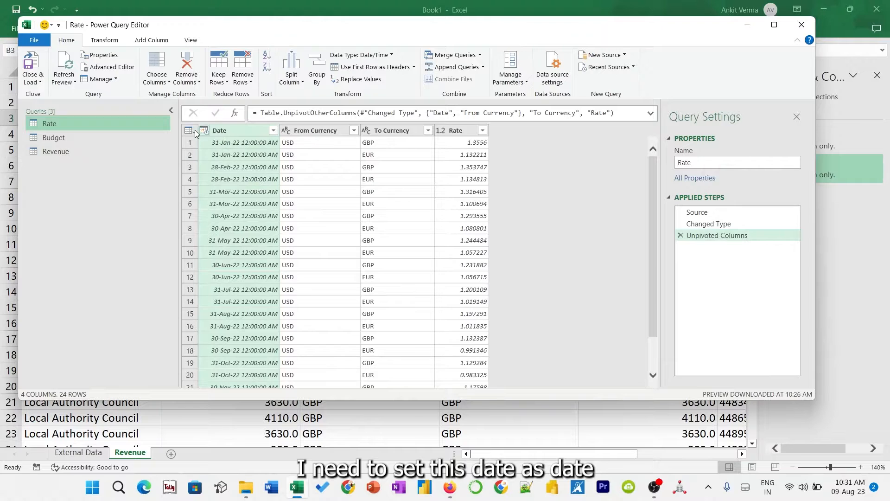
left_click(205, 130)
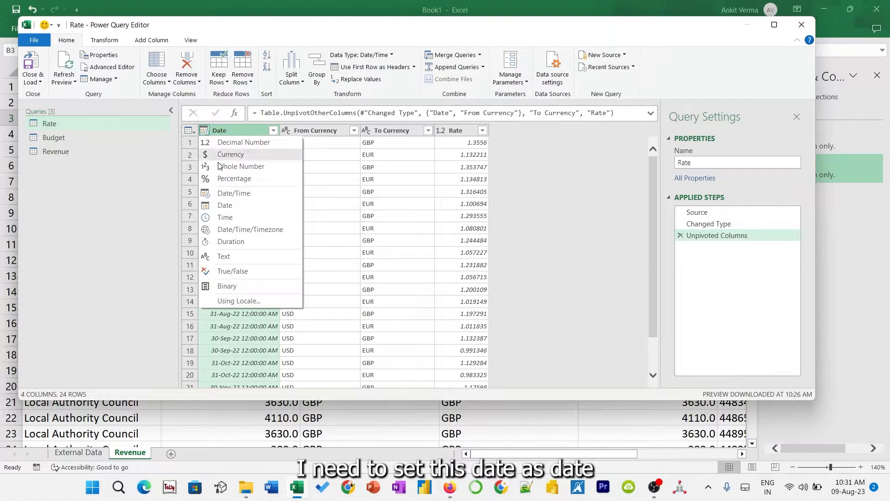
left_click(233, 205)
- Merge Rate into the Revenue query with a left outer join, matching Calendar Month End Date to Date and Document Currency to To Currency
left_click(65, 151)
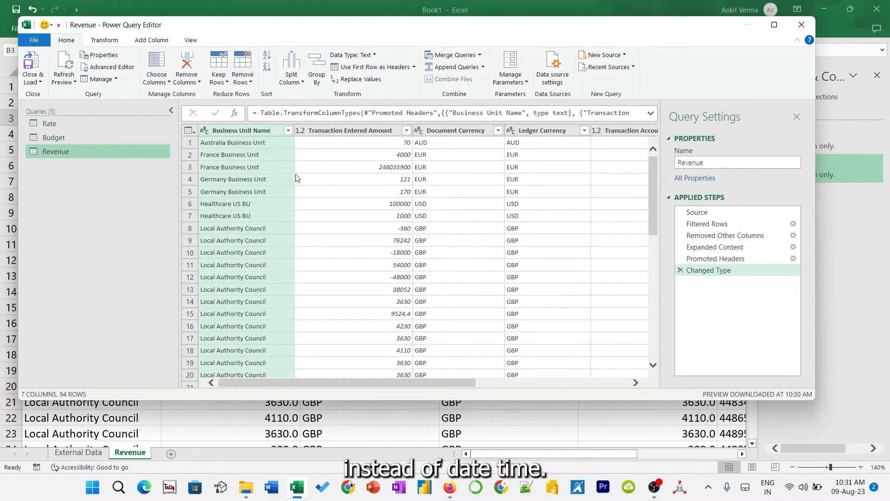
left_click(464, 55)
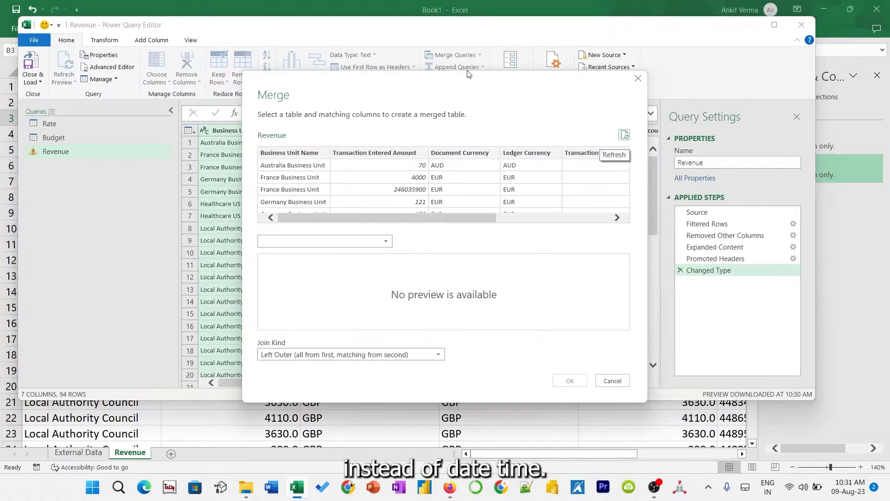
left_click(381, 241)
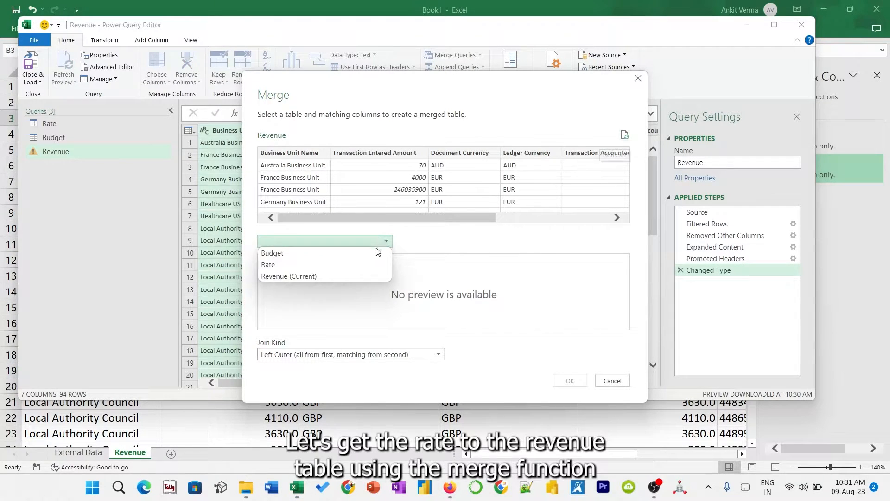
left_click(336, 264)
left_click(269, 261)
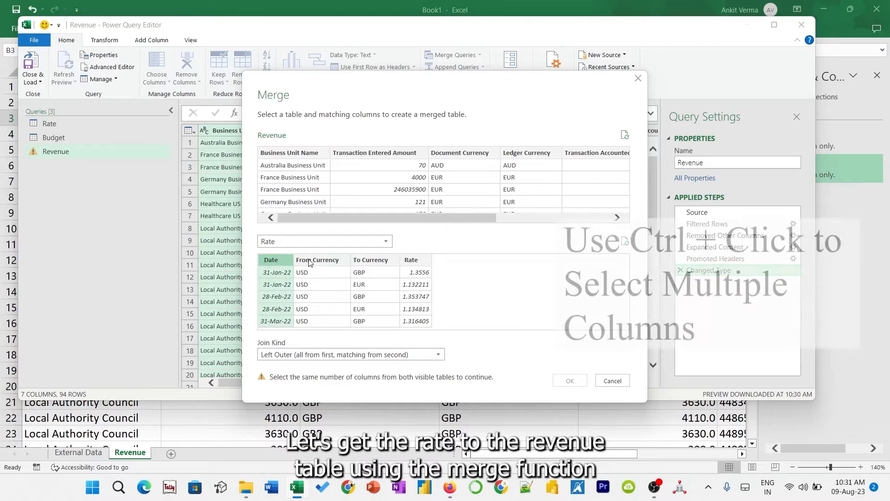
left_click(370, 260, "ctrl")
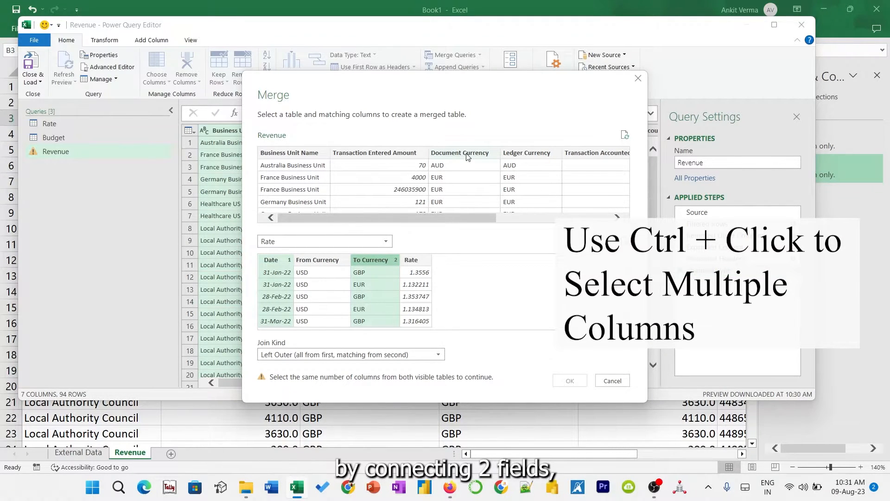
scroll(510, 153, "right", 5)
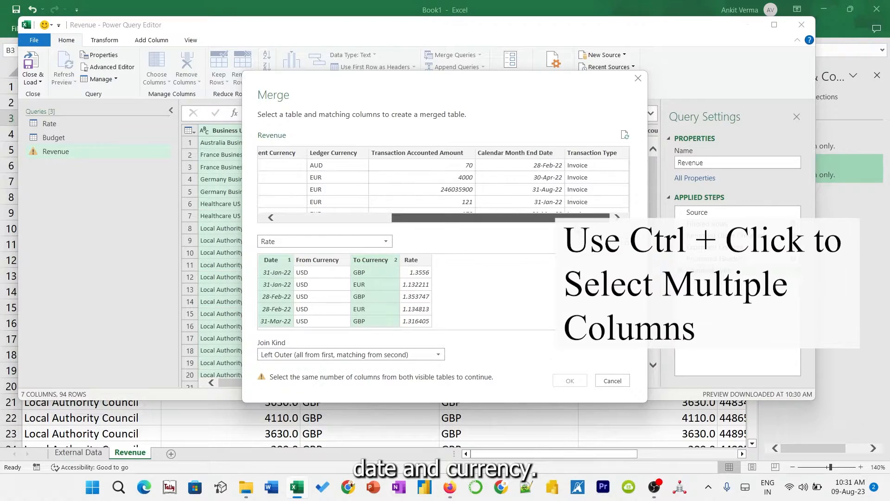
left_click(538, 153)
left_click_drag(528, 217, 419, 228)
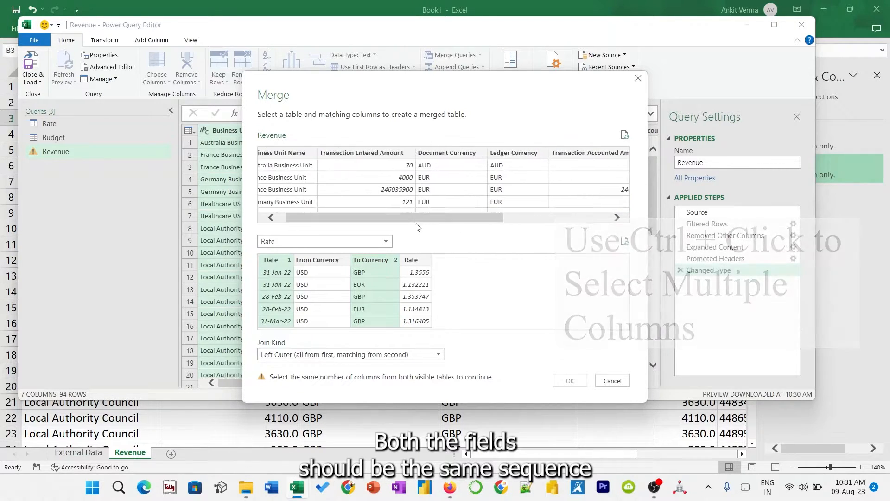
left_click(442, 155, "ctrl")
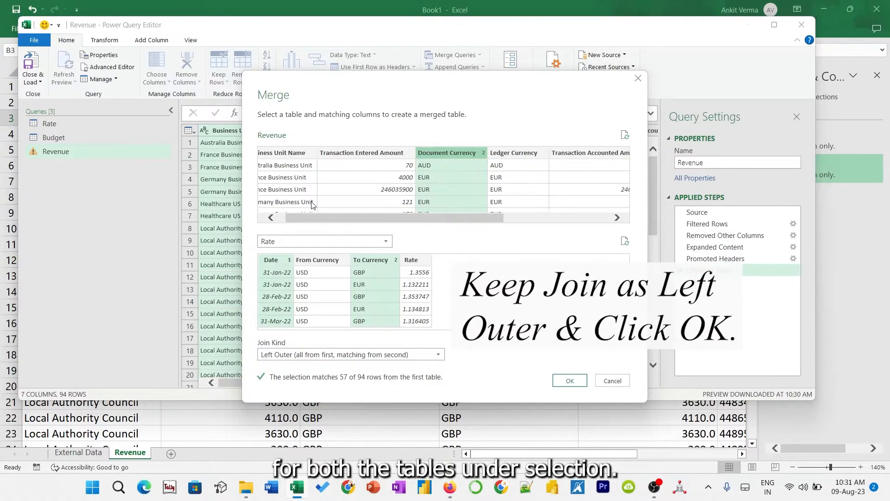
left_click(560, 381)
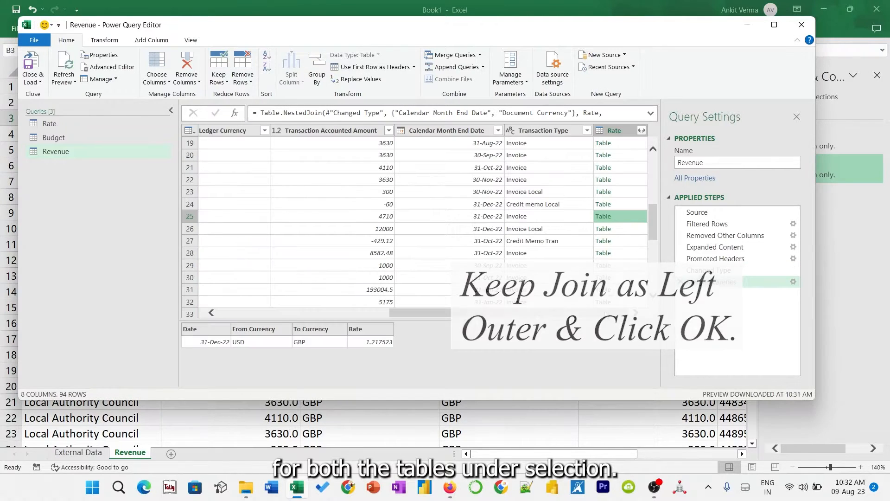
- Expand the merged Rate column to bring in only the Rate field, excluding Date, From Currency and To Currency
left_click(641, 131)
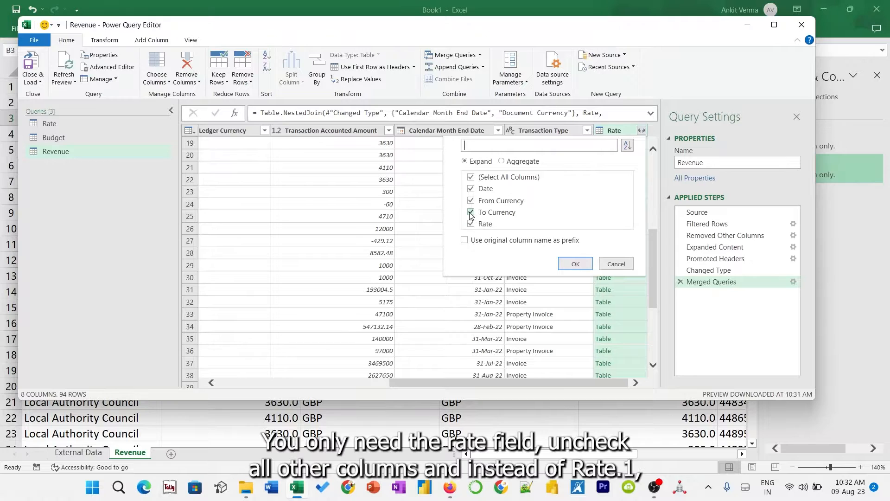
left_click(471, 212)
left_click(471, 200)
left_click(472, 188)
left_click(575, 263)
- Rename the expanded rate column to Ex Rate by editing the output name in the expand step's formula
left_click(528, 114)
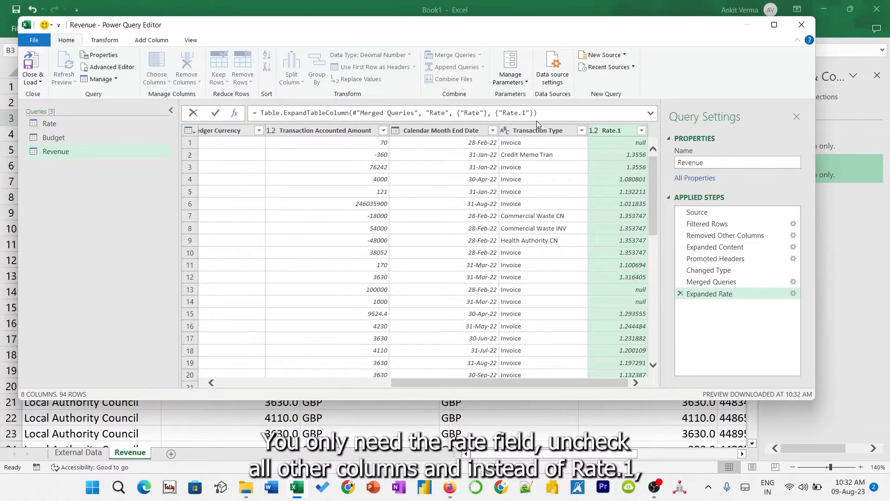
key("shift+Left")
key("shift+Left")
key("shift+Left")
key("shift+Left")
key("shift+Left")
type("E")
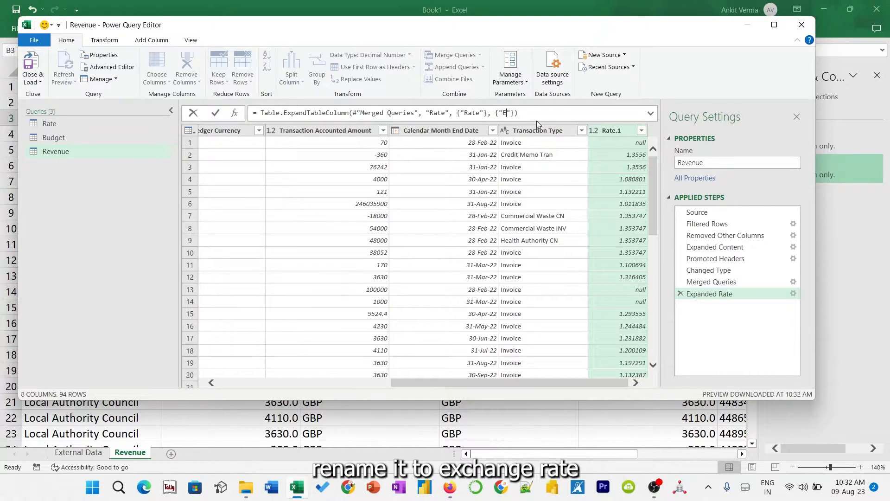
type("x Rate")
key("Return")
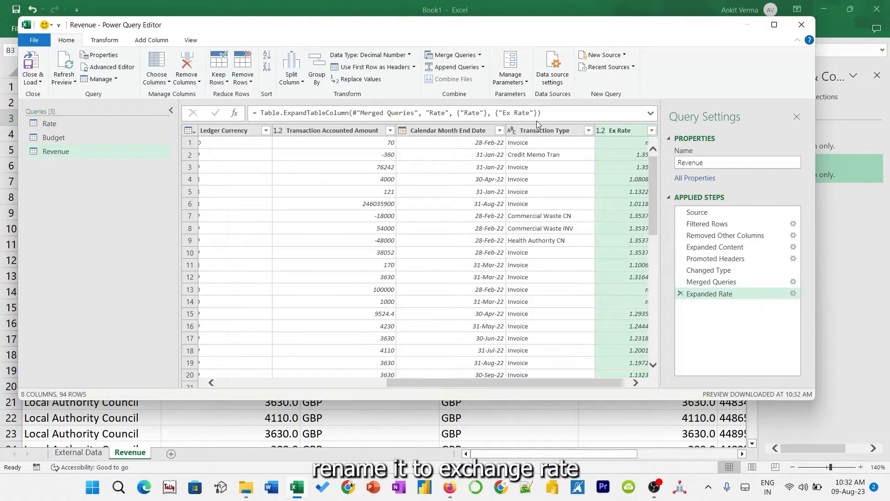
- Start a conditional column in the Revenue query and name it Global Amount (USD)
left_click_drag(606, 384, 618, 391)
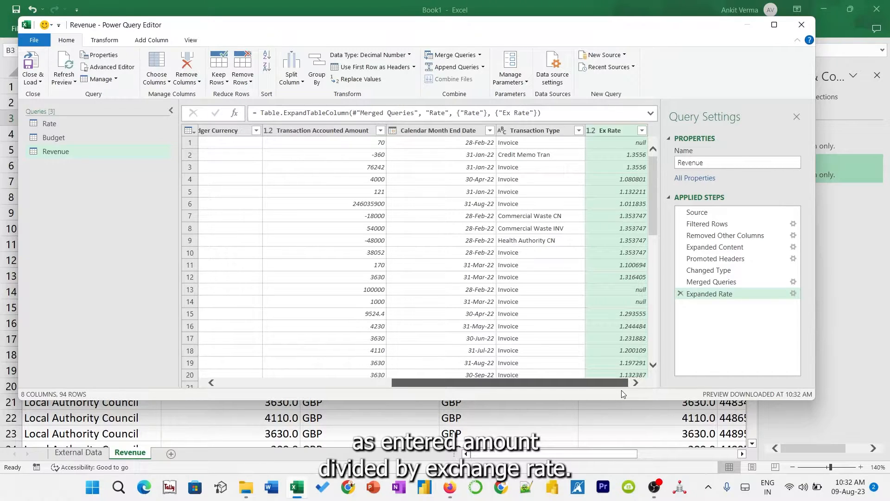
left_click_drag(623, 393, 522, 394)
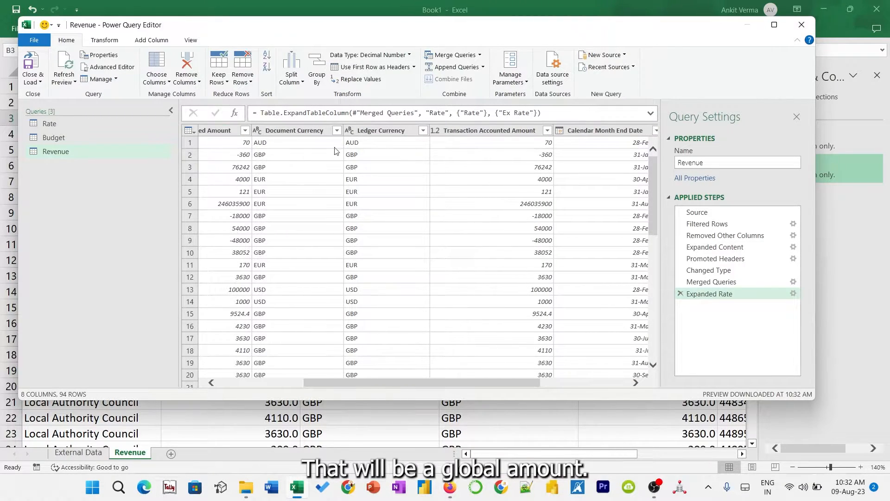
left_click(557, 382)
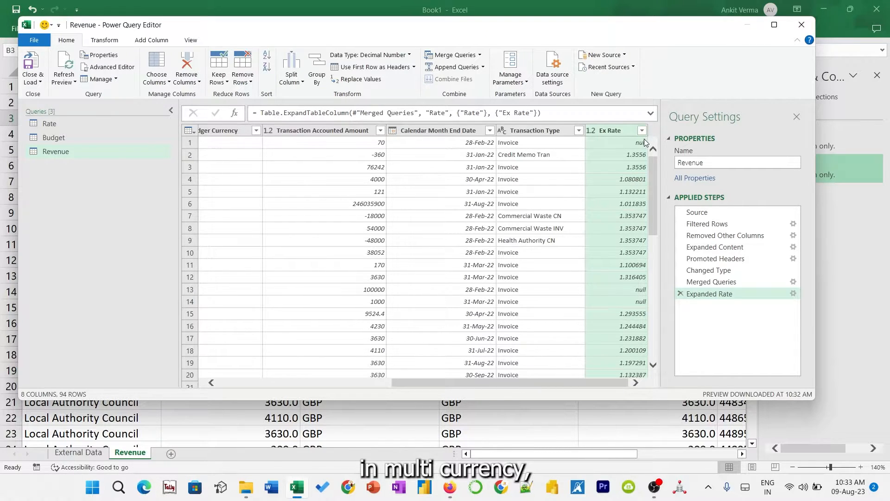
left_click(139, 41)
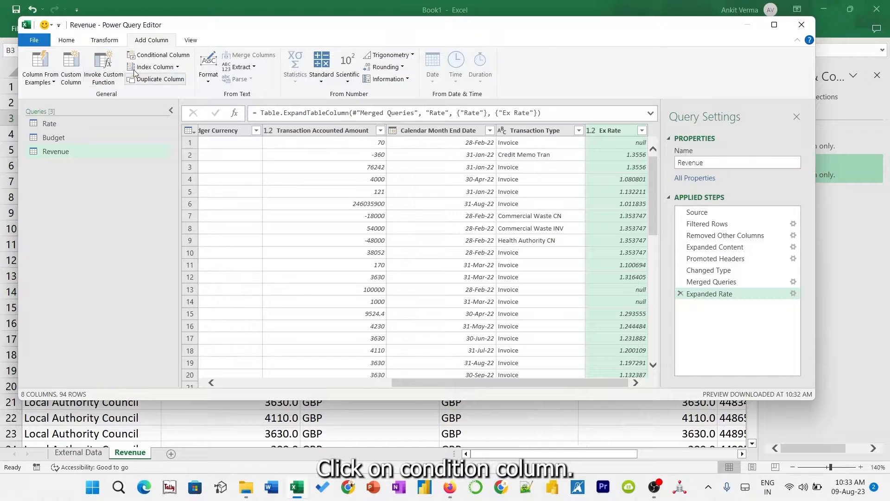
left_click(155, 57)
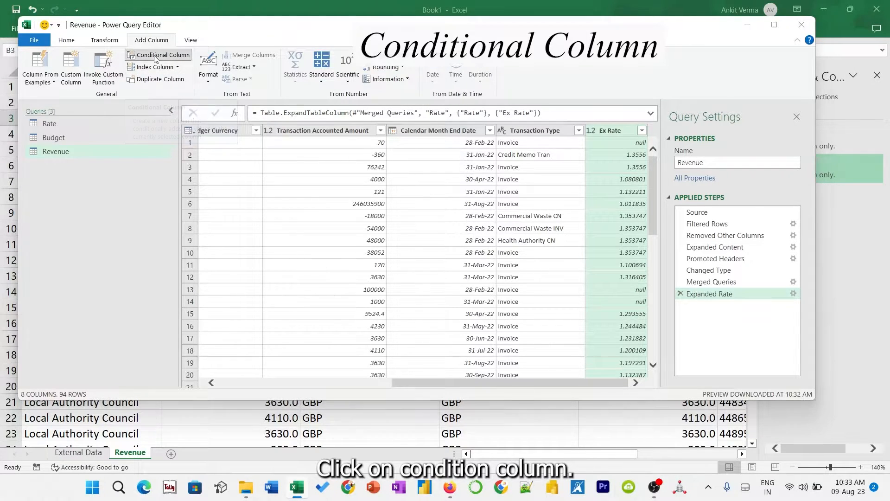
type("G")
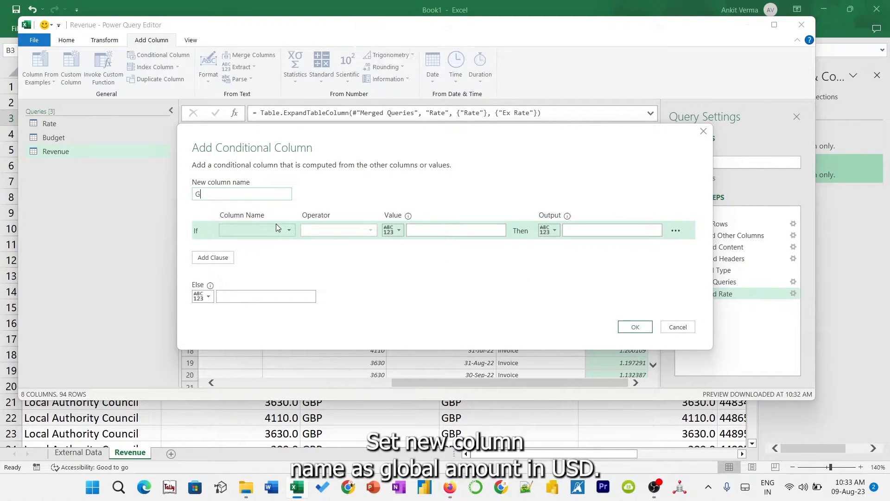
type("lobal Amount (USD)")
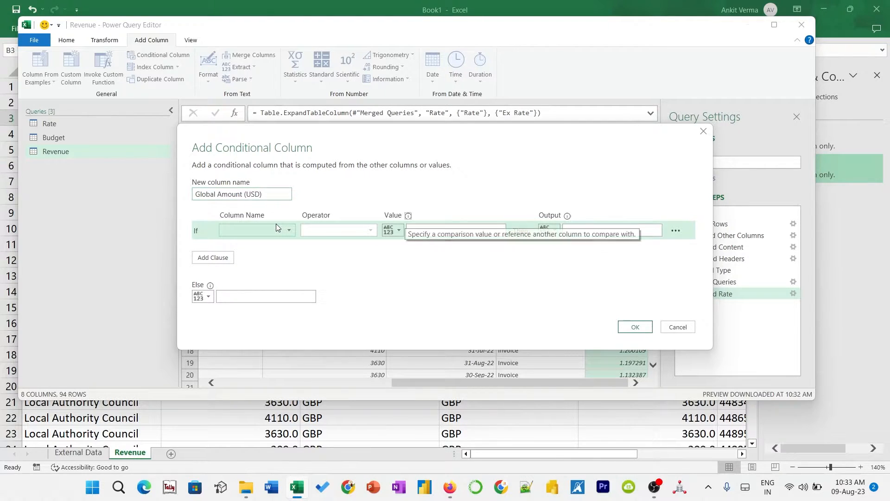
- Set the condition so that when Document Currency equals USD, the output is the Transaction Entered Amount column
left_click(284, 234)
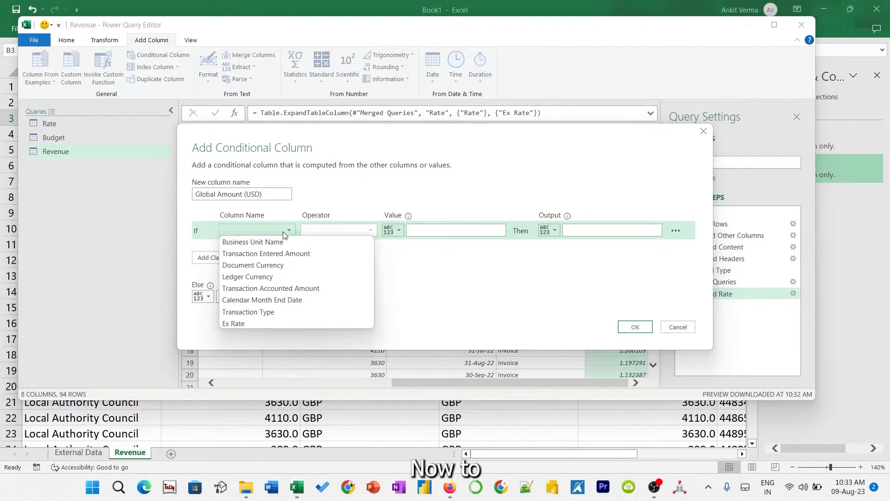
left_click(278, 267)
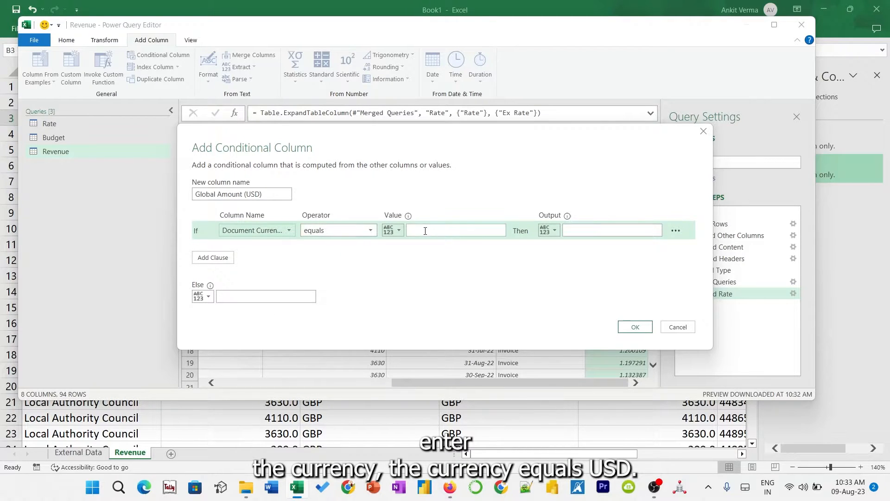
type("USD")
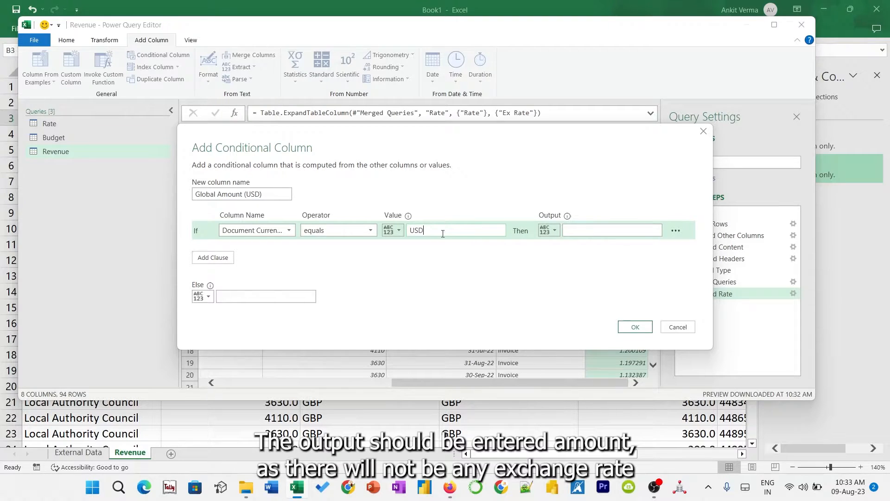
left_click(572, 232)
left_click(555, 232)
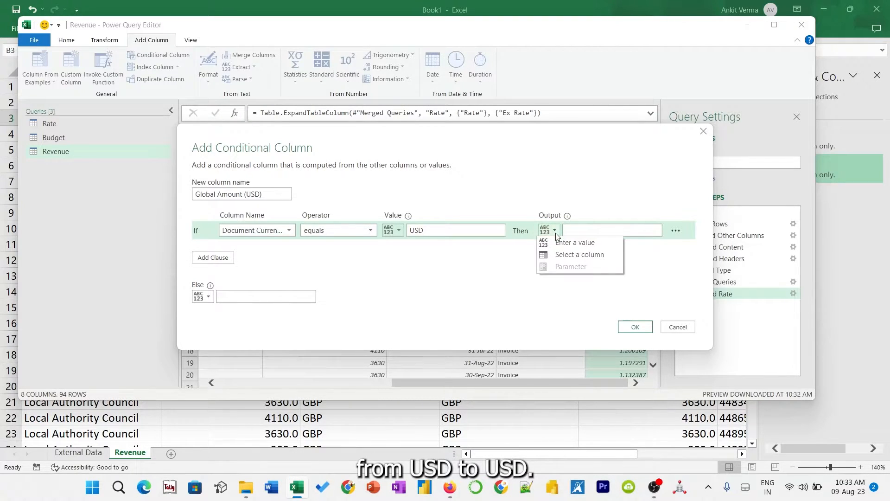
left_click(572, 254)
left_click(586, 232)
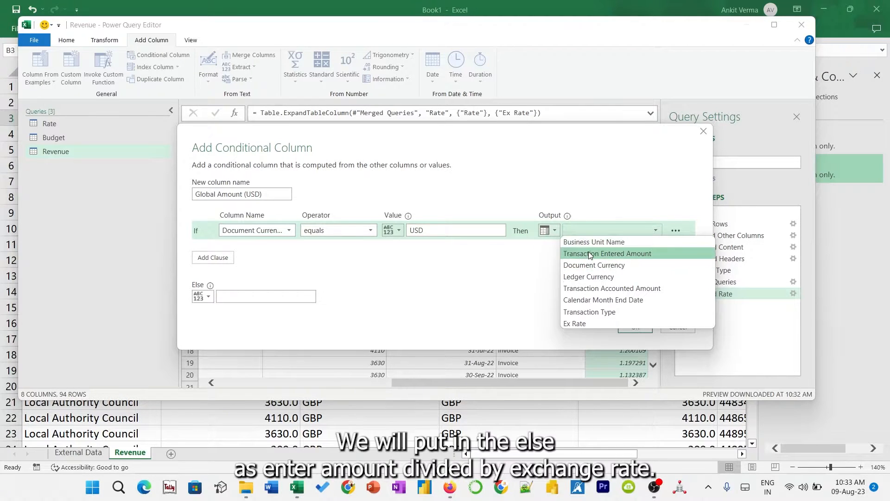
left_click(588, 255)
- Use the Ex Rate column as the Else output and create the conditional column
left_click(208, 297)
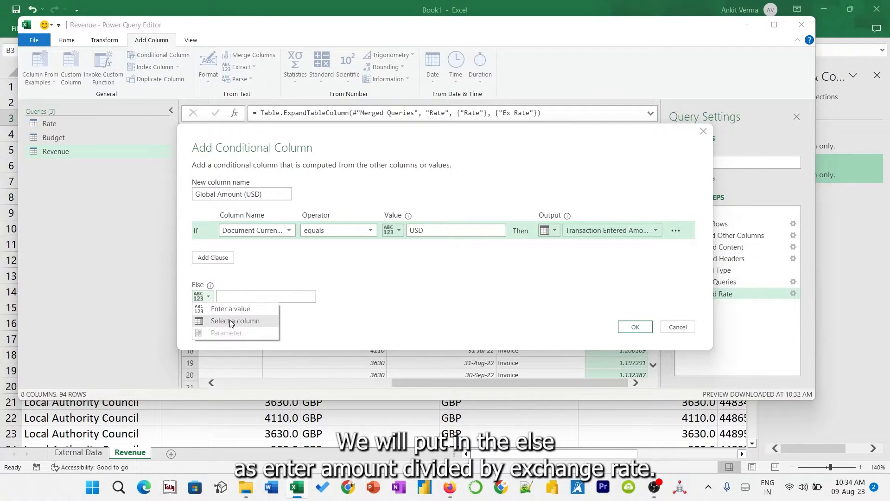
left_click(229, 320)
left_click(263, 299)
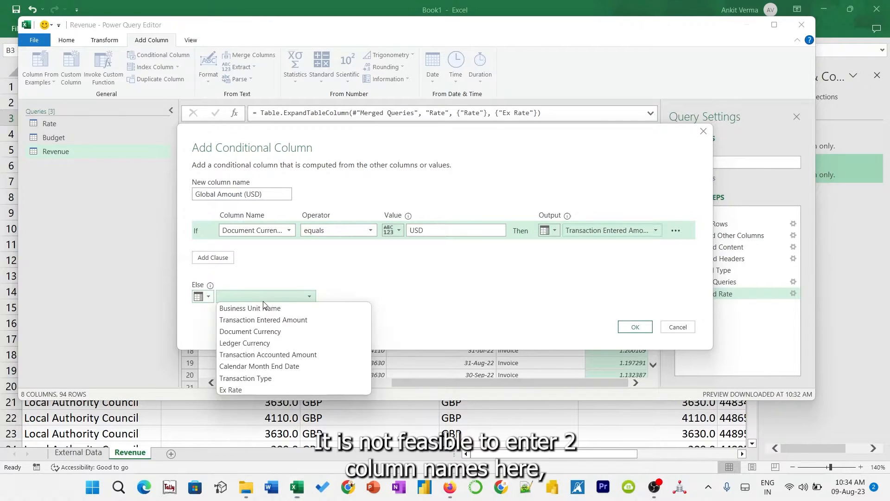
left_click(266, 388)
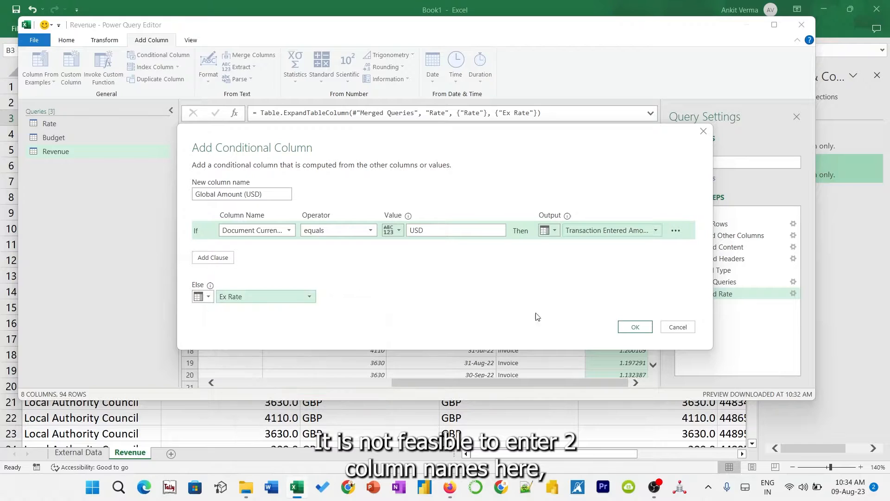
left_click(634, 327)
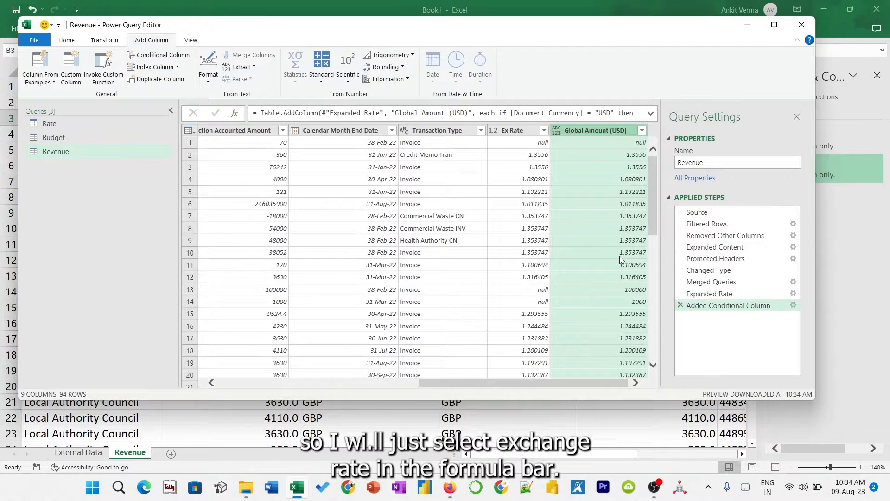
- Edit the conditional column's formula so the else branch returns [Transaction Entered Amount]/[Ex Rate]
left_click(651, 114)
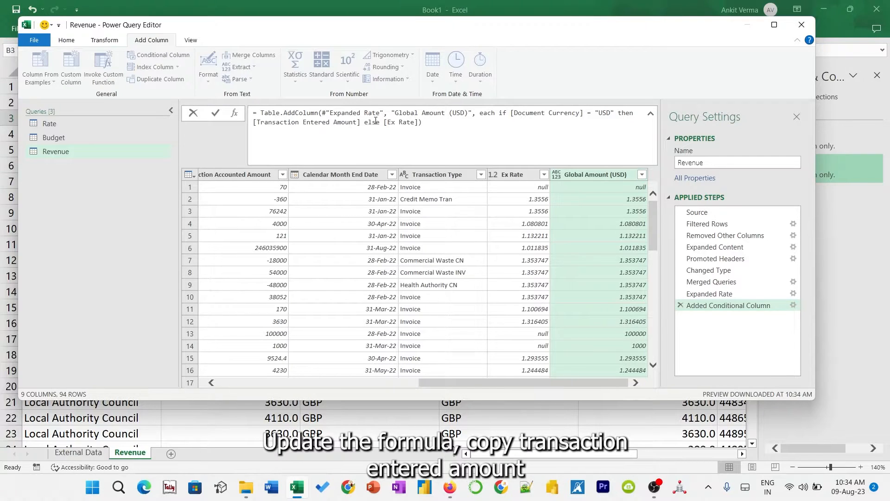
left_click_drag(361, 123, 255, 129)
key("ctrl+c")
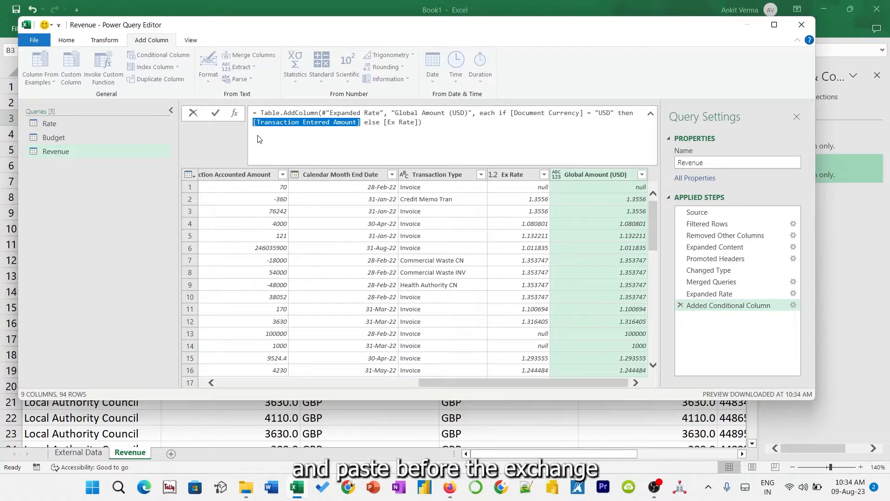
left_click(385, 122)
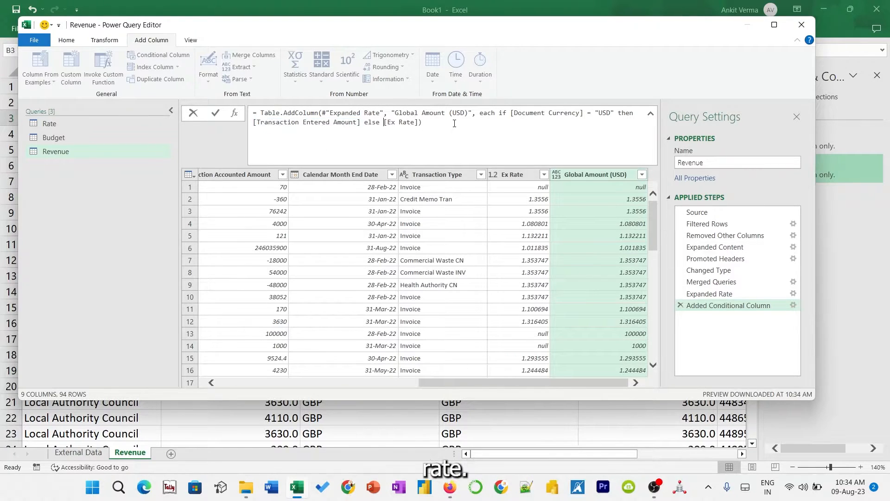
key("ctrl+v")
type("/")
left_click(216, 113)
- Check the converted amounts against the entered amounts and change the Global Amount (USD) column's data type to decimal number
left_click_drag(485, 387, 332, 397)
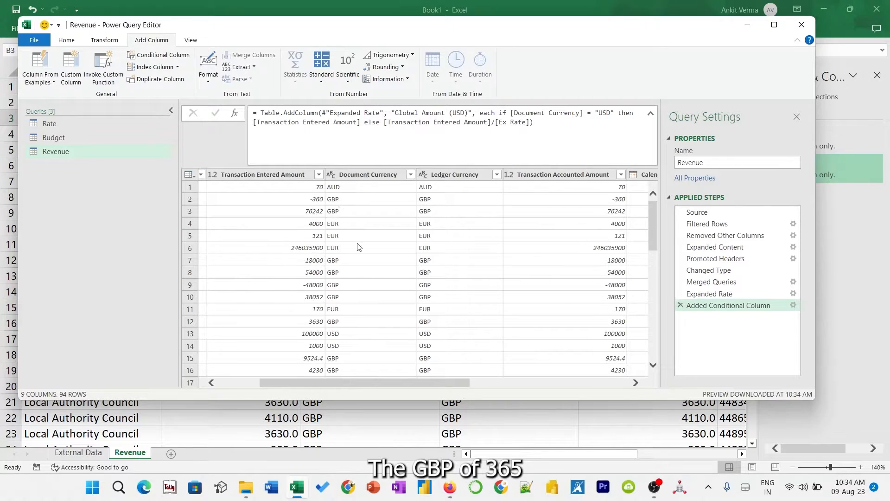
left_click_drag(403, 383, 575, 393)
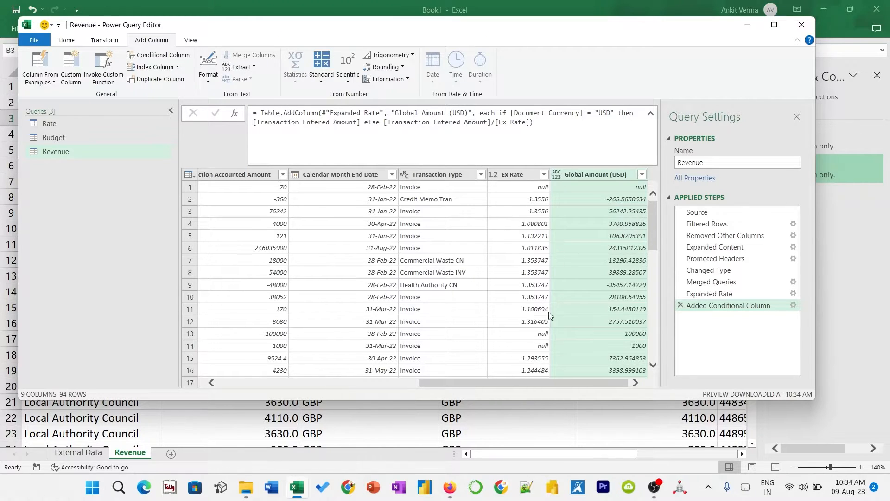
mouse_move(535, 382)
left_mouse_down()
mouse_move(413, 392)
mouse_move(542, 384)
left_mouse_up()
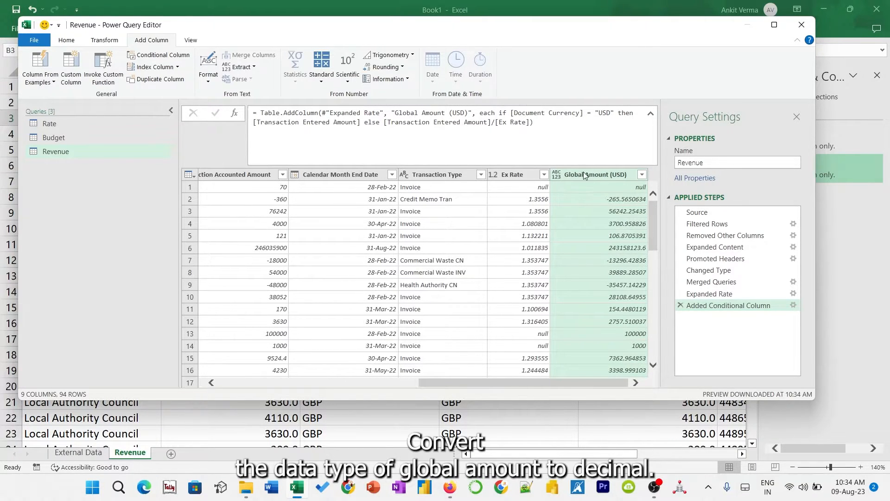
left_click(557, 178)
left_click(566, 186)
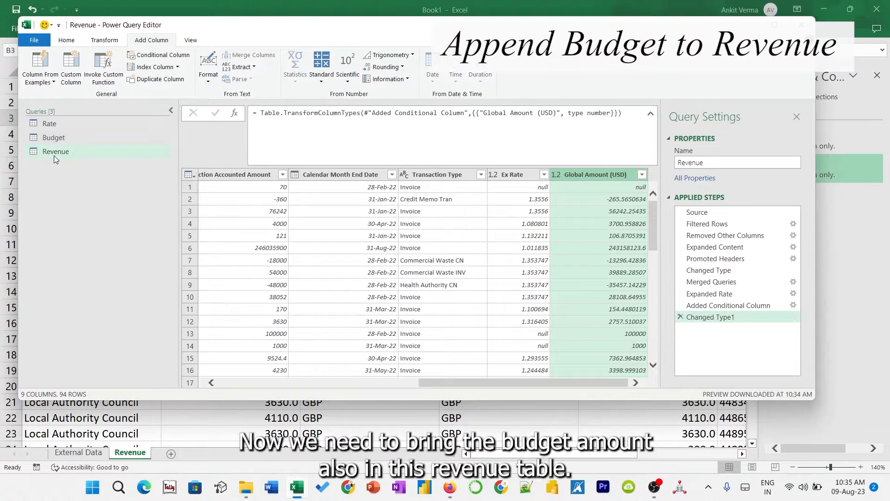
- Compare the column names with the Budget query and rename Business Unit Name to Business Unit in the Revenue query
left_click_drag(488, 385, 345, 388)
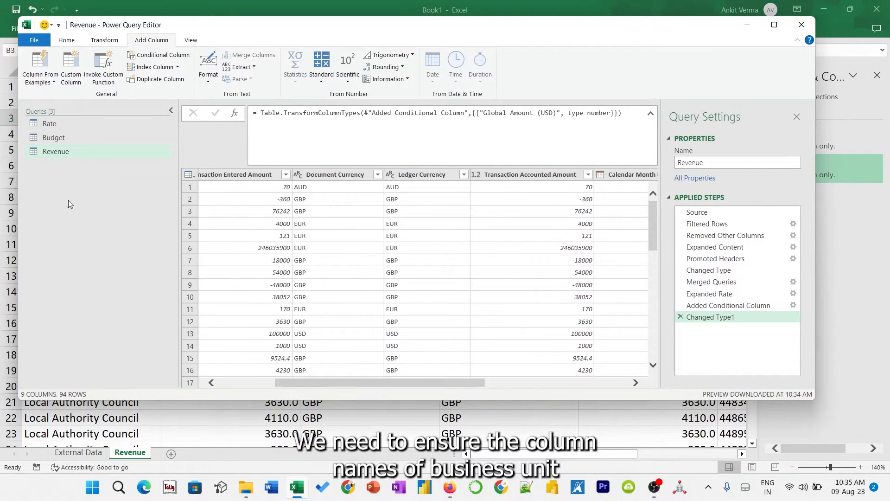
left_click(54, 139)
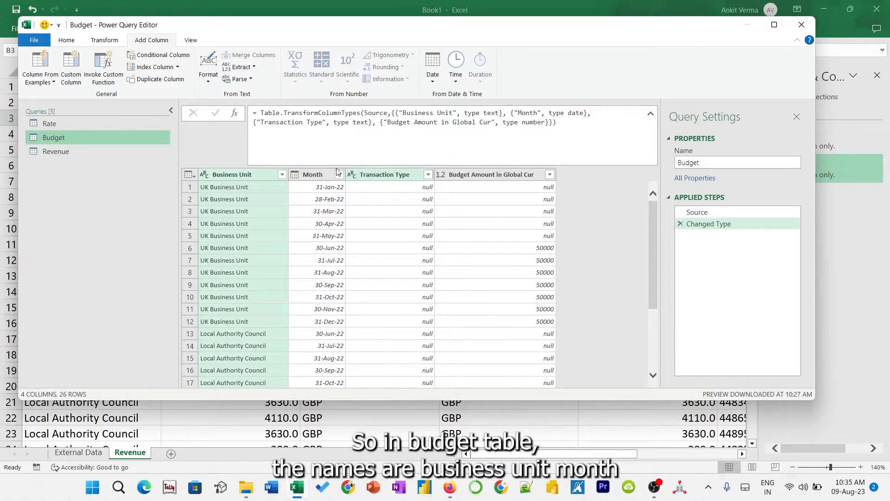
left_click(74, 152)
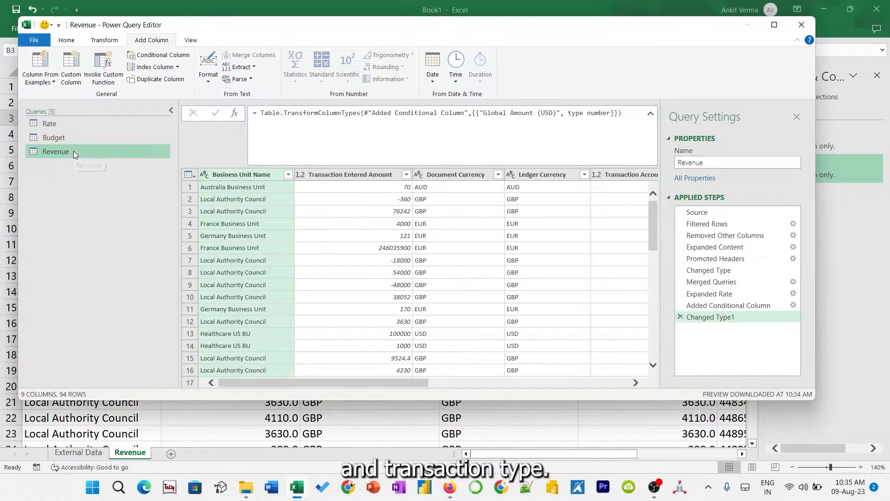
double_click(247, 174)
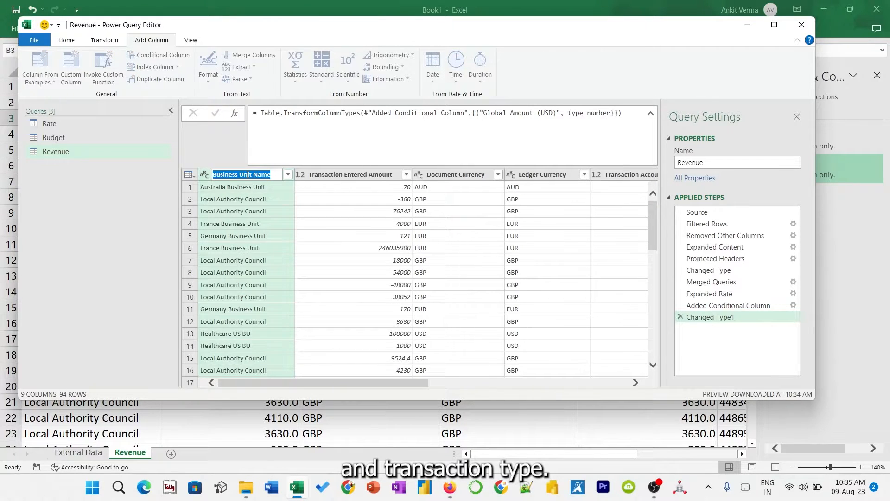
left_click(279, 173)
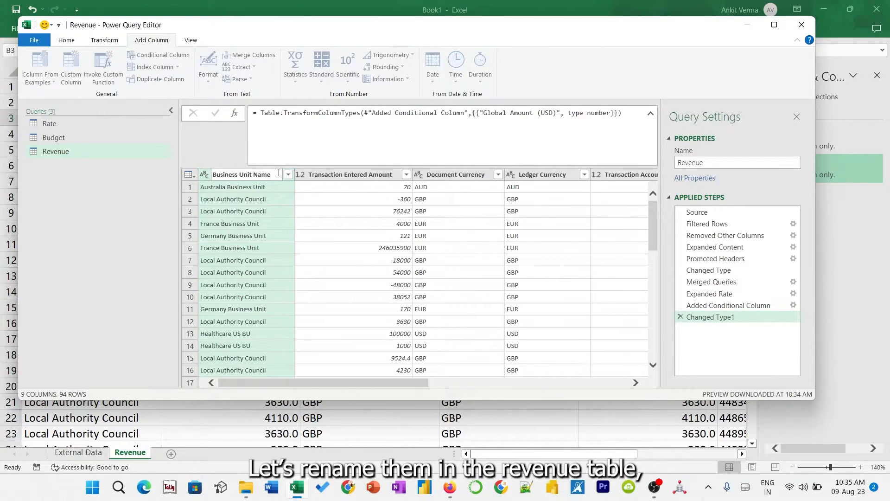
key("BackSpace")
key("BackSpace")
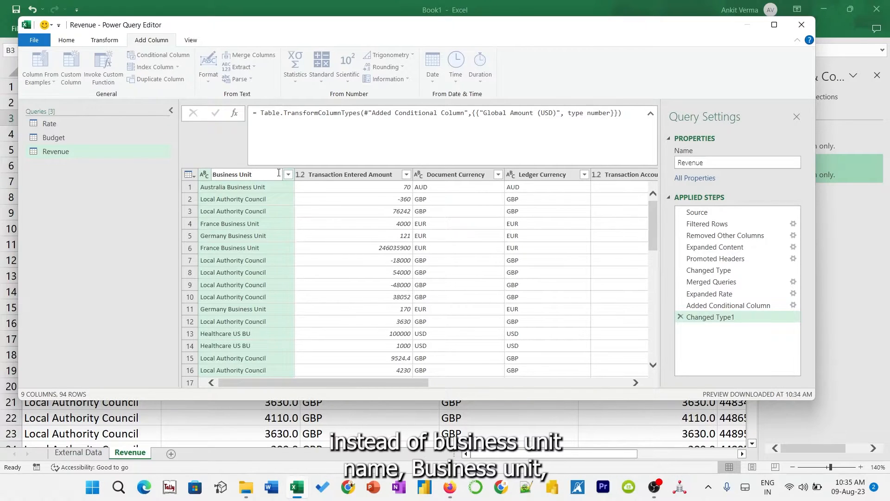
key("Return")
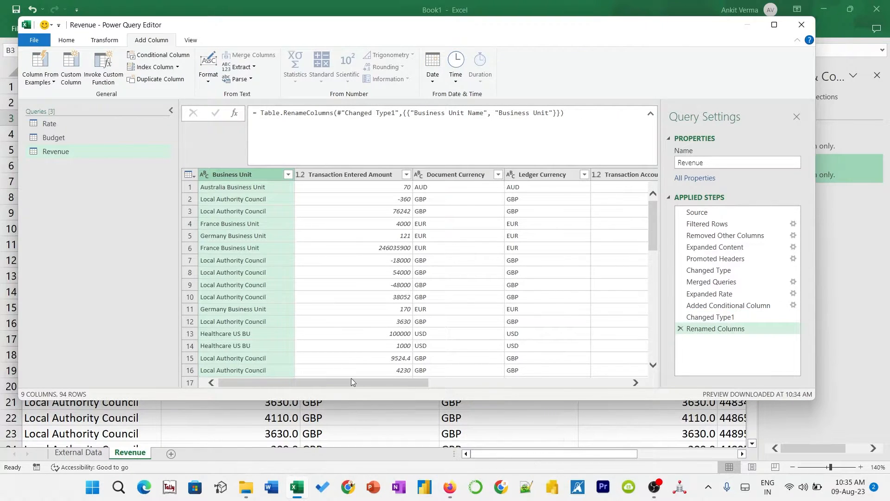
- Rename the Calendar Month End Date column to Month in the Revenue query
left_click_drag(353, 383, 474, 388)
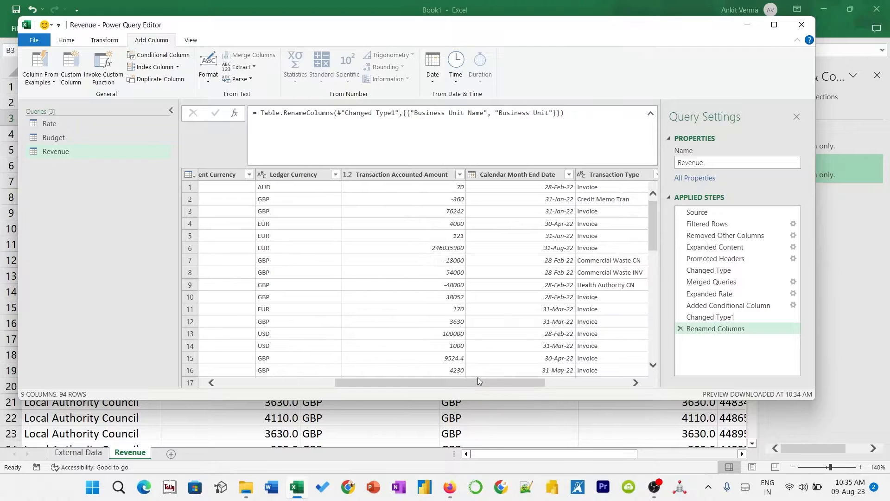
double_click(519, 174)
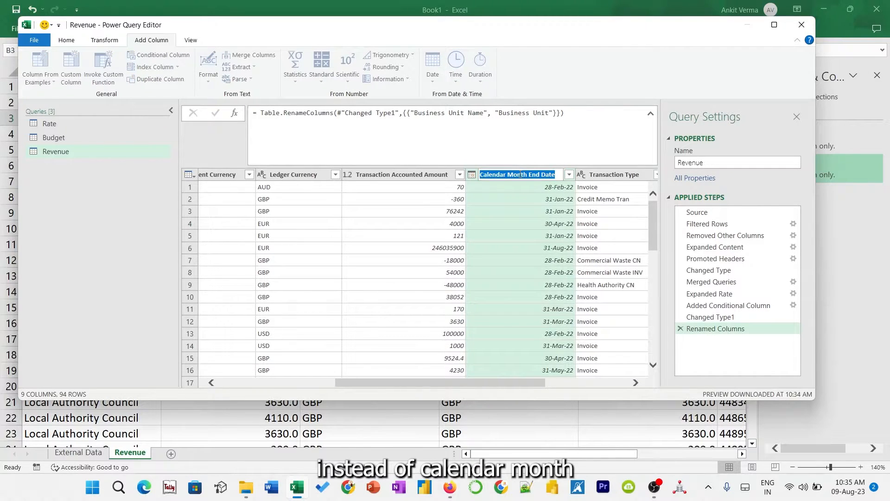
type("Month")
key("Return")
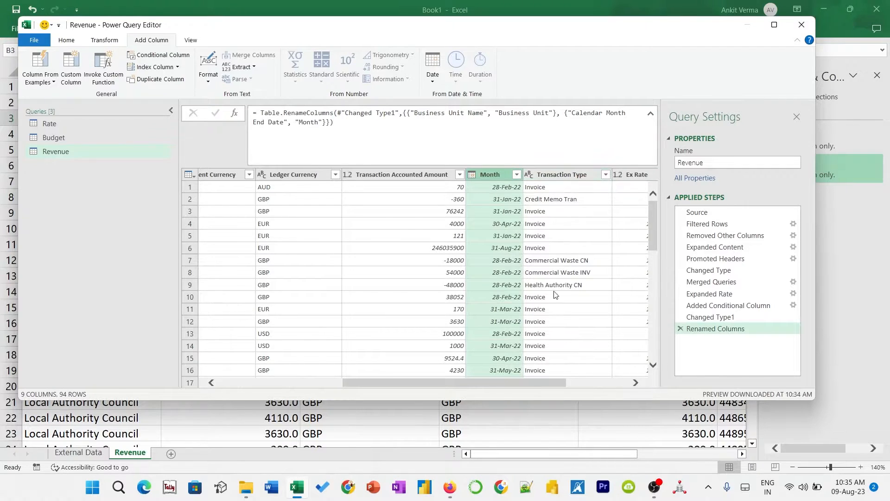
- Append the Budget table to the Revenue query as a two-table append
mouse_move(451, 385)
left_mouse_down()
mouse_move(504, 387)
mouse_move(449, 387)
left_mouse_up()
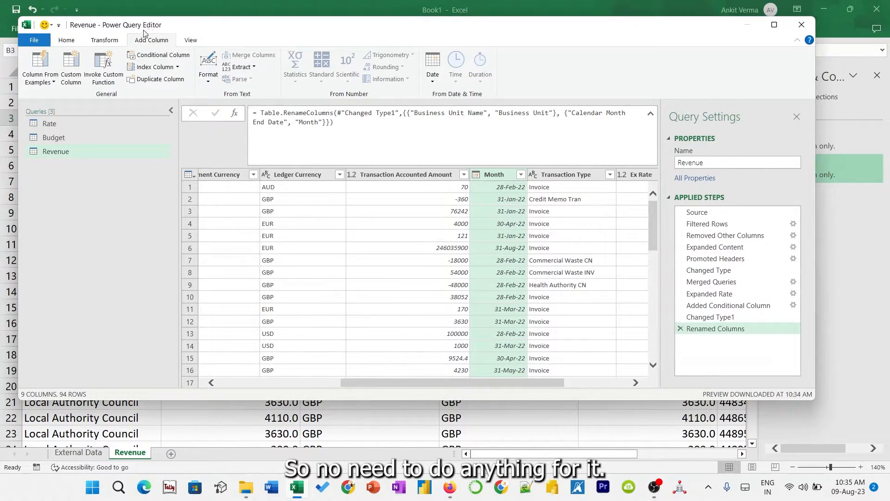
left_click(74, 42)
left_click(483, 67)
left_click(464, 80)
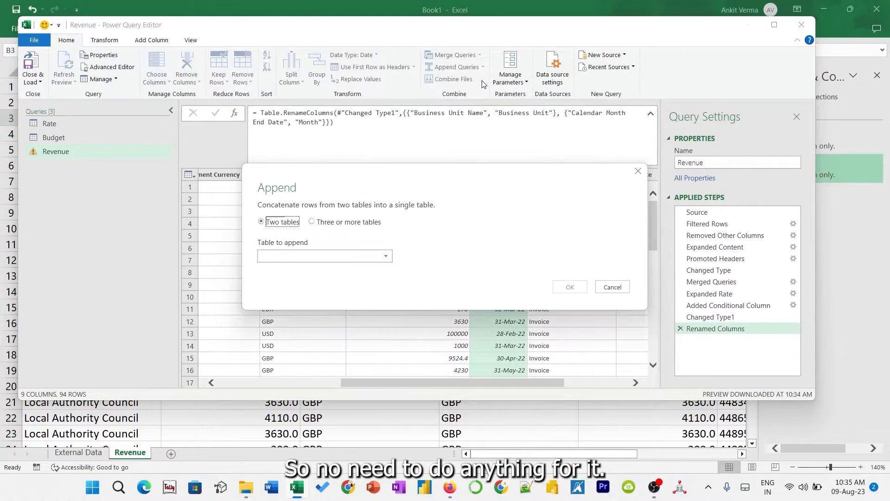
left_click(371, 263)
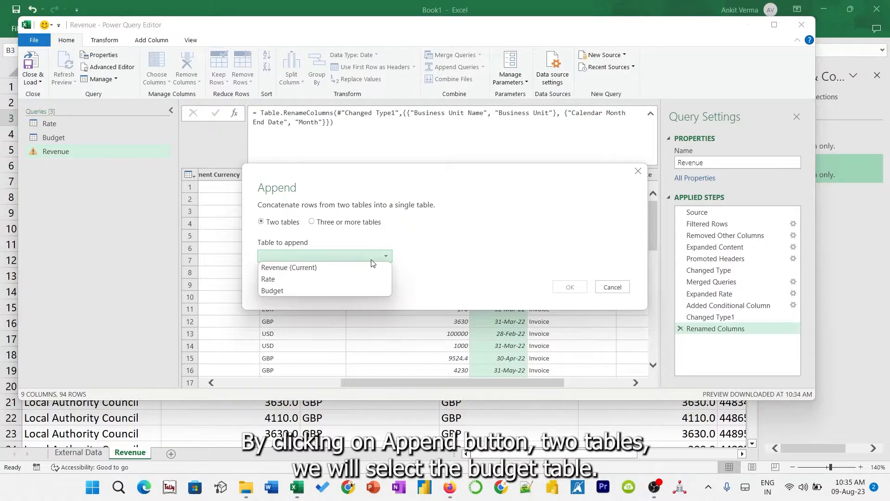
left_click(356, 290)
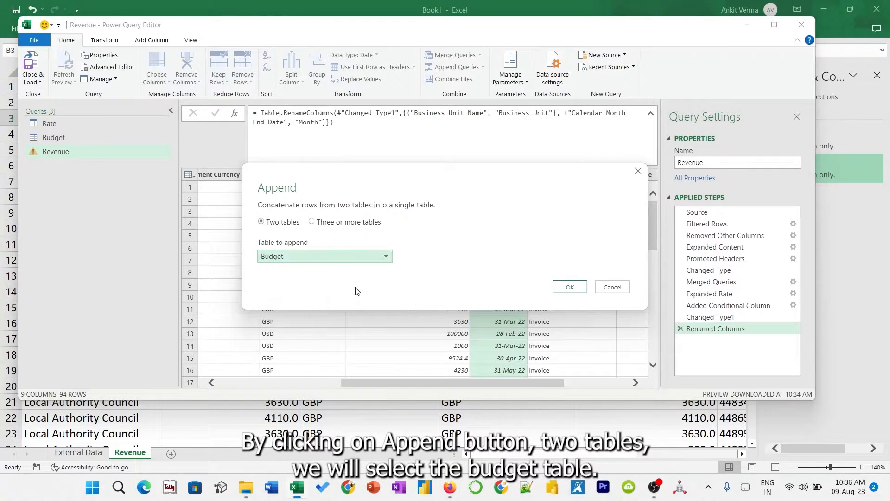
left_click(565, 288)
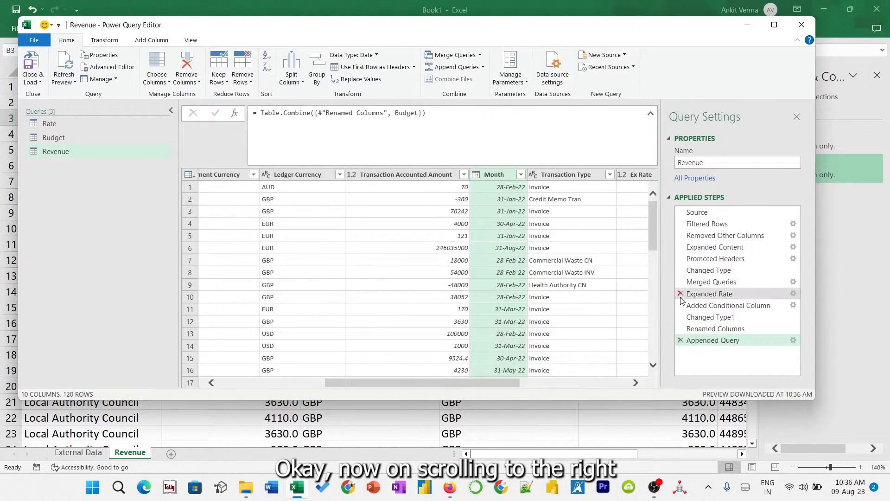
- Review the appended rows and remove the Transaction Entered Amount, Document Currency, Ledger Currency, Transaction Accounted Amount and Ex Rate columns
scroll(603, 331, "down", 1)
left_click_drag(469, 383, 578, 382)
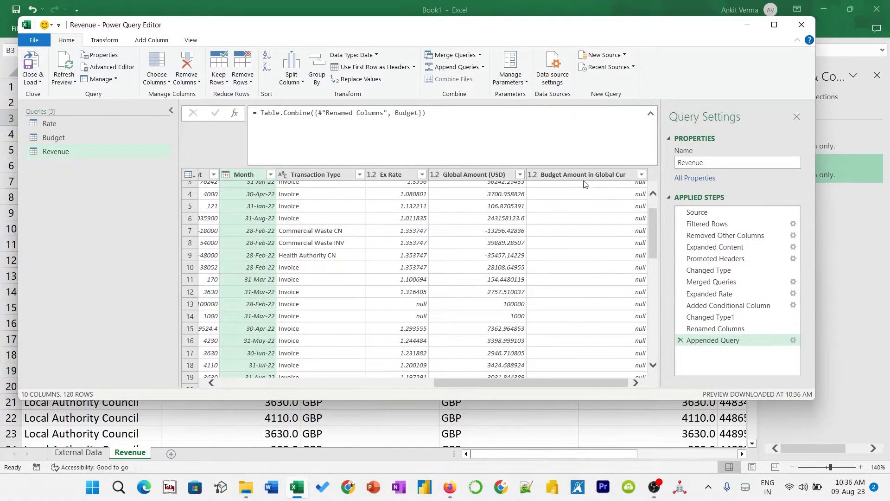
left_click_drag(652, 236, 657, 377)
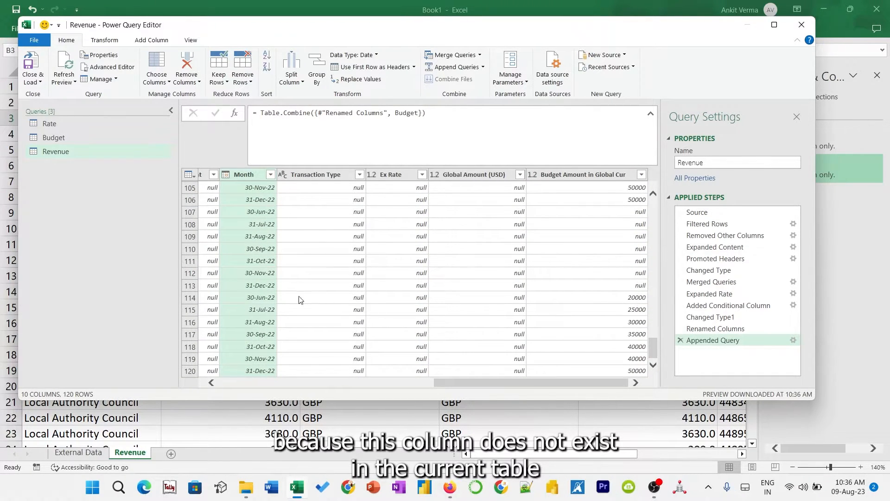
left_click_drag(478, 381, 260, 406)
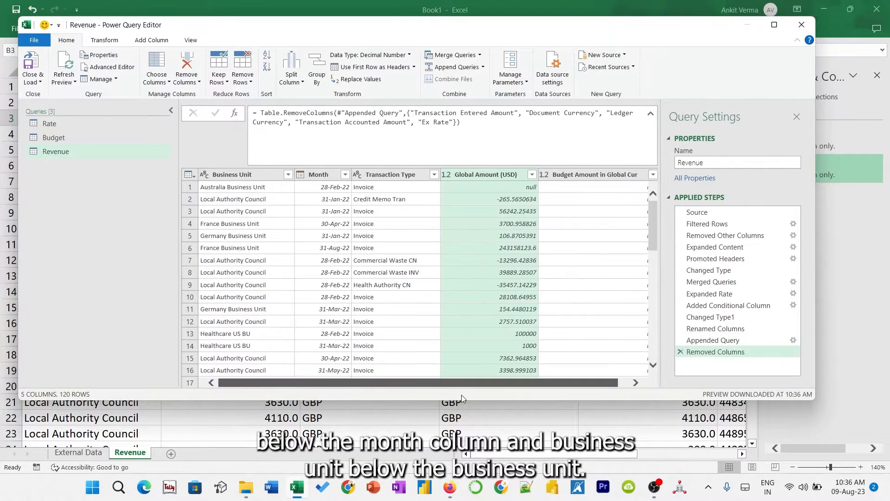
- Load the Revenue query as a connection only and add its data to the Data Model
left_click(40, 82)
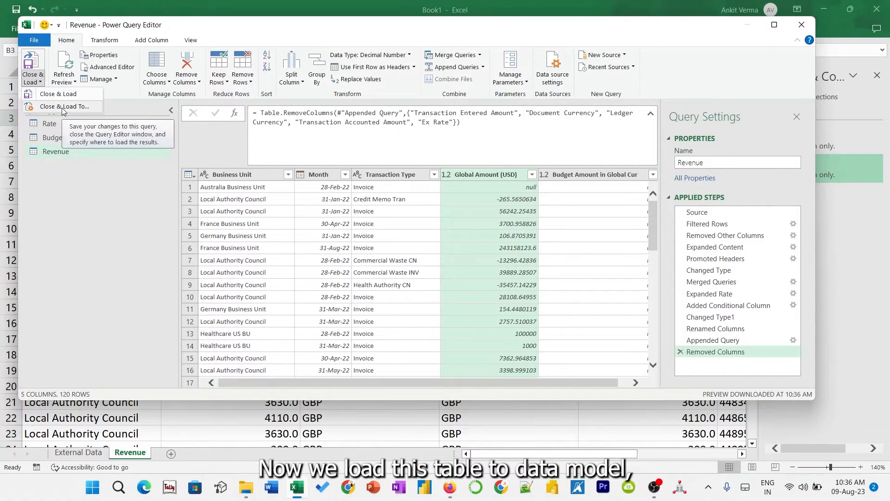
left_click(62, 107)
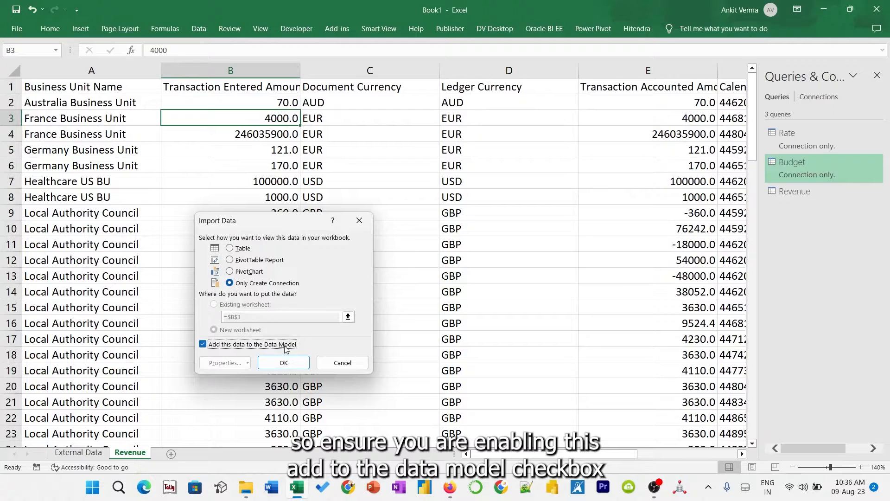
left_click(284, 364)
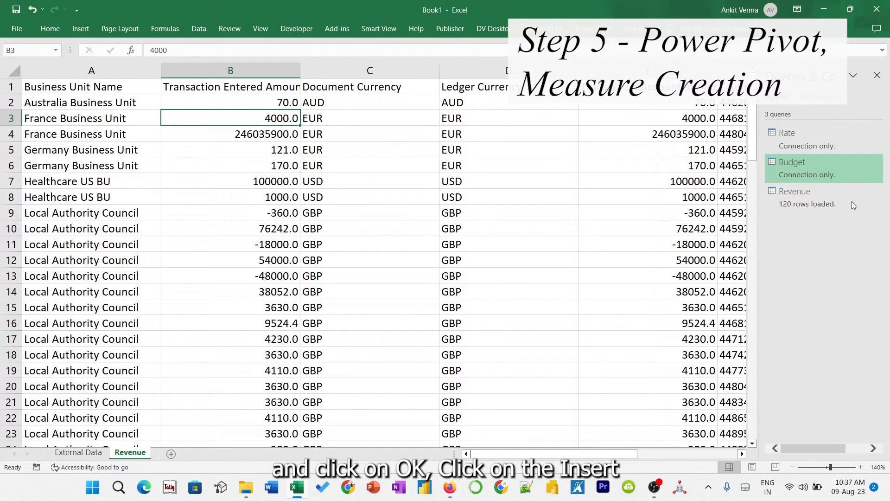
- Insert a PivotTable from the Data Model on a new worksheet
left_click(80, 29)
left_click(23, 72)
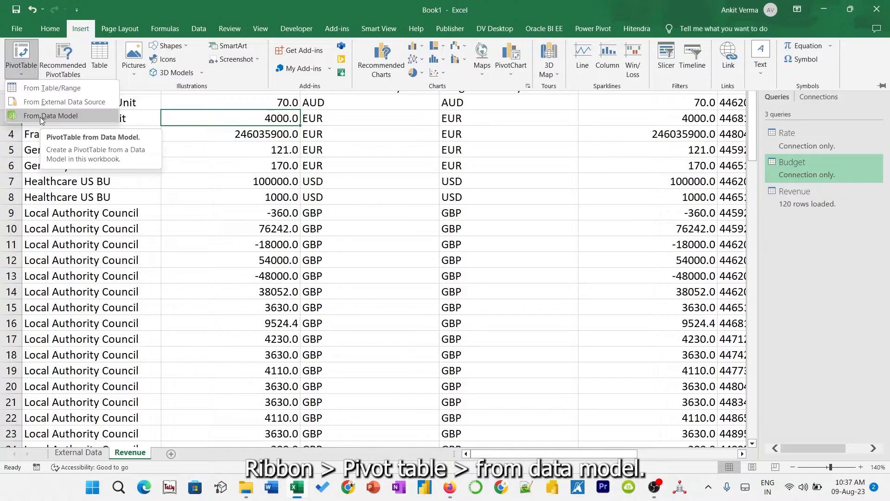
left_click(40, 117)
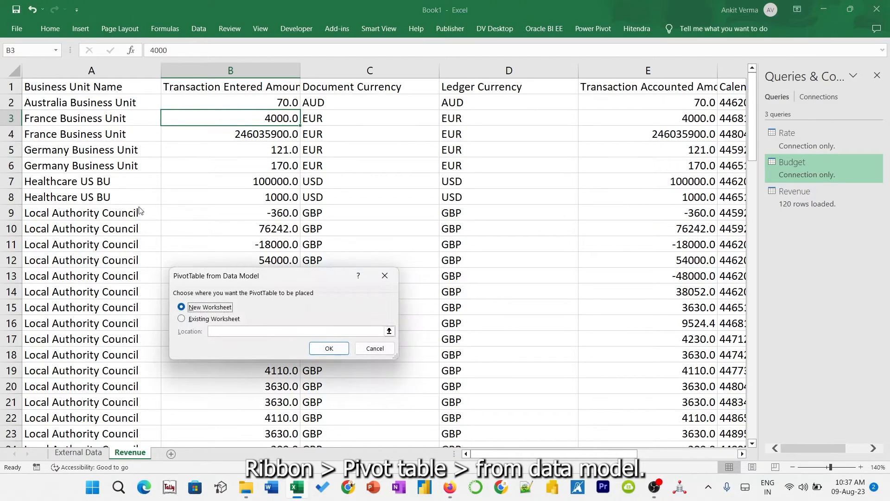
left_click(329, 348)
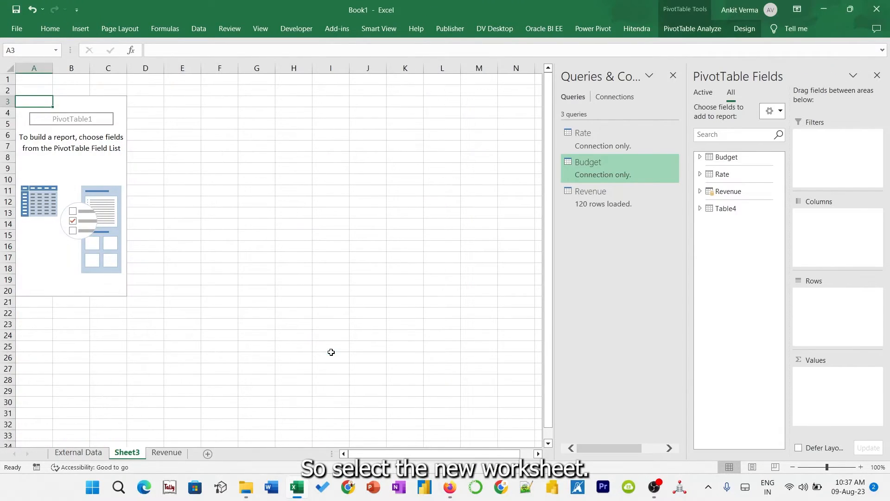
- Close the queries list and add Business Unit from the Revenue table to the PivotTable rows
left_click(673, 76)
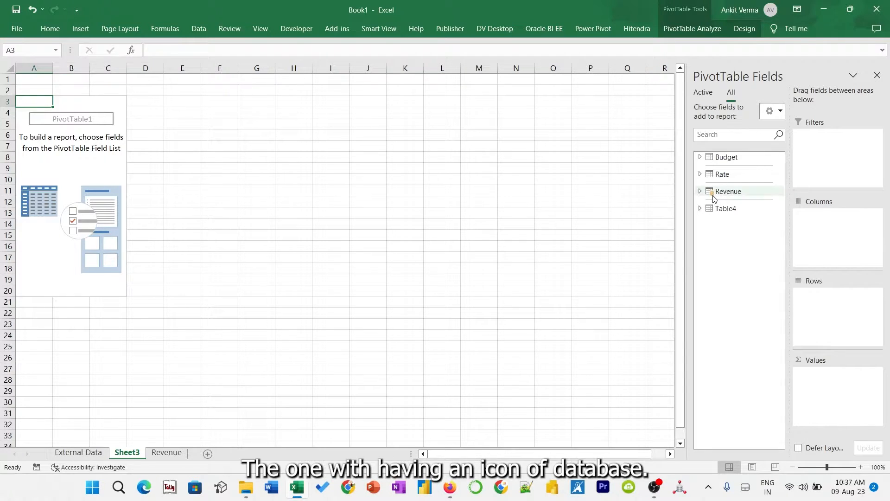
left_click(701, 192)
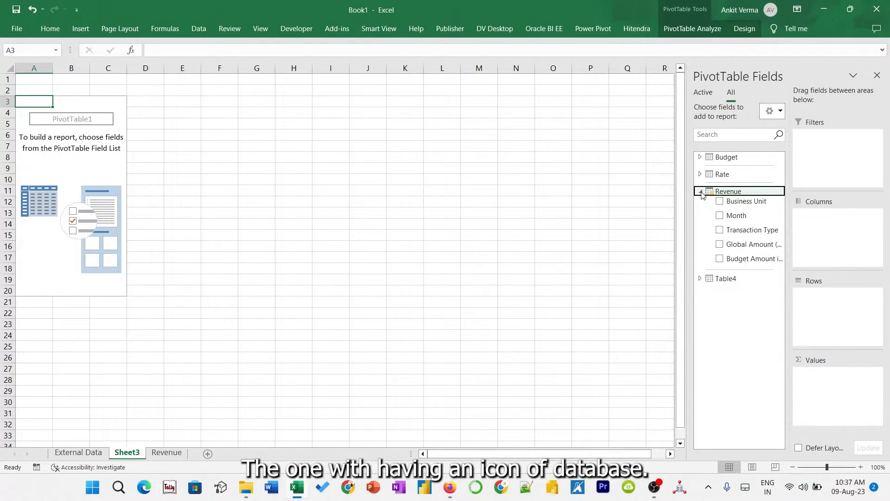
left_click(720, 202)
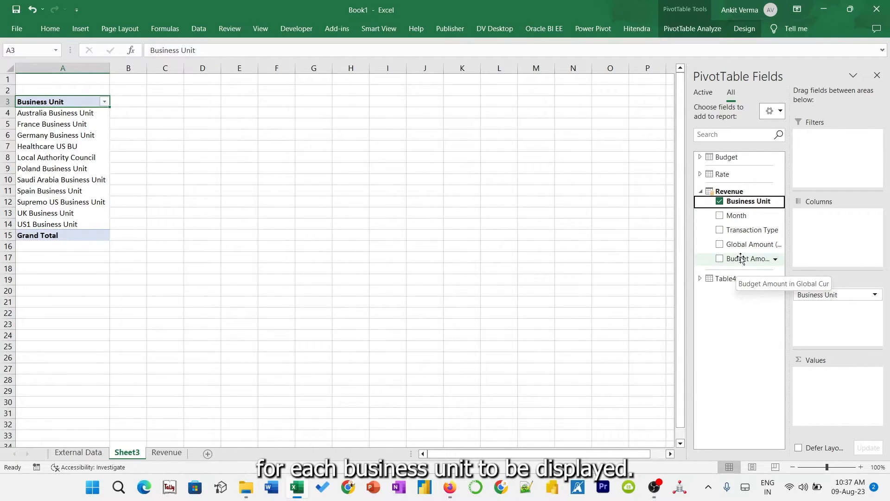
- Start a new Power Pivot measure in the Revenue table and name it Total Actual Amount
left_click(593, 29)
left_click(60, 64)
left_click(68, 86)
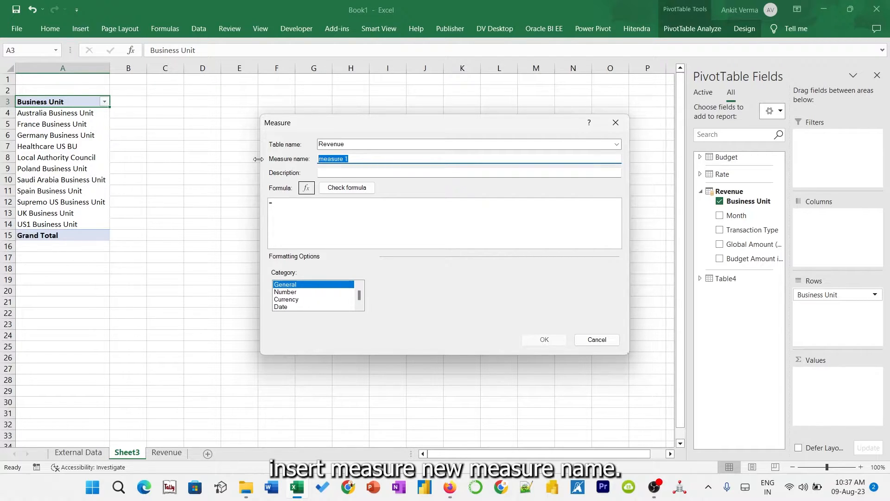
type("Total Actual Amount")
- Define the Total Actual Amount formula as =SUM(Revenue[Global Amount (USD)])
left_click(331, 202)
type("SUM(")
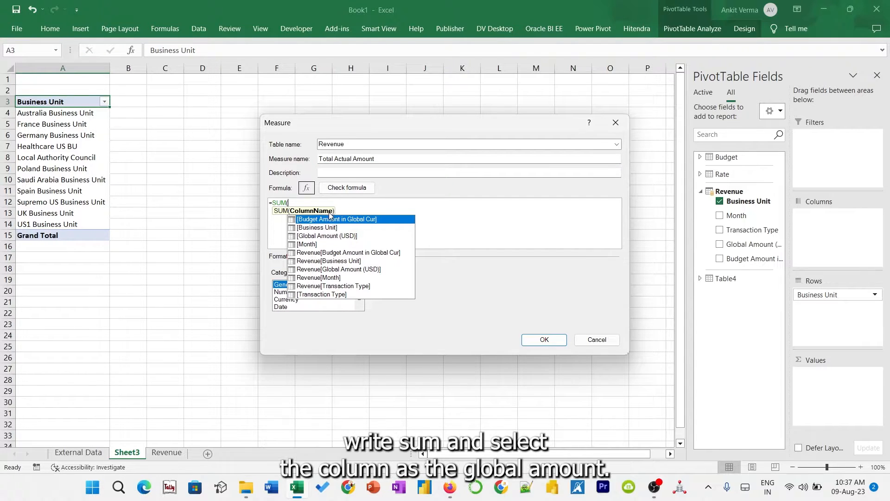
key("Down")
key("Down")
key("Down")
key("Down")
key("Down")
key("Down")
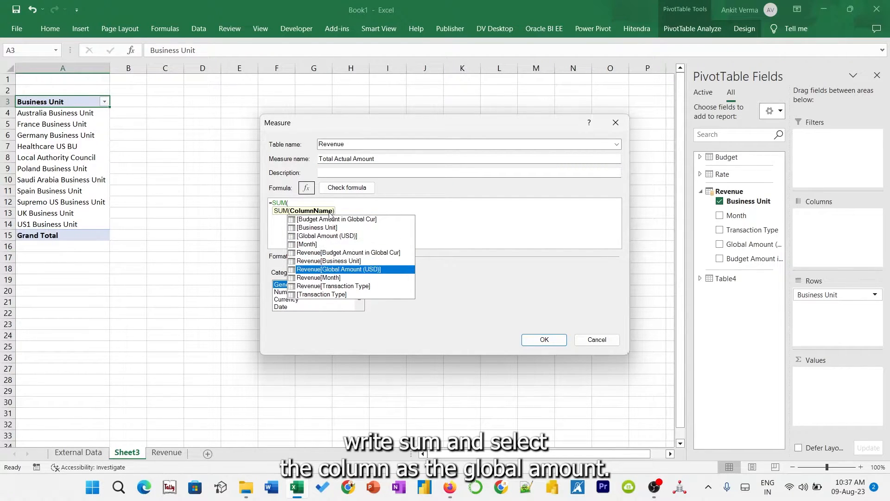
key("Tab")
type(")")
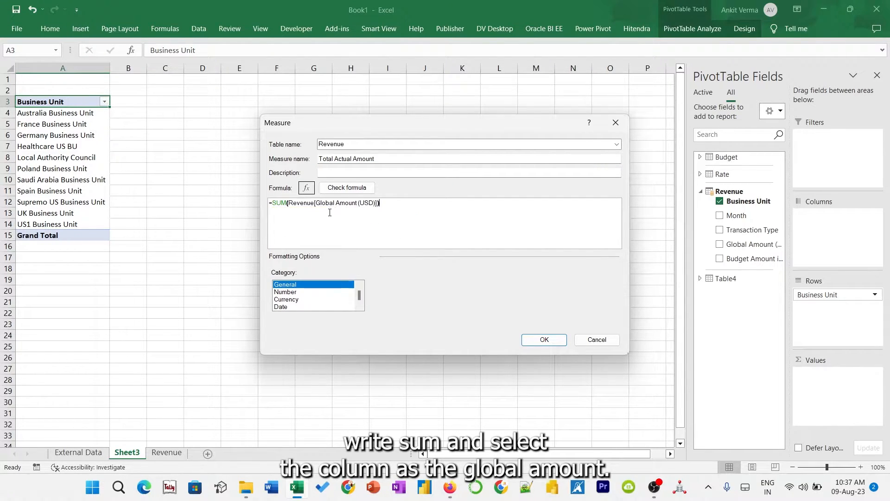
- Format the Total Actual Amount measure as a number with the 1000 separator and create it
left_click(304, 292)
left_click(402, 315)
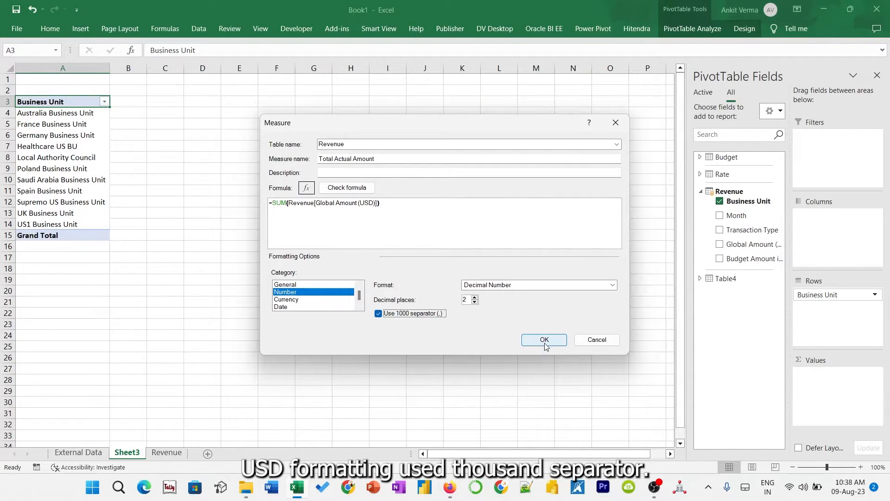
left_click(544, 340)
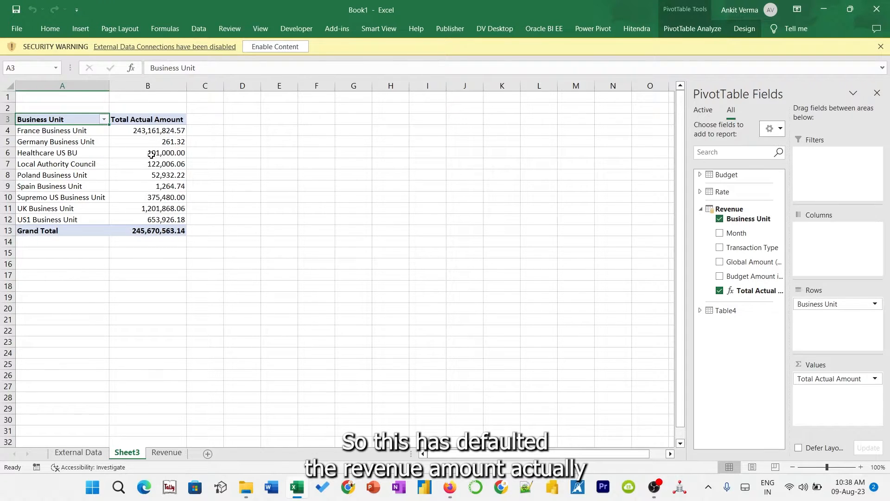
- Start another new measure in the Revenue table and name it Total Budget Amount
left_click(593, 28)
left_click(57, 71)
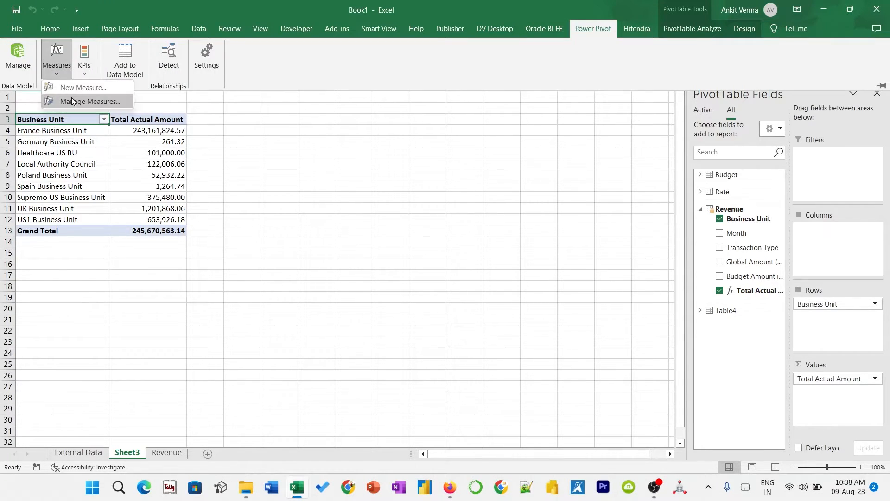
left_click(75, 90)
left_click_drag(354, 160, 272, 164)
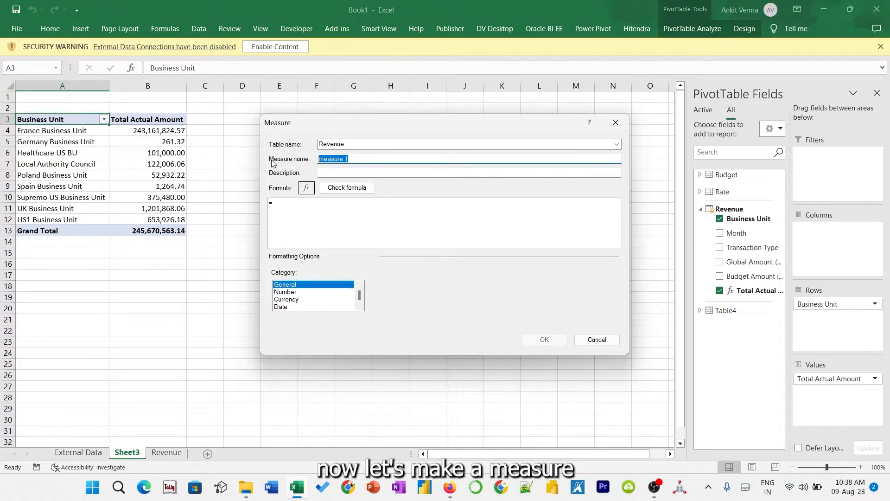
type("Total Budget Amount")
- Define the Total Budget Amount formula as =SUM(Revenue[Budget Amount in Global Cur])
left_click(306, 209)
type("SUM(re")
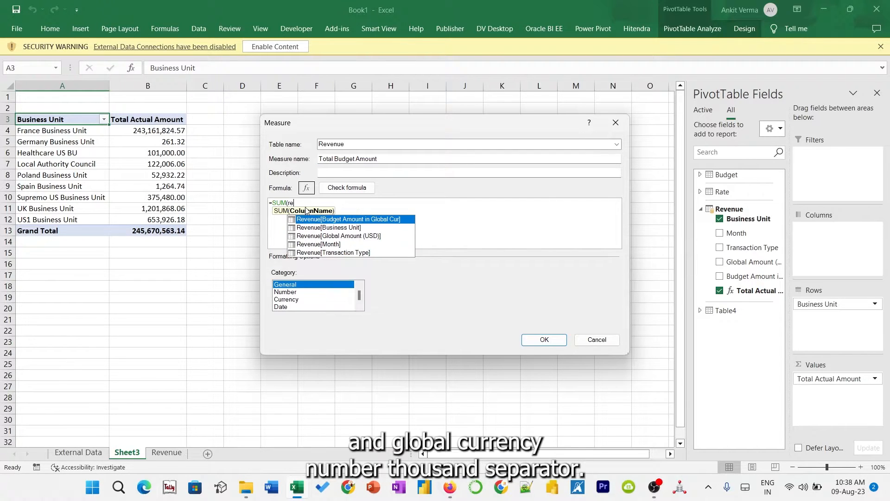
key("Tab")
type(")")
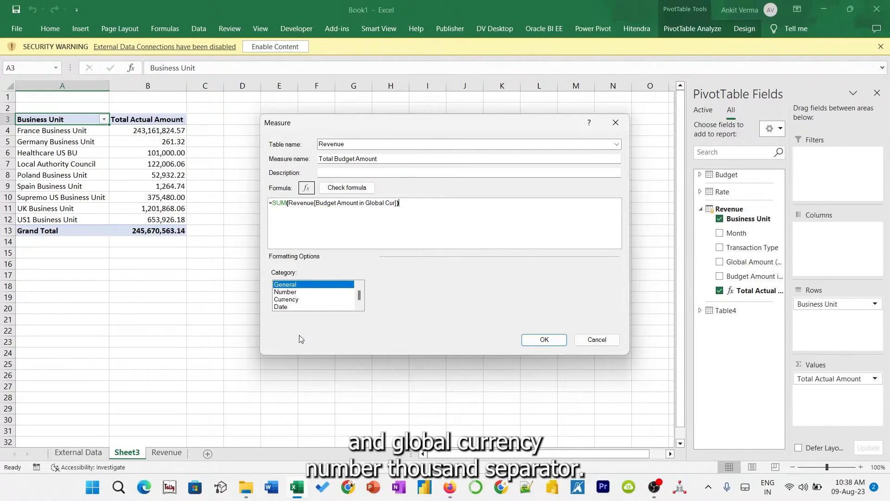
- Format the Total Budget Amount measure as a number with the 1000 separator and create it
left_click(303, 292)
left_click(377, 312)
left_click(543, 339)
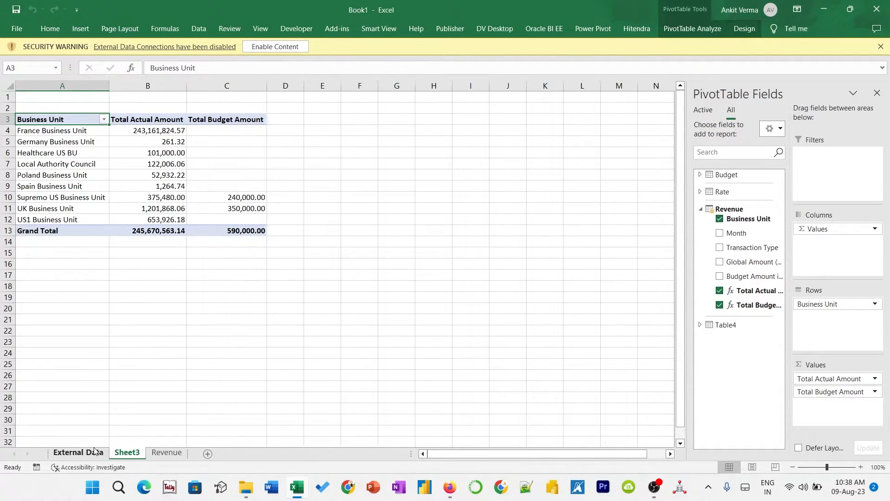
- Check the sum of the Supremo US Business Unit budget amounts in the External Data sheet's Budget Table
left_click(93, 453)
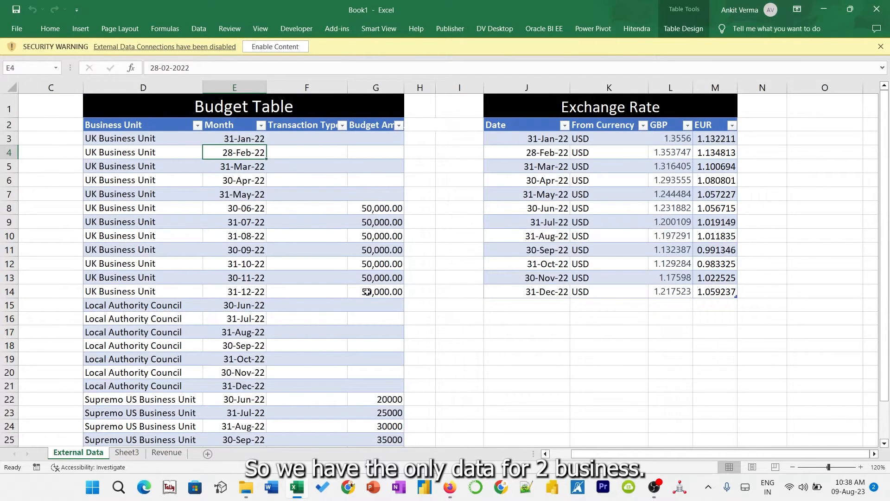
scroll(367, 292, "down", 2)
left_click_drag(380, 306, 386, 385)
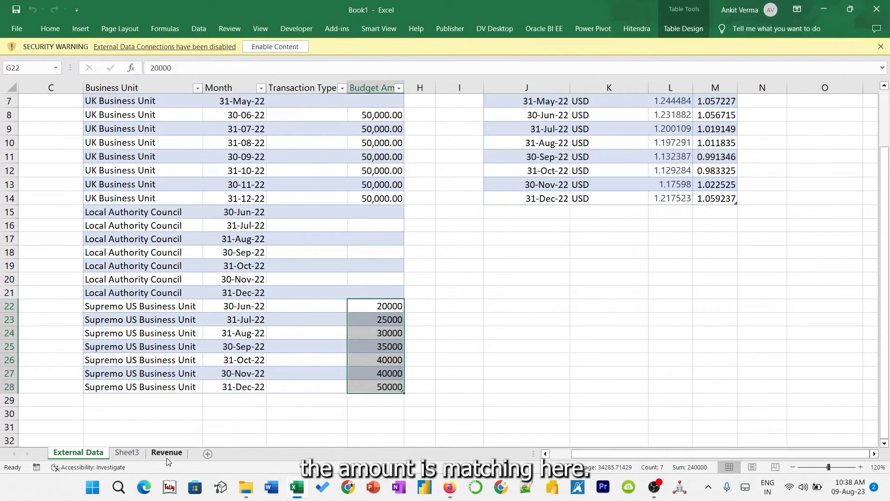
- Rename Sheet3, which holds the PivotTable, as Pivot
left_click(127, 454)
double_click(127, 453)
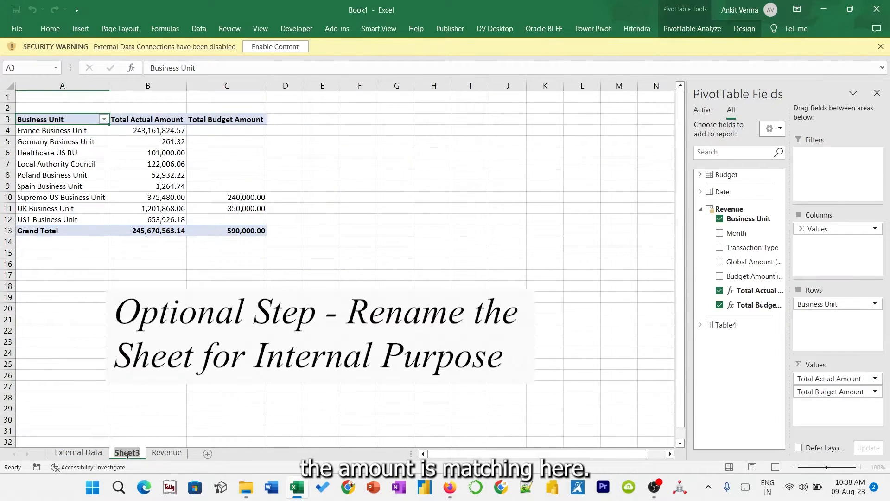
type("Pivot")
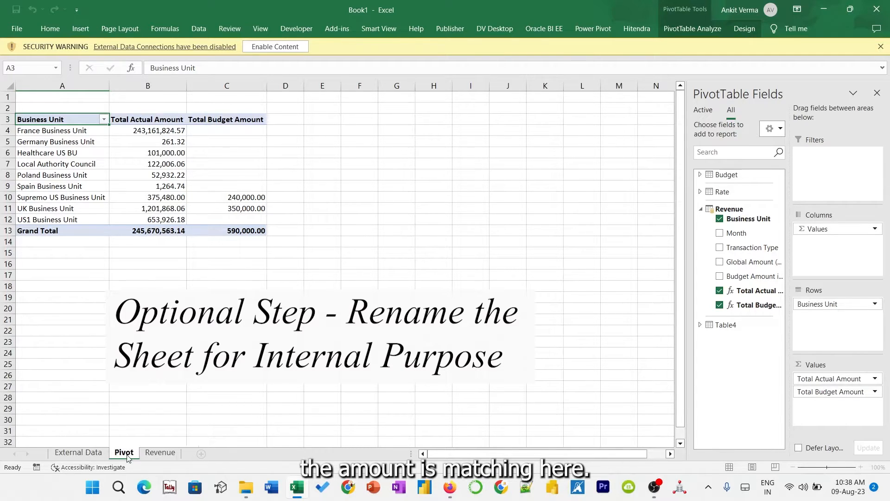
key("Return")
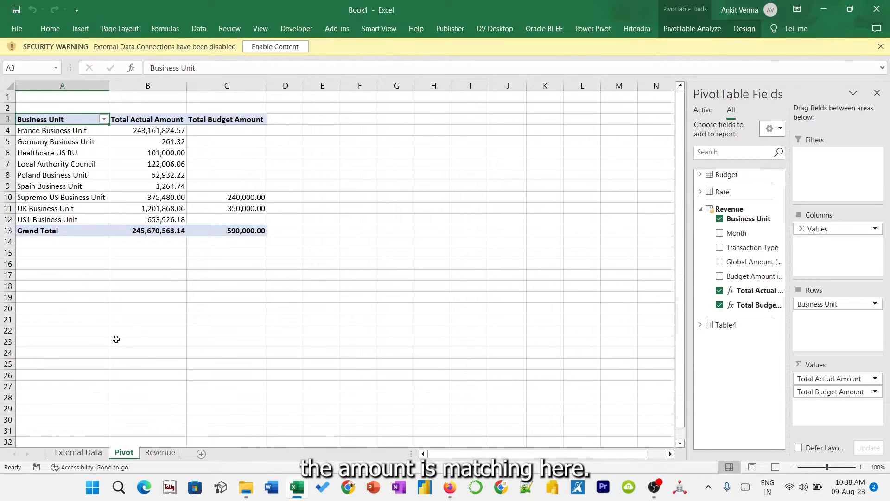
- Start a new measure for the PivotTable in the Revenue table and name it Variance
left_click(227, 152)
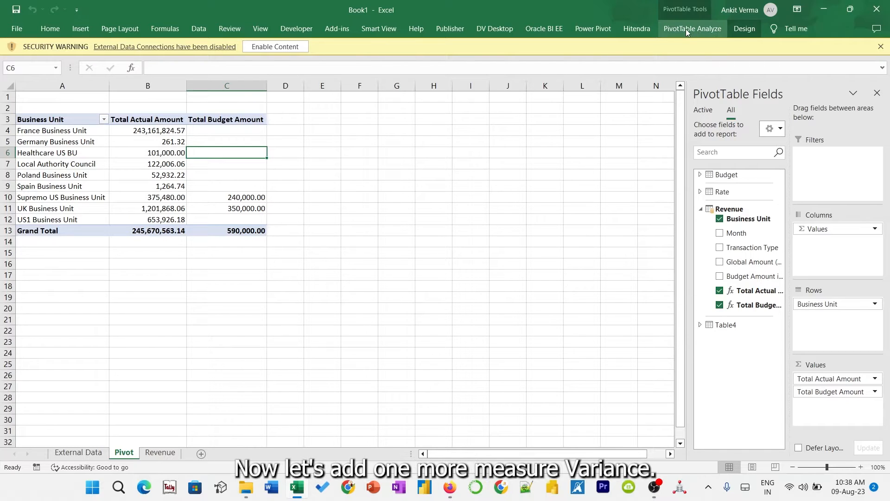
left_click(56, 63)
left_click(74, 86)
key("Tab")
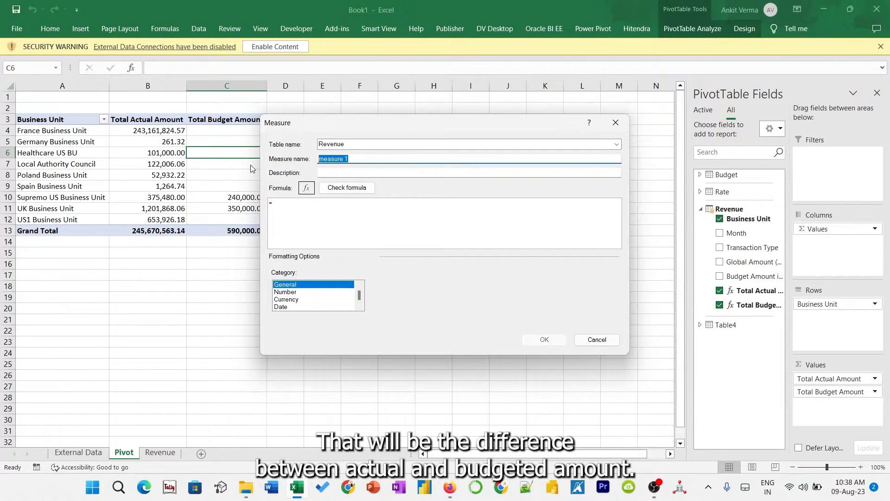
type("Variance")
- Define the Variance formula as =[Total Actual Amount]-[Total Budget Amount]
left_click(295, 204)
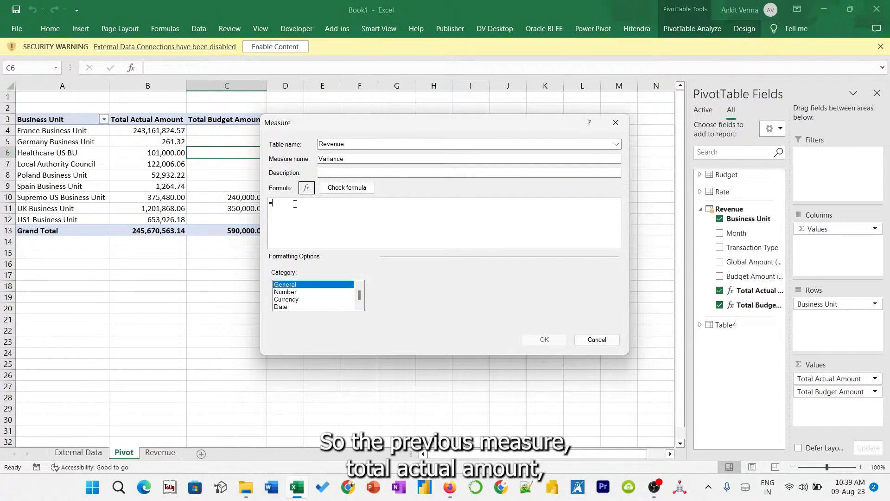
type("[")
key("Tab")
type("-[t")
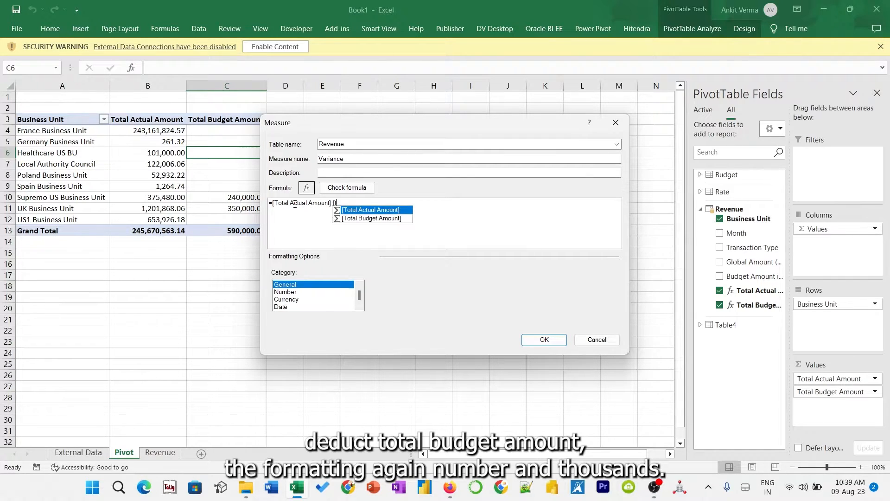
key("Down")
key("Tab")
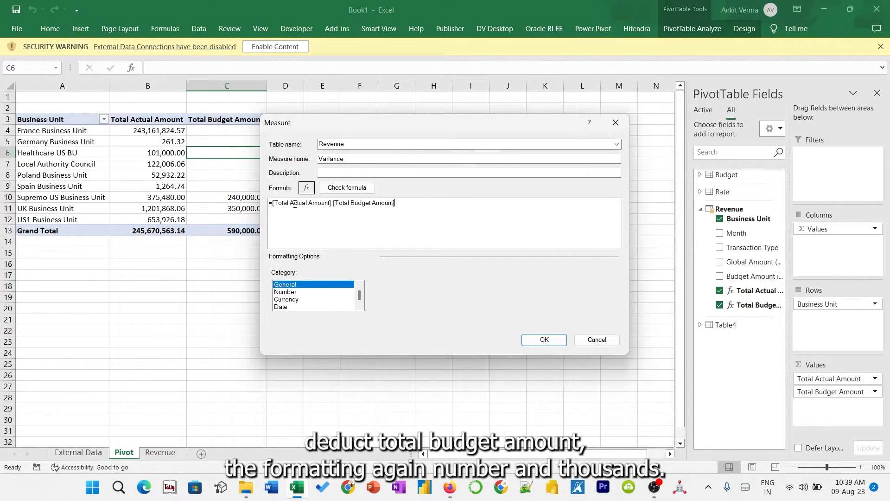
- Format the Variance measure as a number with the 1000 separator and create it
left_click(292, 291)
left_click(397, 314)
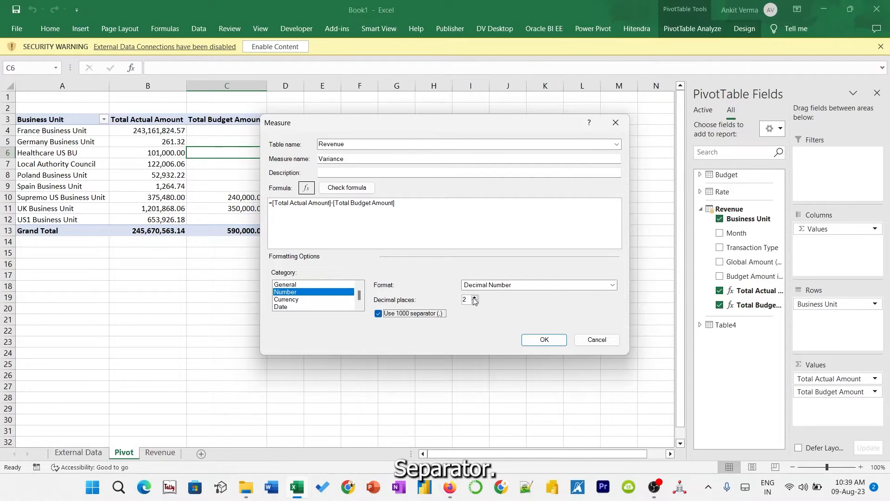
left_click(545, 340)
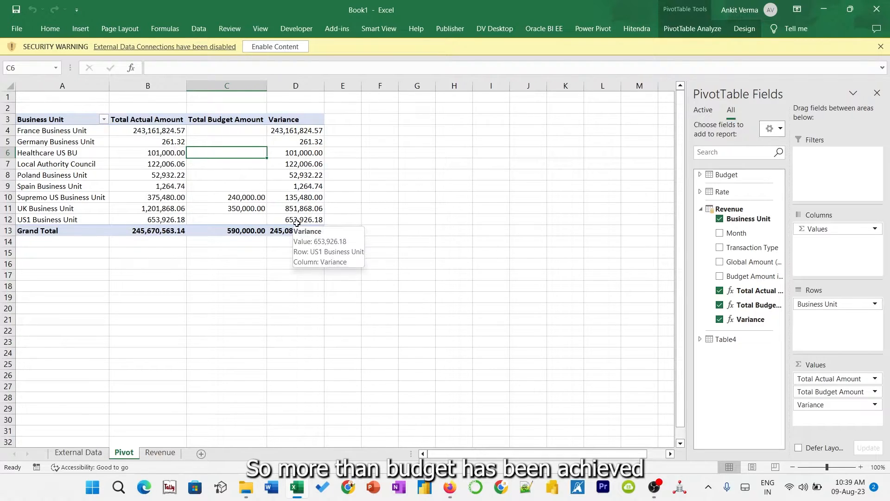
- Add the Month field to the PivotTable rows beneath Business Unit
left_click(81, 142)
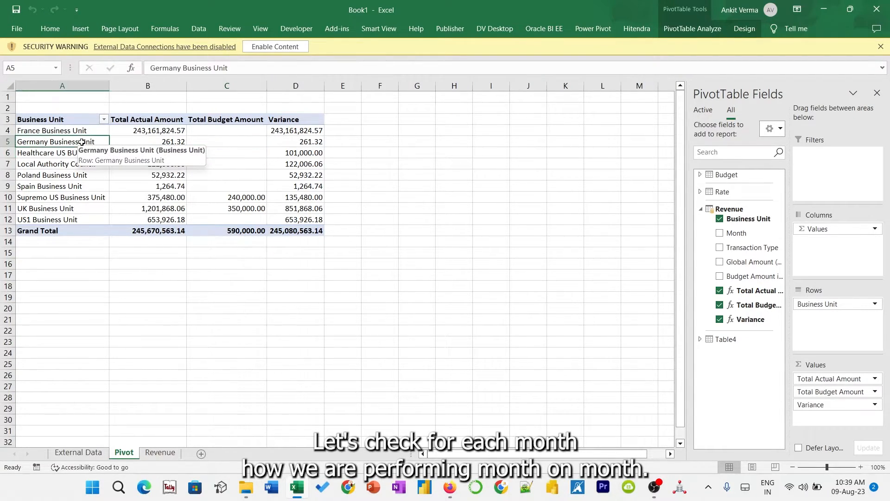
left_click_drag(731, 233, 818, 332)
- Review the monthly variances in the PivotTable, including Supremo US Business Unit from June to September
scroll(269, 336, "down", 3)
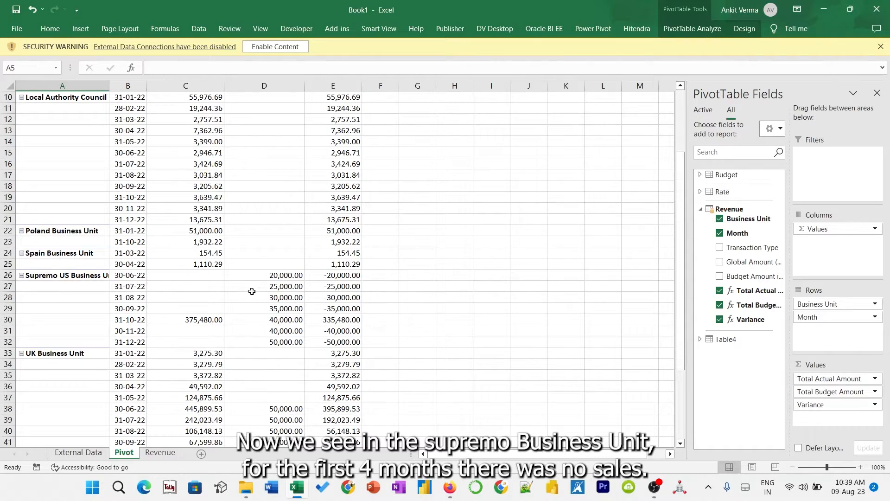
left_click_drag(341, 275, 343, 308)
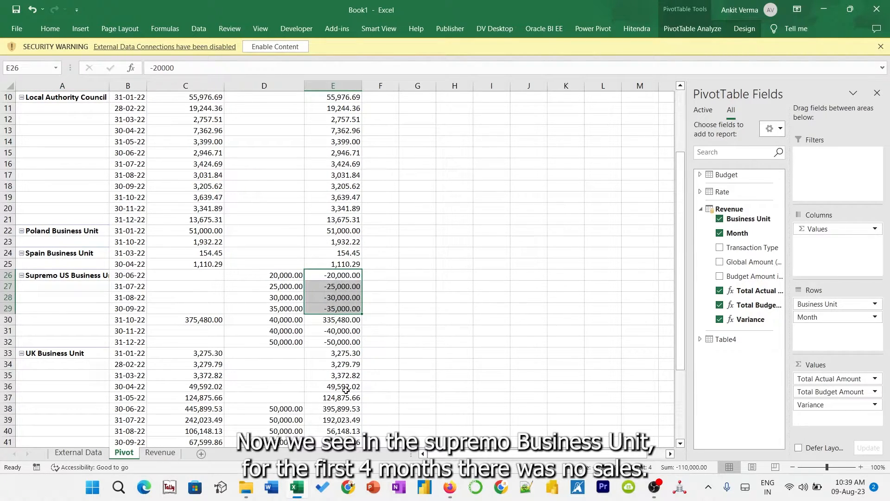
scroll(343, 403, "down", 2)
scroll(341, 397, "down", 3)
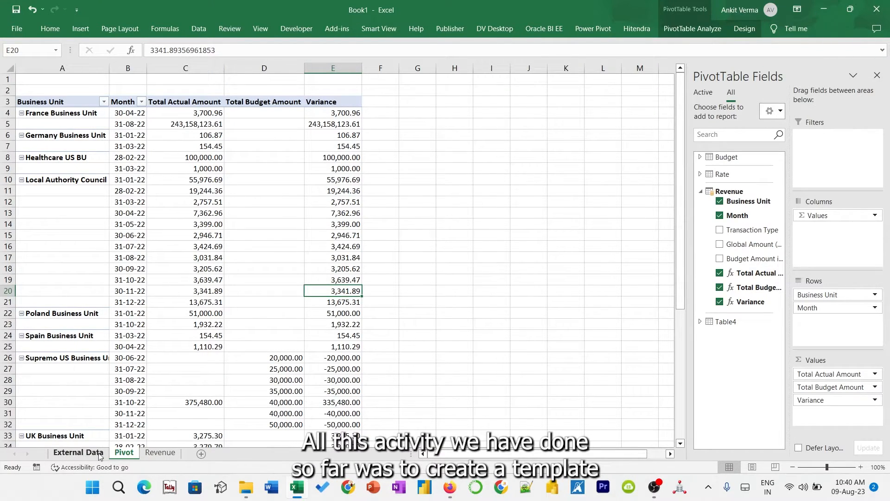
- Open the Oracle BI EE prompts for the data view on the Revenue sheet for editing
left_click(150, 457)
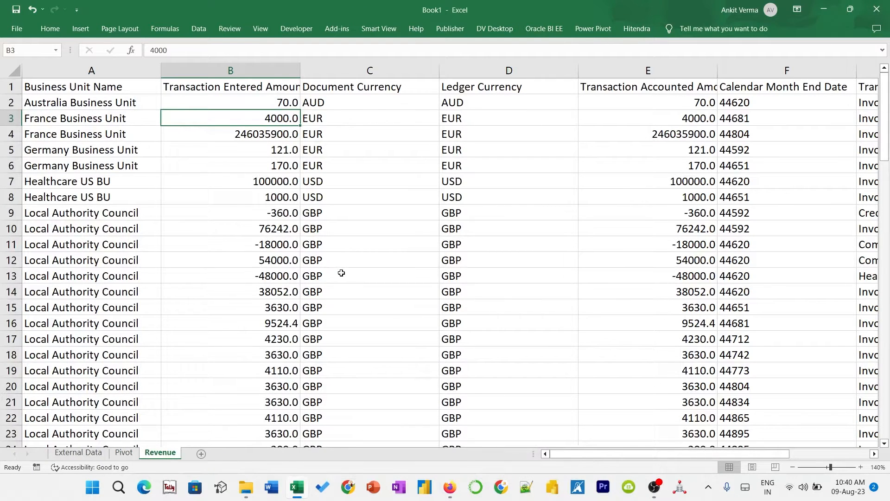
left_click(369, 227)
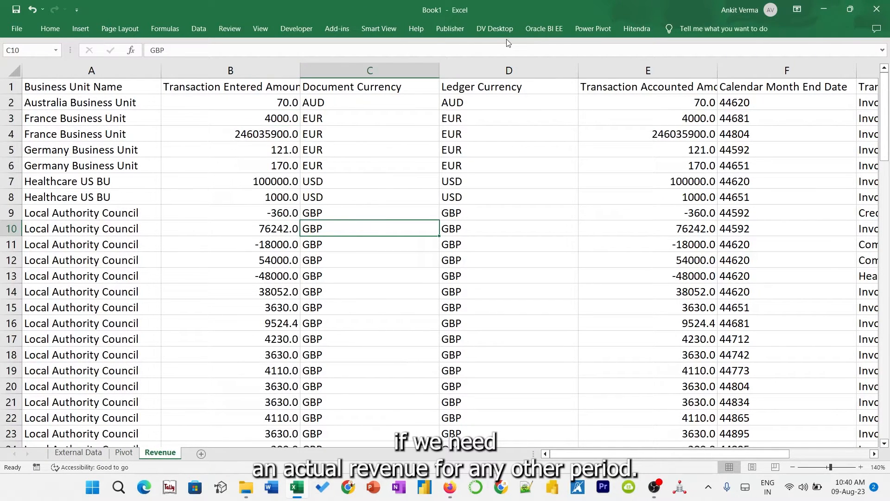
left_click(550, 29)
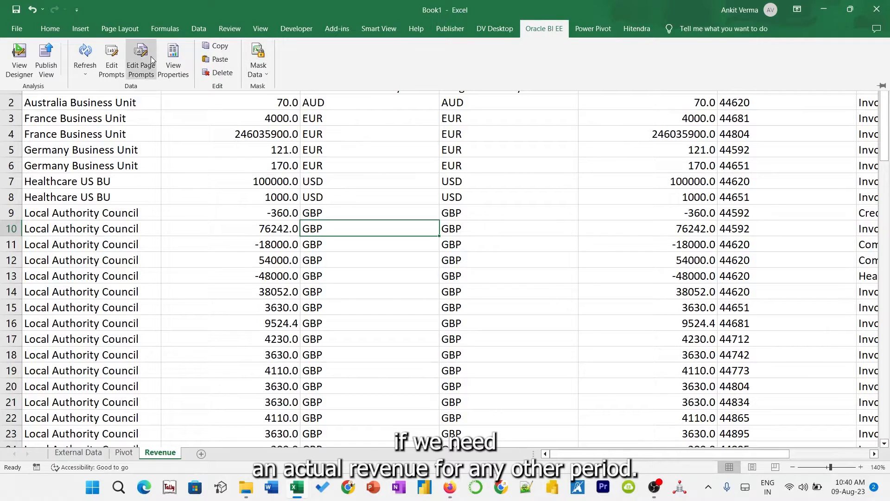
left_click(112, 62)
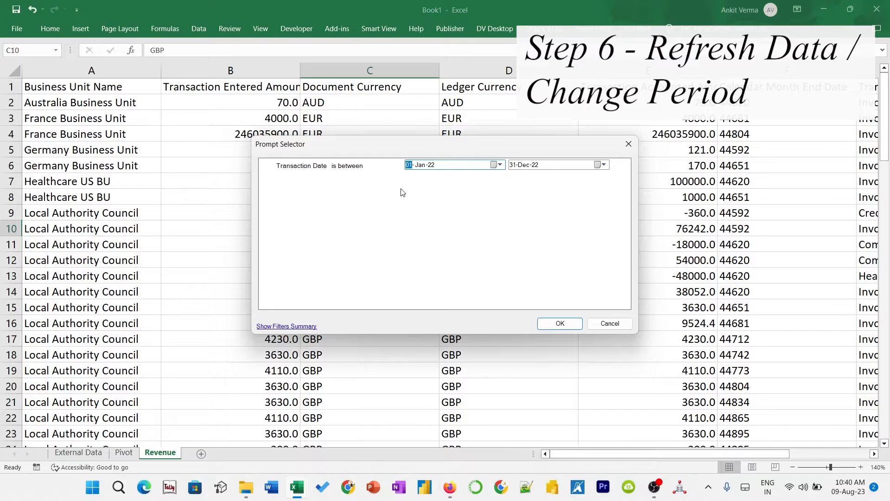
- Set the start of the Transaction Date range to 01-Jun-22 in the prompt selector
left_click(421, 166)
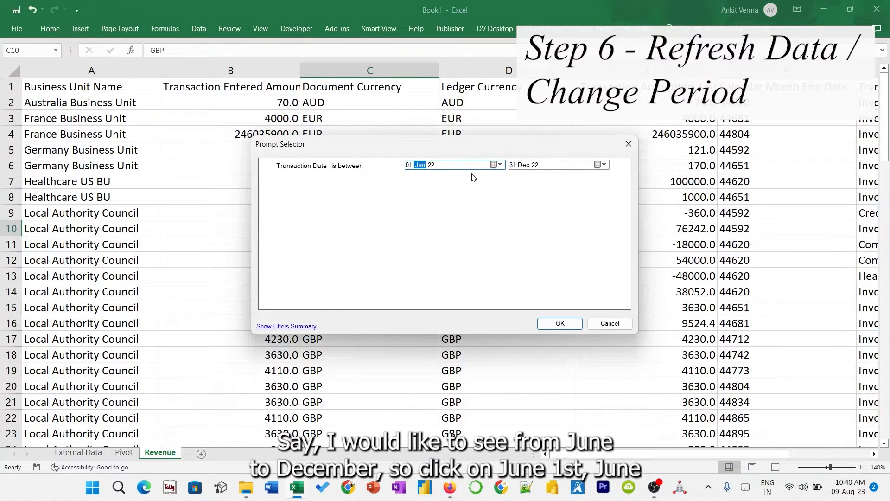
left_click(500, 165)
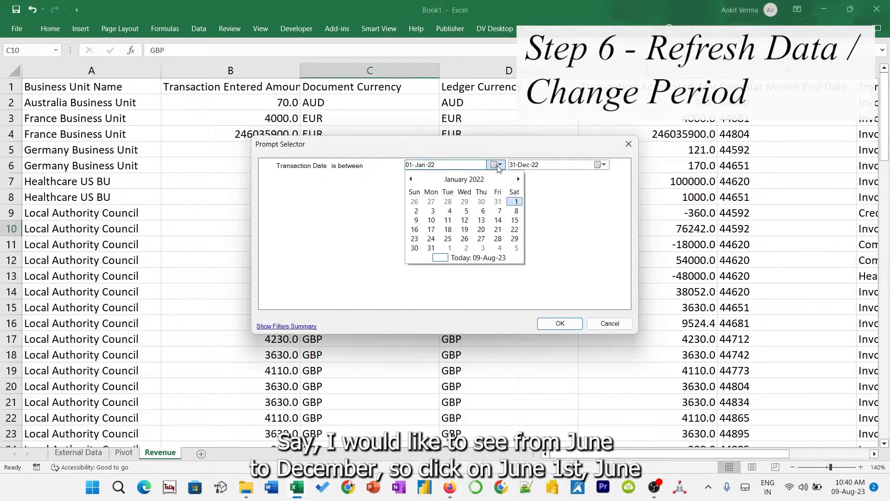
left_click(464, 179)
left_click(449, 222)
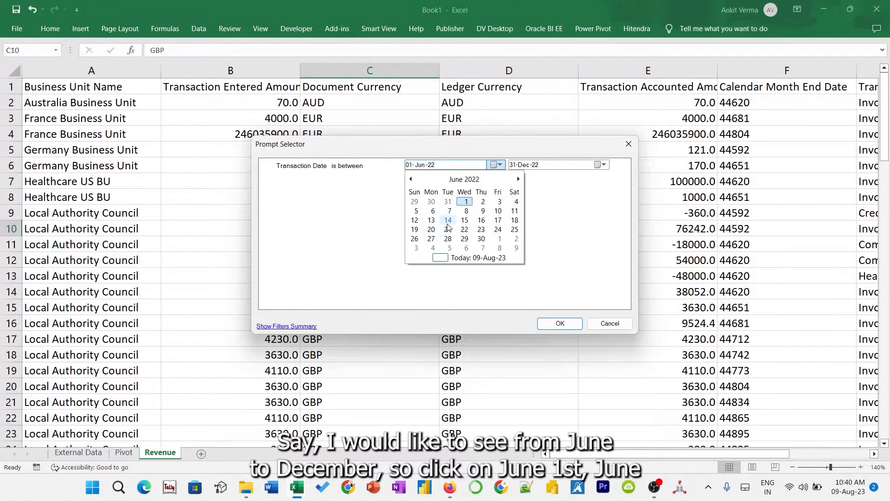
left_click(465, 204)
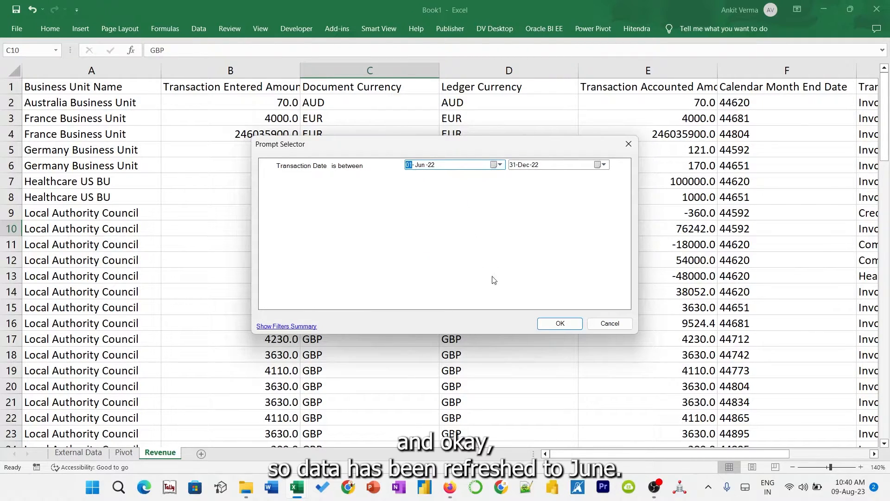
- Apply the 01-Jun-22 to 31-Dec-22 transaction date prompt and refresh all workbook data feeding the PivotTable
left_click(549, 327)
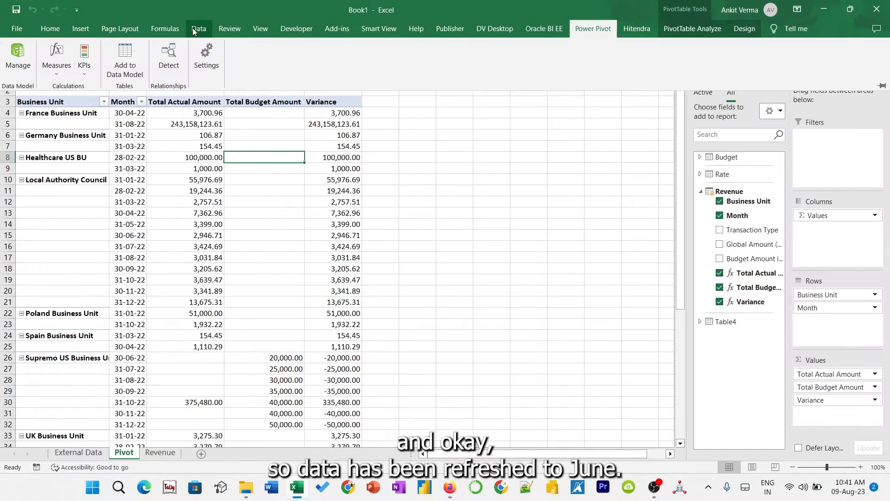
left_click(197, 29)
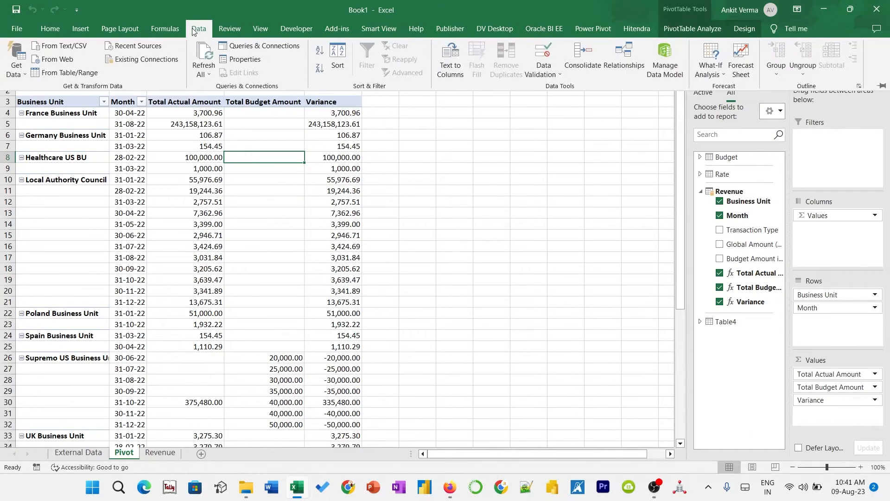
left_click(203, 58)
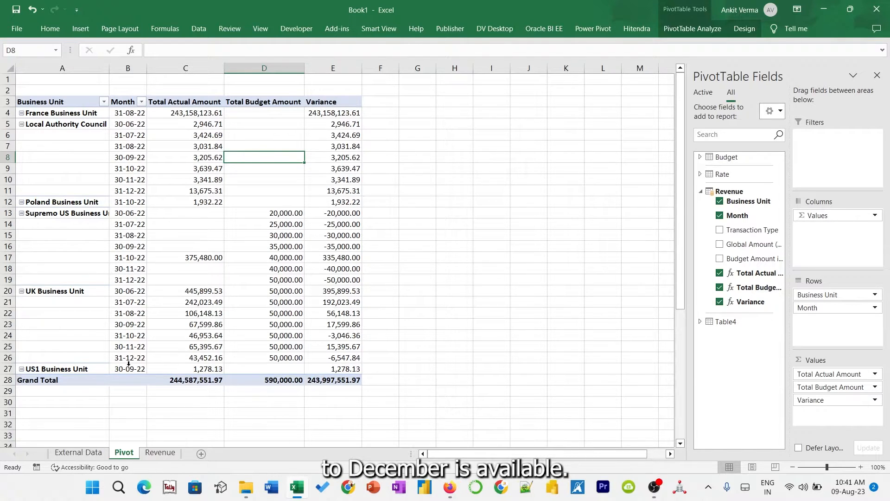
- Set the UK Business Unit's budget amount to 20,000 for each month from June to December 2022 in the Budget Table
left_click(79, 454)
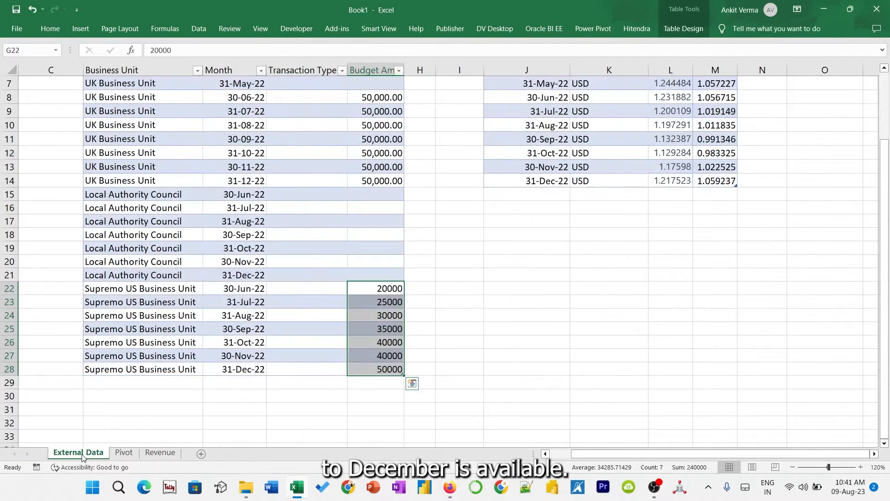
scroll(281, 223, "up", 1)
left_click(363, 140)
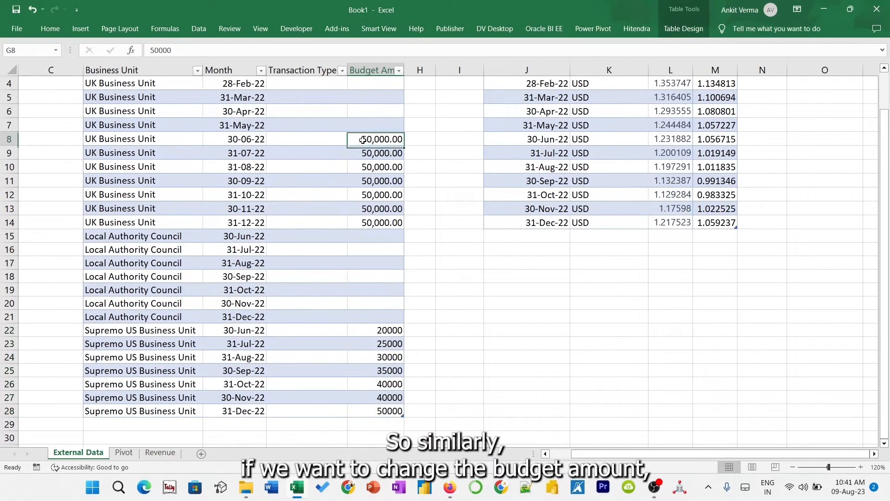
type("200")
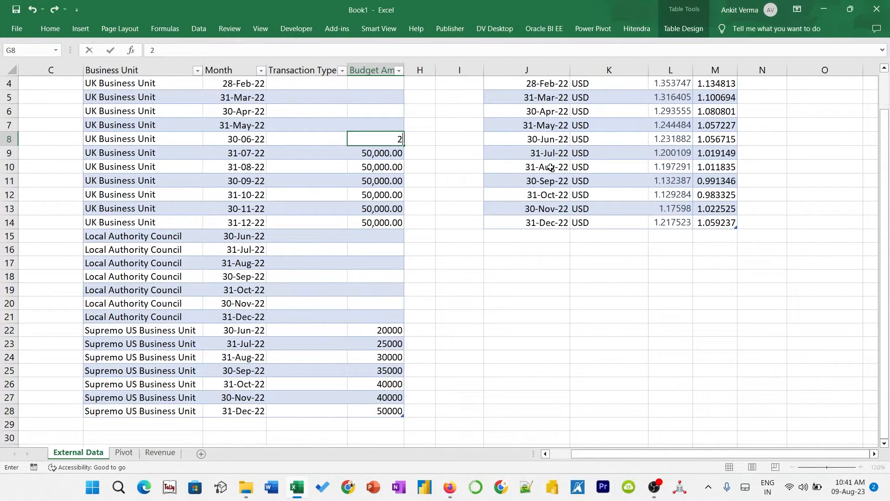
key("Return")
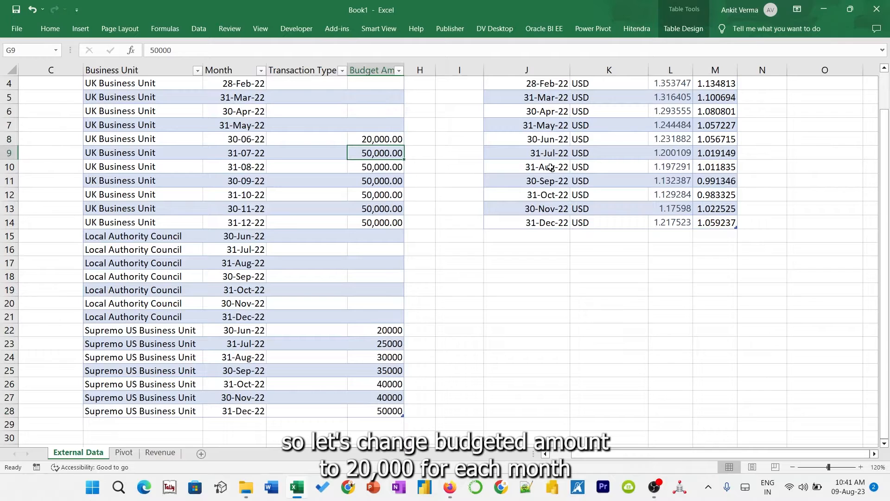
key("Up")
key("ctrl+shift+Down")
key("ctrl+d")
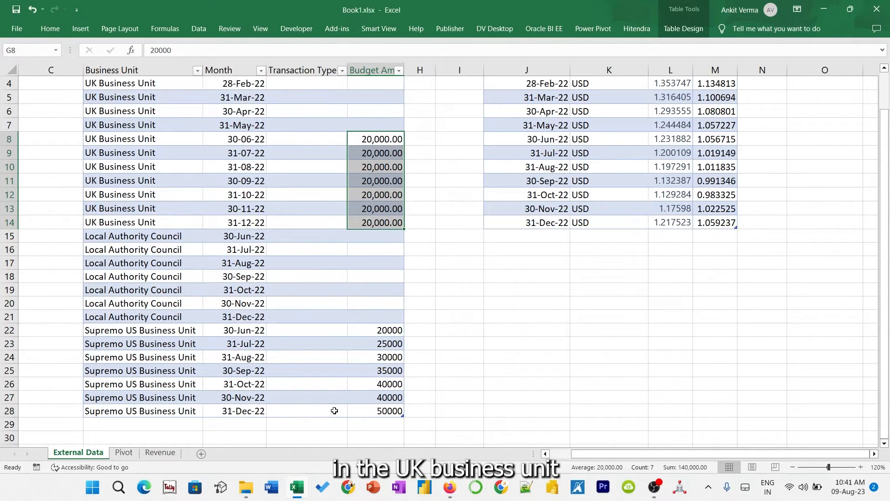
- Refresh all data for the PivotTable and check the UK Business Unit's monthly budget amounts and variances
left_click(126, 454)
left_click(199, 28)
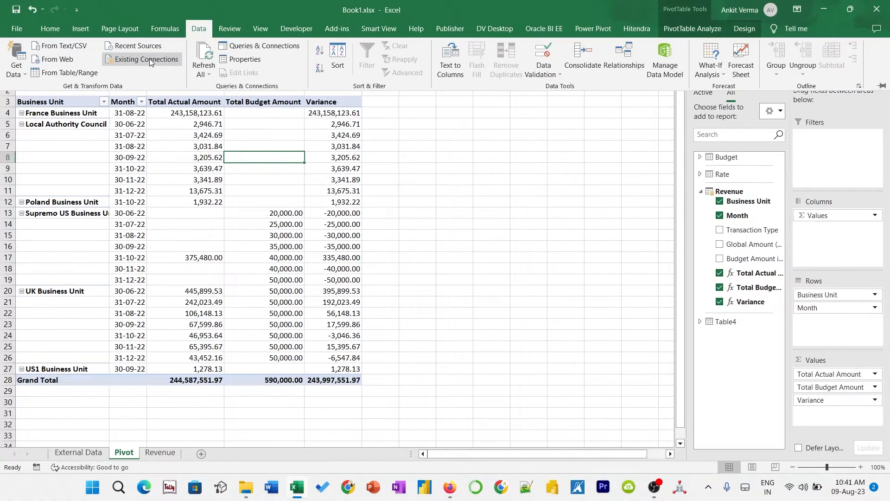
left_click(198, 50)
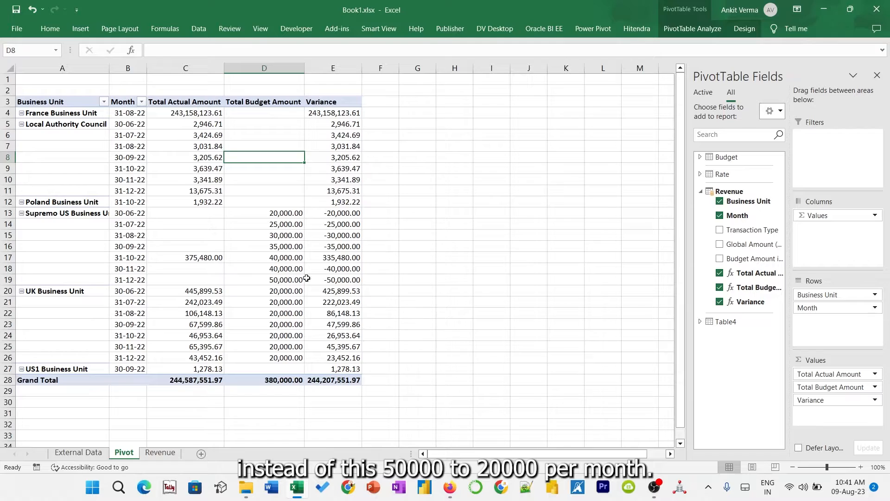
left_click_drag(277, 290, 278, 357)
left_click(345, 295)
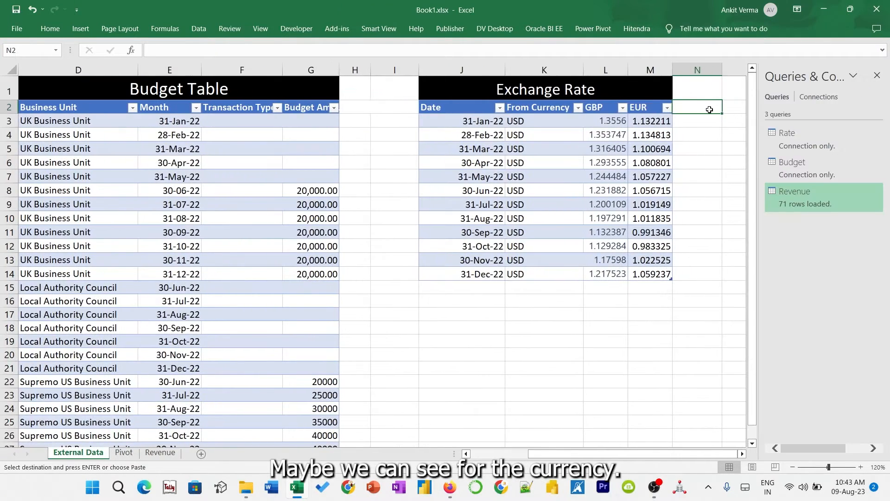
- Add a SAR column to the Exchange Rate table with a rate of 0.72 for every month from January to December 2022
type("SAR")
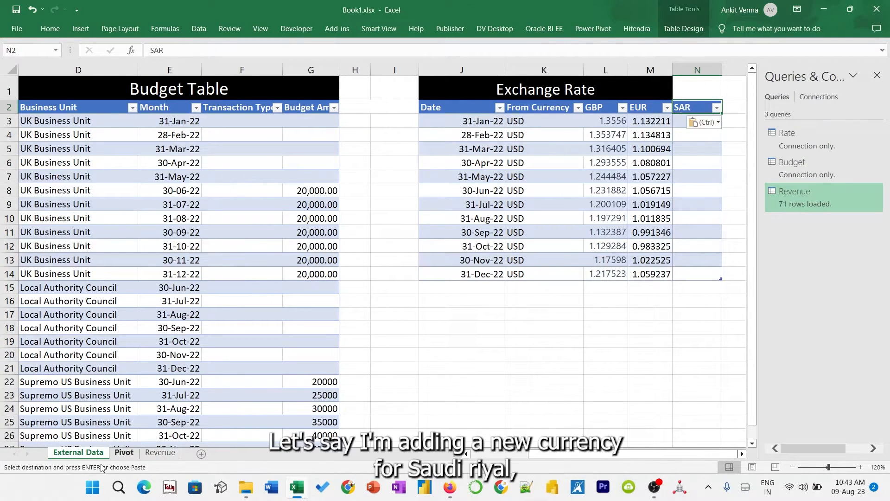
key("Escape")
left_click(706, 120)
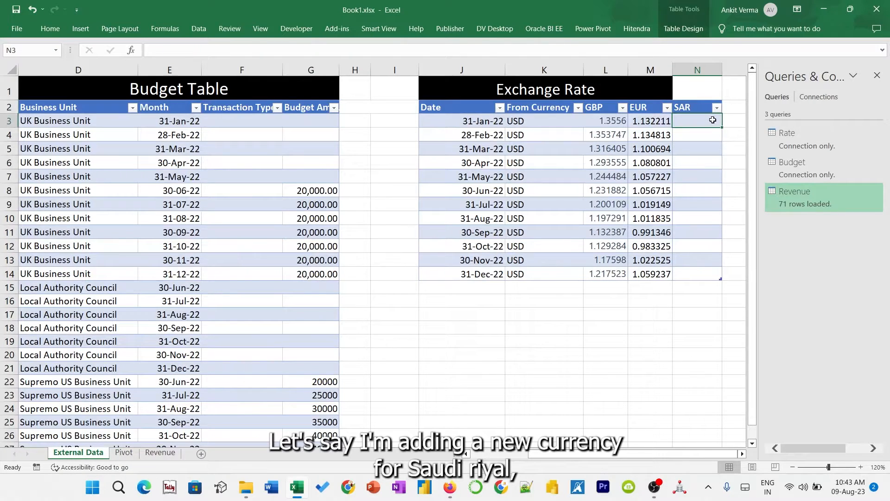
type("0")
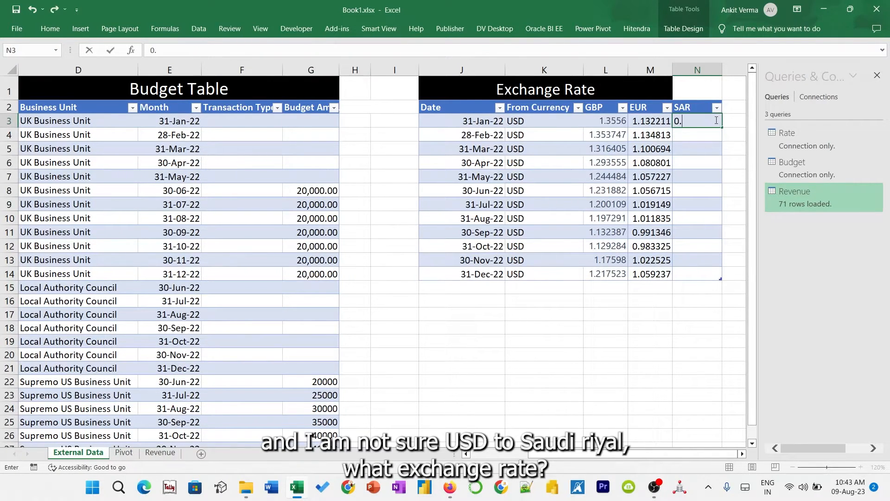
type(".72")
key("shift+Down")
key("shift+Down")
key("shift+Down")
key("shift+Down")
key("shift+Down")
key("shift+Down")
key("shift+Down")
key("shift+Down")
key("shift+Down")
key("shift+Down")
key("shift+Down")
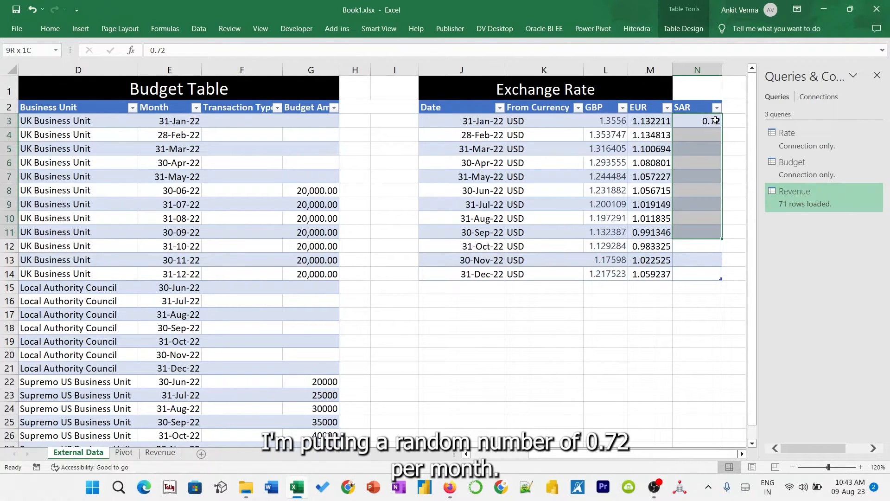
key("ctrl+d")
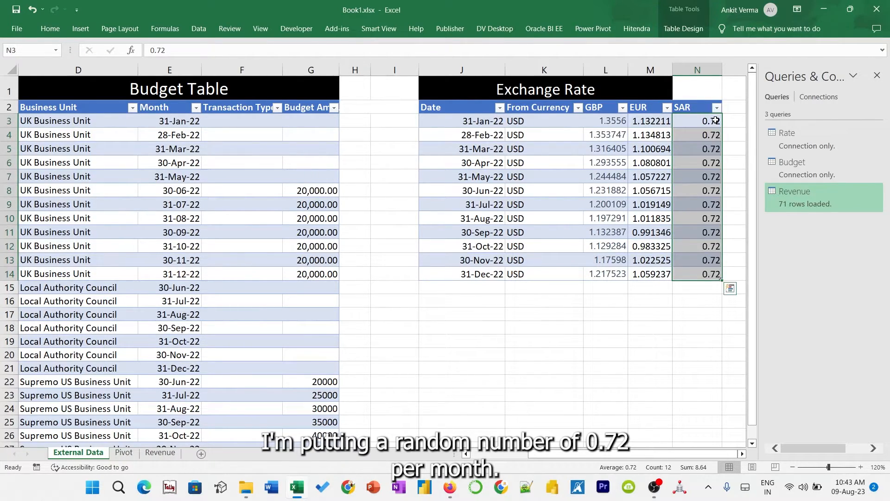
- Refresh all data on the Pivot sheet to bring in the SAR exchange rates
left_click(122, 454)
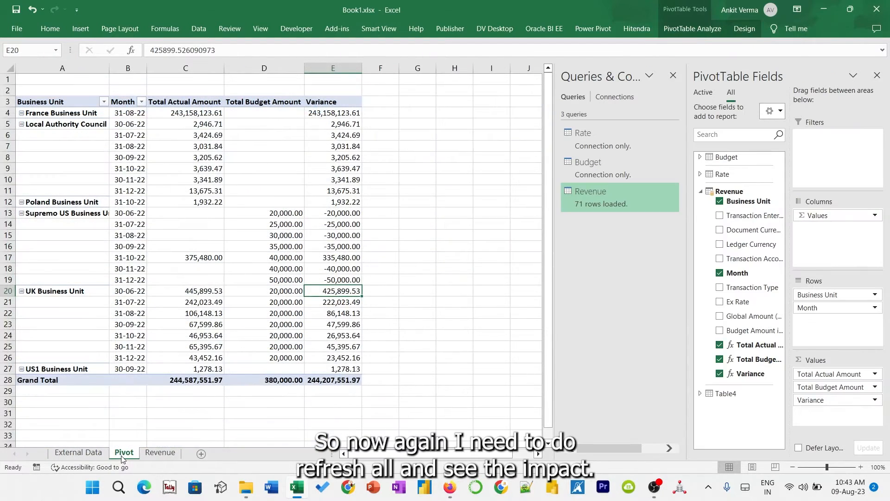
left_click(199, 30)
left_click(203, 58)
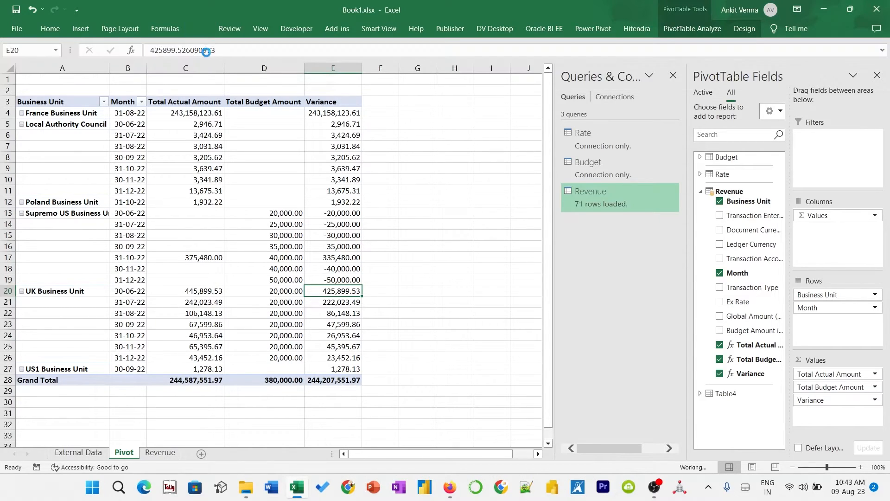
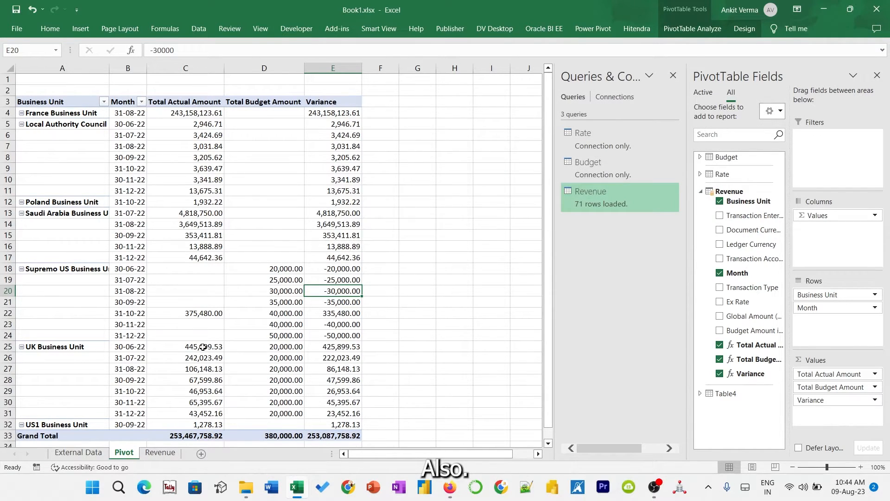
- Insert a second PivotTable based on the workbook's data model at cell G5 of the Pivot sheet
left_click(81, 29)
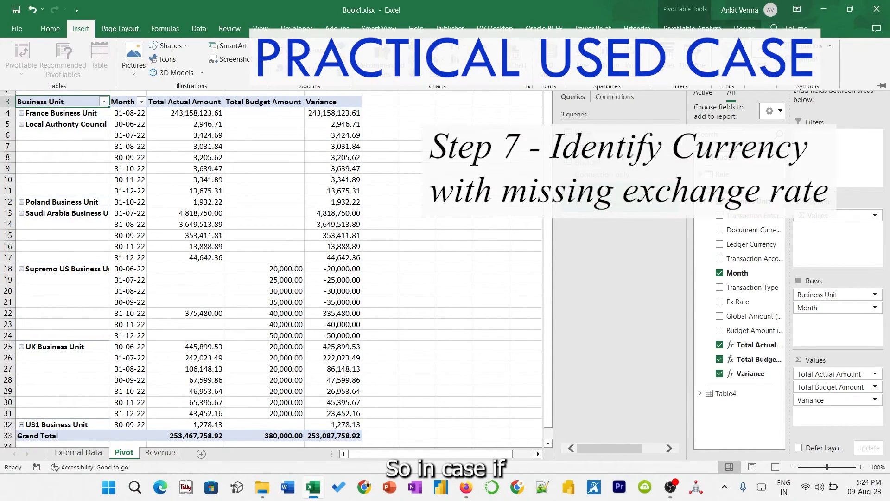
left_click(428, 124)
left_click(76, 29)
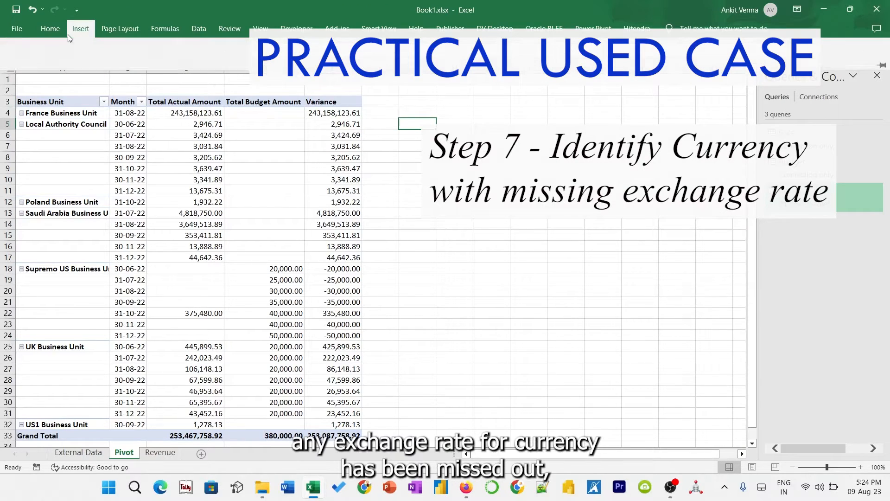
left_click(28, 71)
left_click(42, 115)
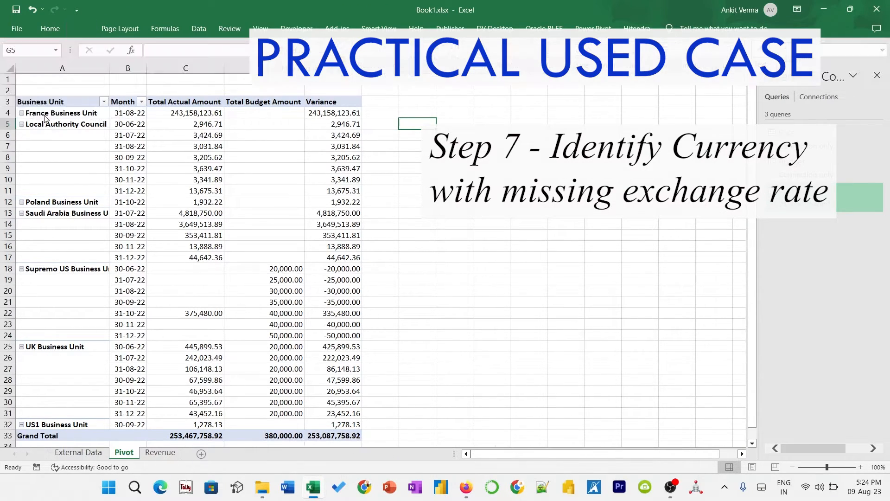
left_click(329, 349)
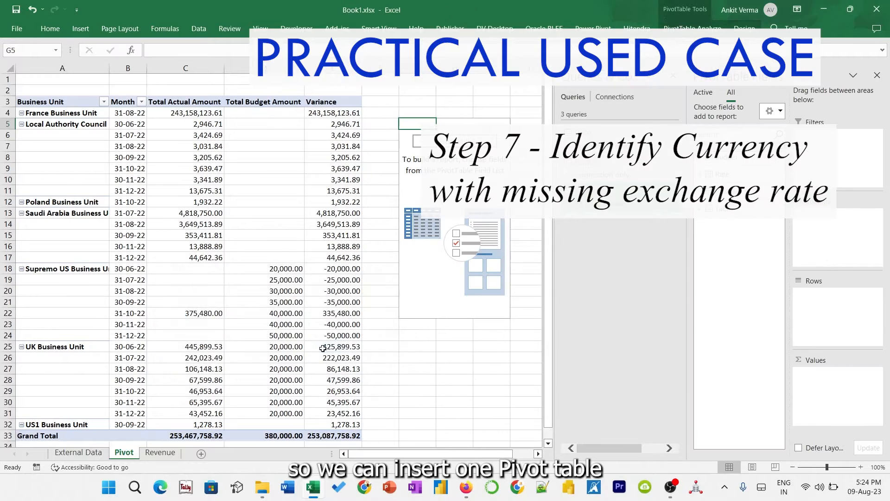
- Add Business Unit and Document Currency as rows and Total Actual Amount as values from the Revenue table to the new PivotTable
left_click(701, 191)
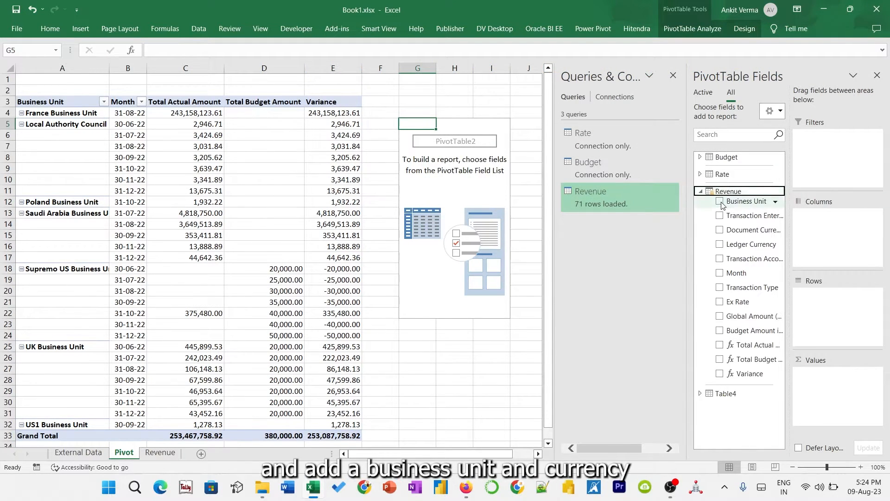
left_click(721, 202)
left_click(720, 230)
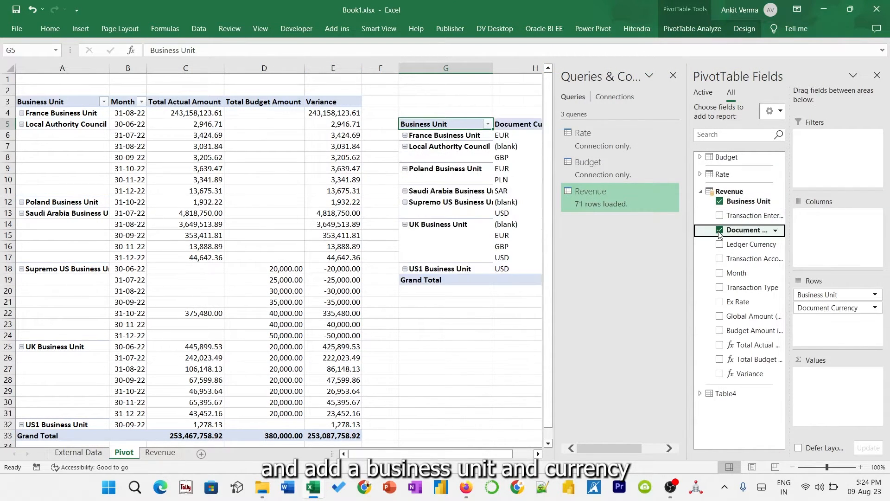
left_click_drag(432, 454, 452, 455)
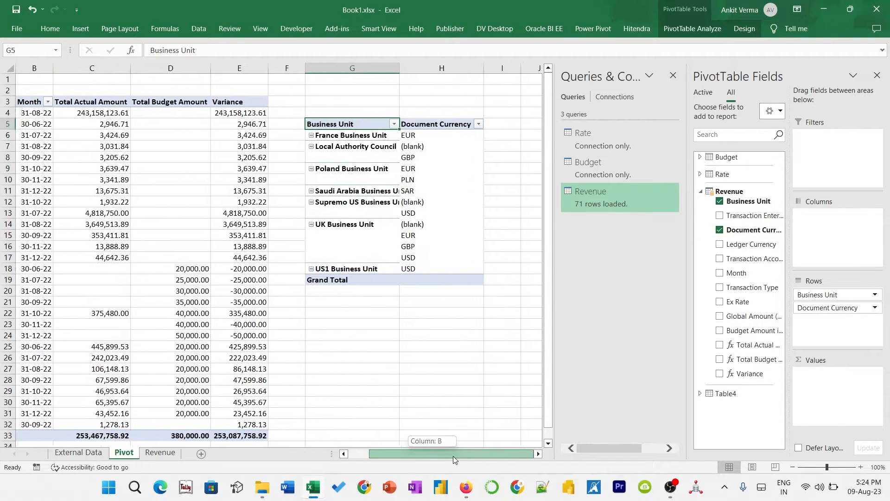
left_click(720, 345)
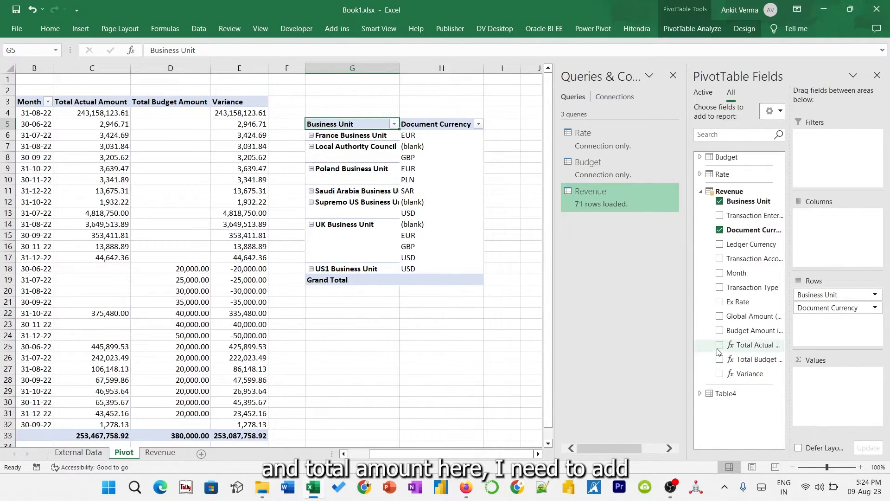
left_click(509, 135)
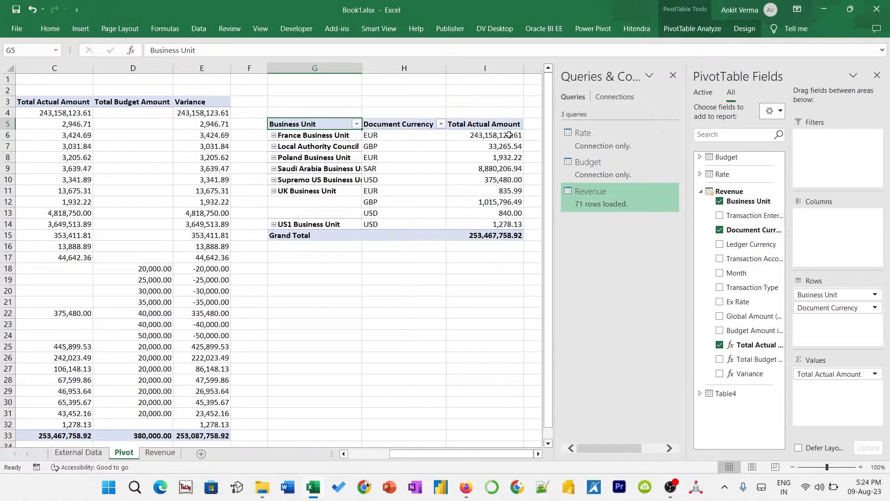
- Start a new Power Pivot measure in the Revenue table and name it Total Entered Amount
left_click(636, 29)
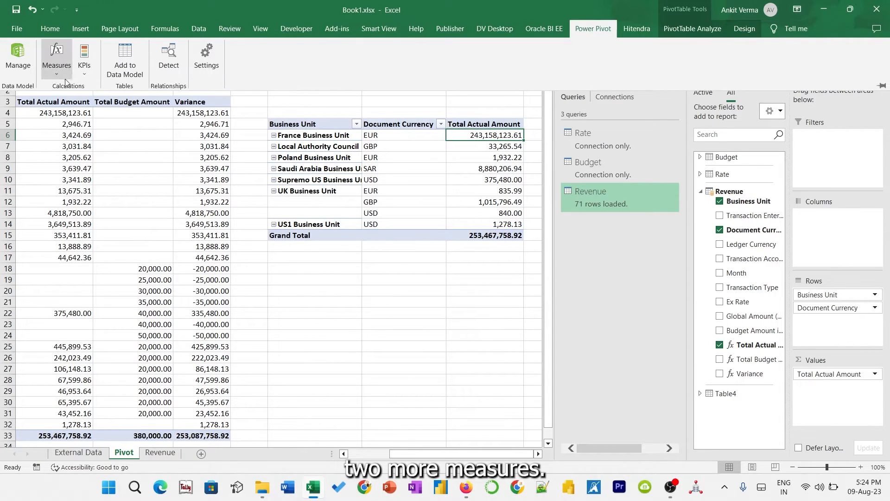
left_click(70, 58)
left_click(71, 89)
left_click_drag(355, 159, 254, 168)
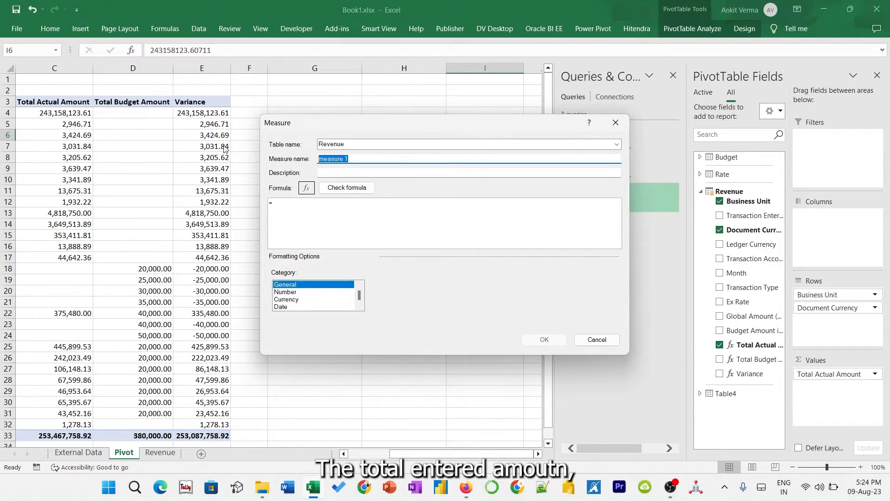
type("Total Entered Amount")
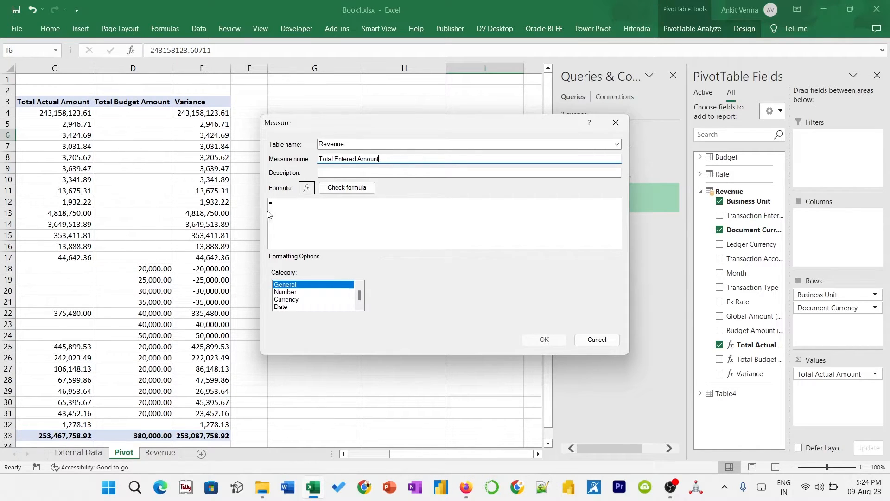
- Enter the measure formula =SUM(Revenue[Transaction Entered Amount])
left_click(268, 214)
type("SUM(")
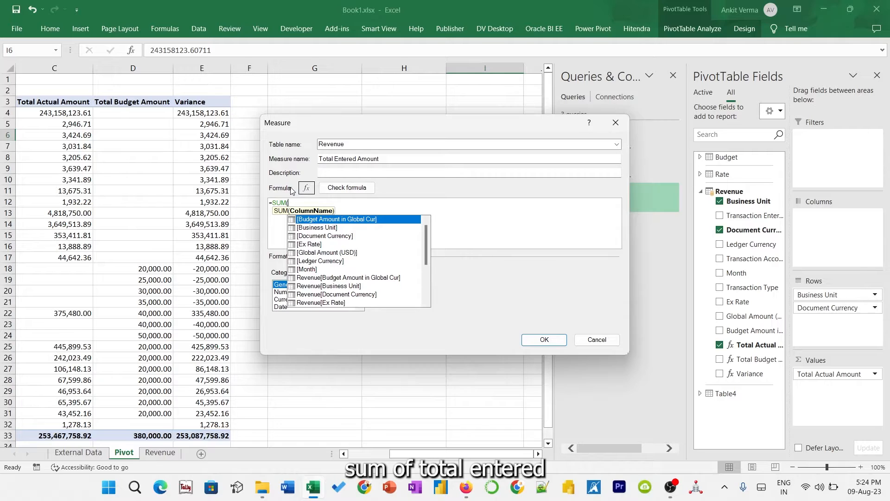
type("ent")
key("Down")
key("Down")
key("Tab")
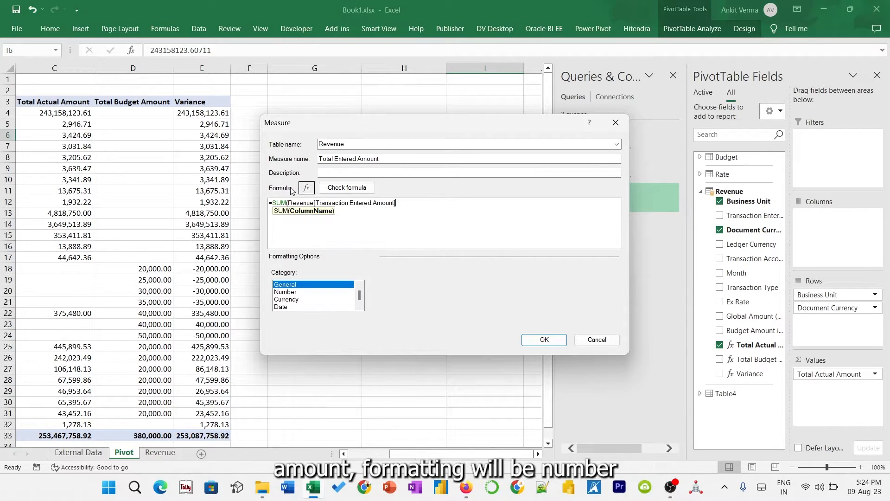
type(")")
- Format the Total Entered Amount measure as a number with a thousand separator, save it and view its column in the new PivotTable
left_click(294, 292)
left_click(434, 314)
left_click(533, 342)
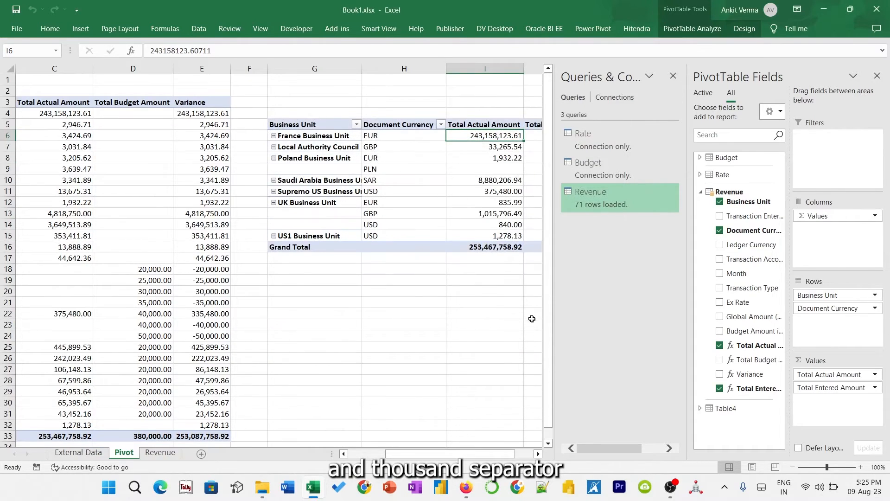
left_click(526, 454)
left_click_drag(482, 458, 444, 450)
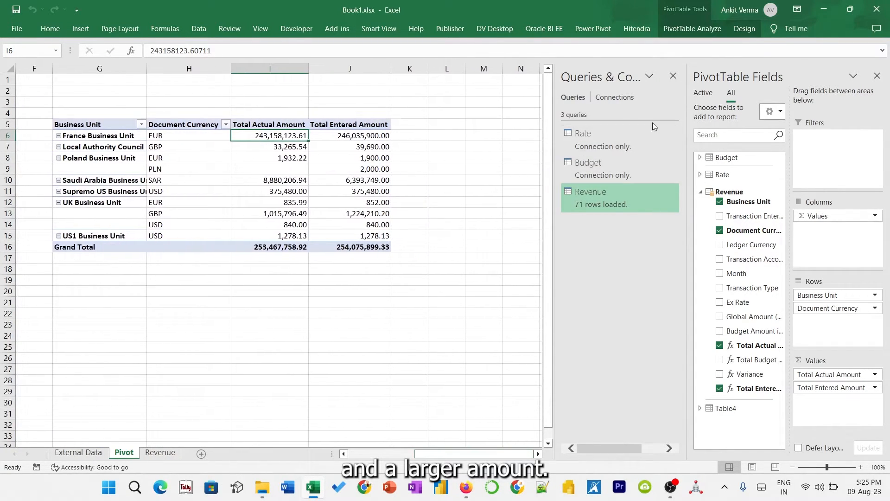
- Start a new Power Pivot measure in the Revenue table and name it Total Ledger Amount
left_click(673, 76)
left_click(593, 28)
left_click(64, 74)
left_click(74, 100)
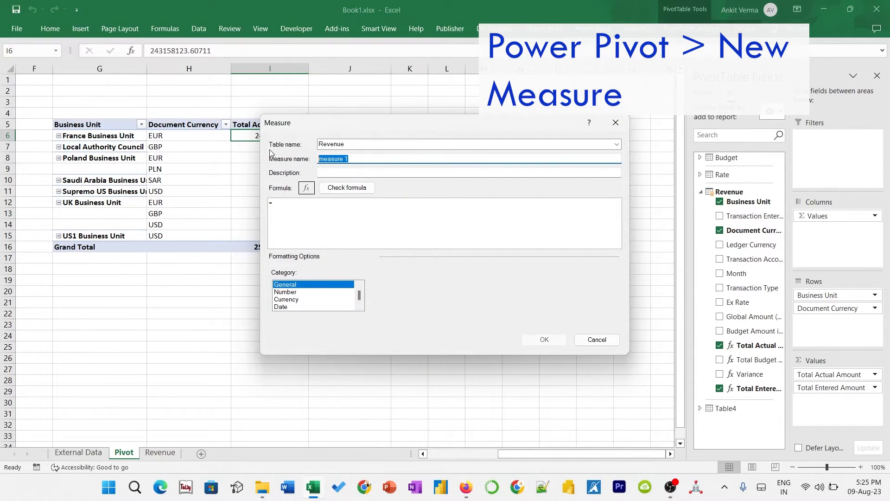
type("Totall Ledger Amou")
key("Left")
key("BackSpace")
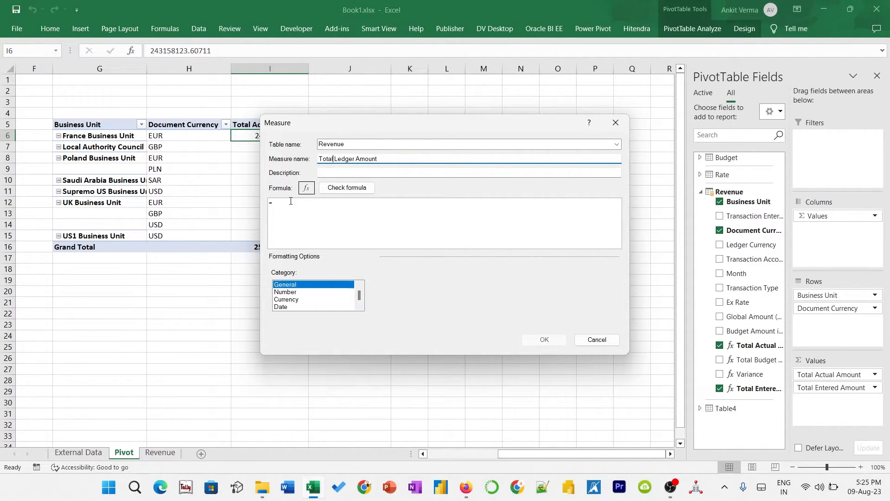
- Enter the measure formula =SUM(Revenue[Transaction Accounted Amount]), format it as a two-decimal number with a thousand separator and save it
left_click(291, 200)
type("sum")
key("Tab")
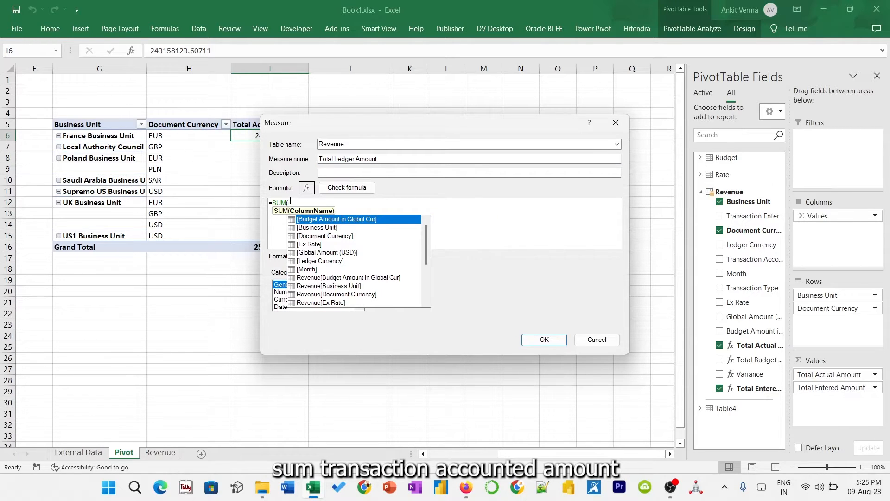
type("tr")
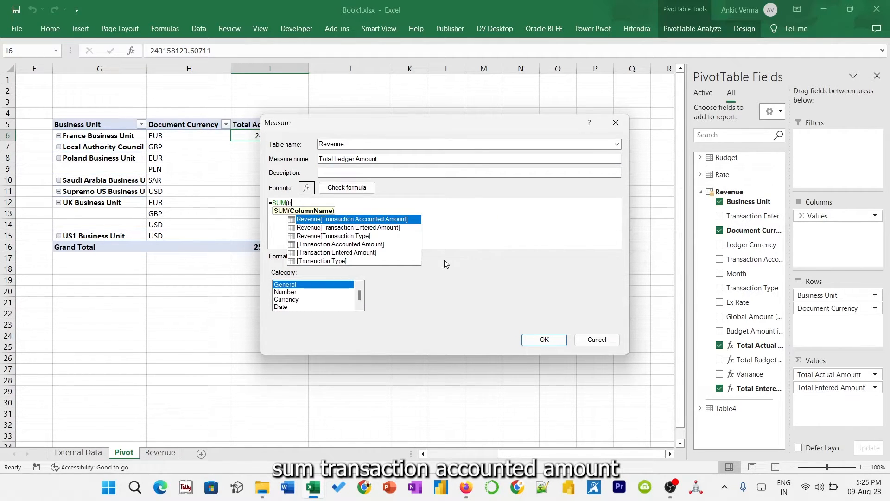
key("Tab")
type(")")
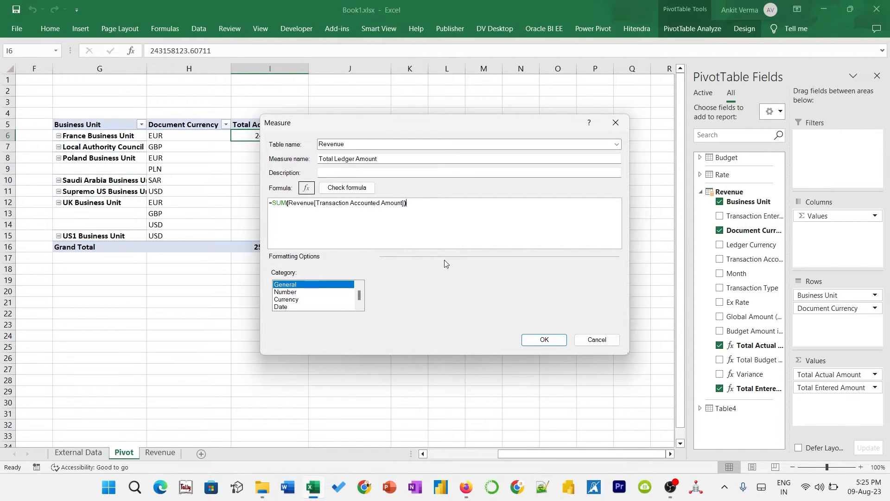
left_click(299, 292)
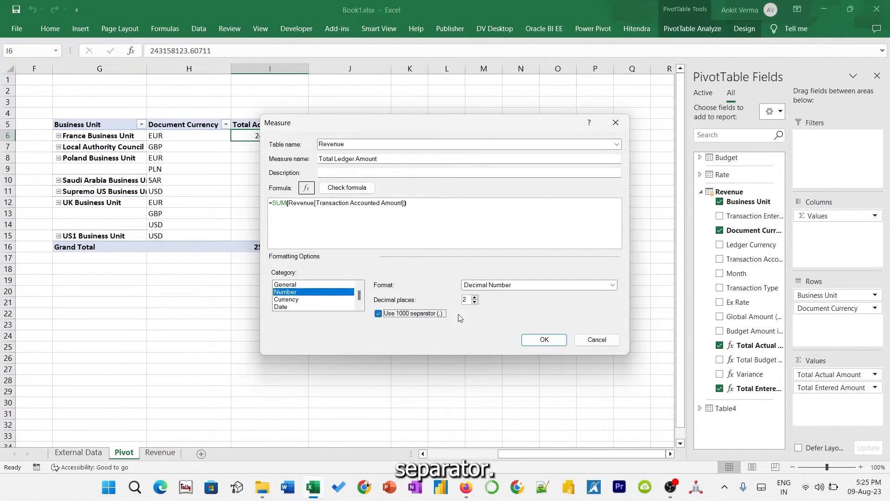
left_click(544, 339)
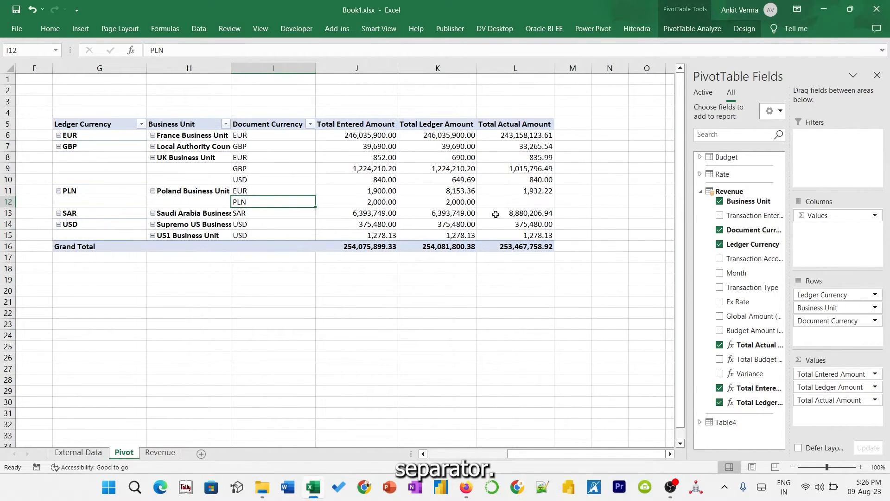
- Add Month below Document Currency in the PivotTable rows and select the two PLN months of Poland Business Unit
left_click_drag(737, 276, 816, 338)
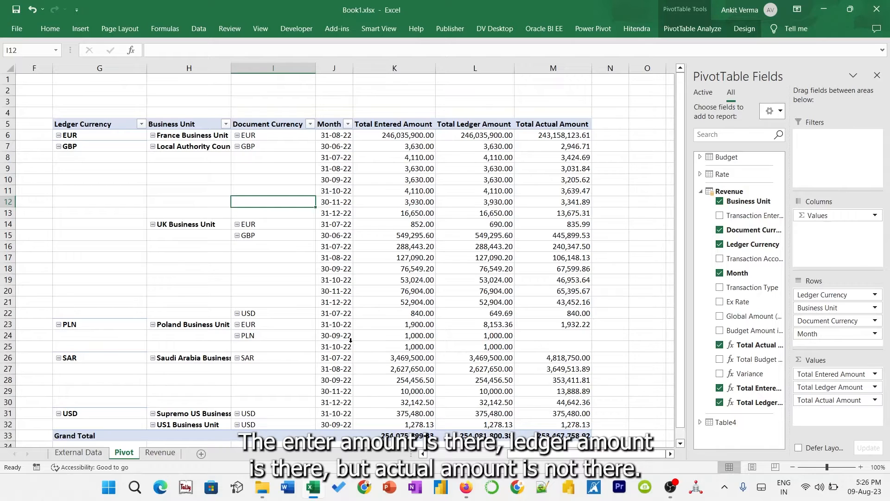
left_click_drag(350, 335, 346, 344)
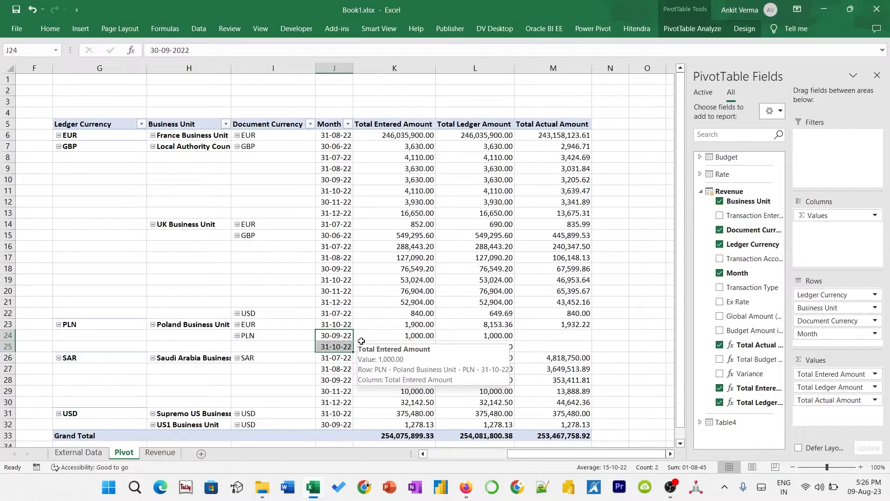
- Collapse the month details under every Document Currency in the PivotTable
left_click(238, 136)
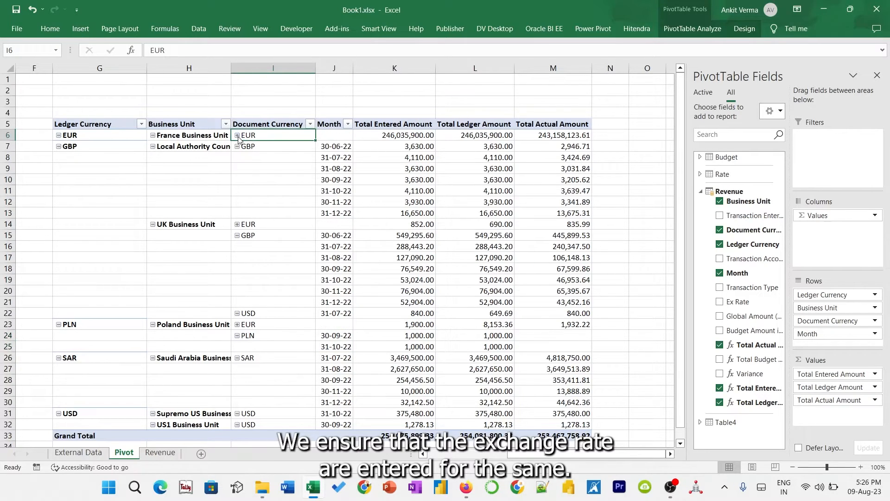
left_click(237, 147)
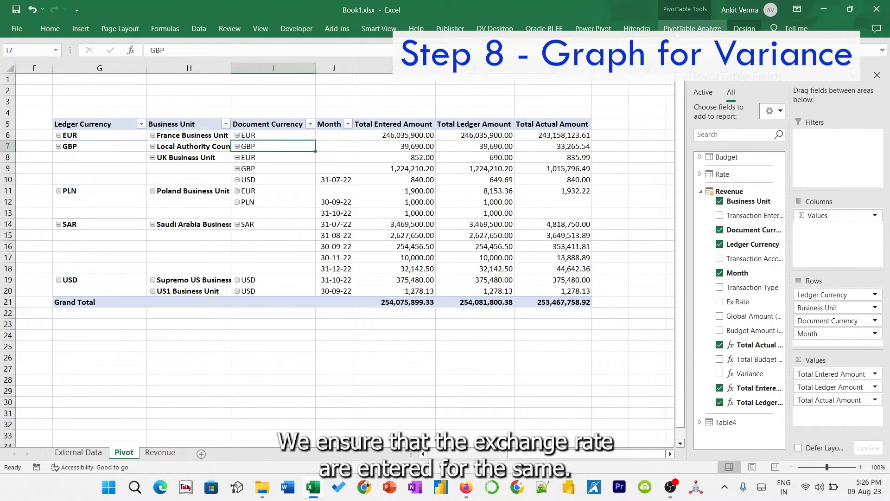
left_click(693, 29)
left_click(182, 69)
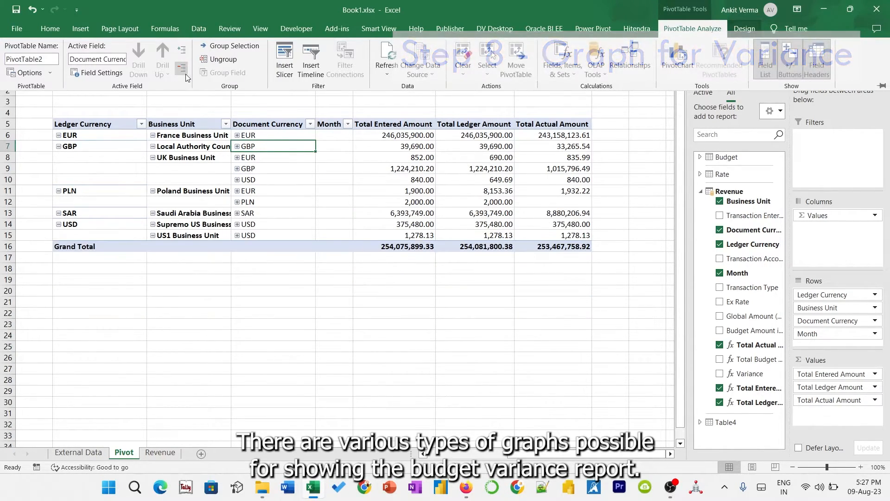
left_click(159, 135)
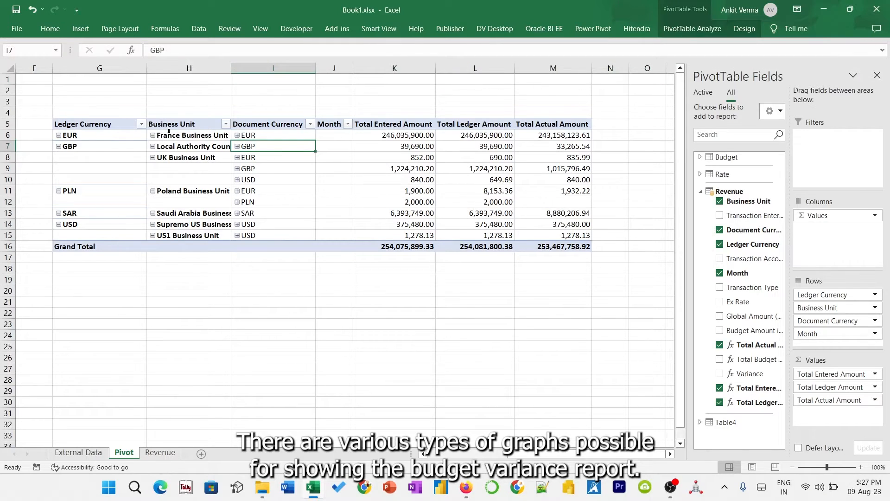
left_click(177, 135)
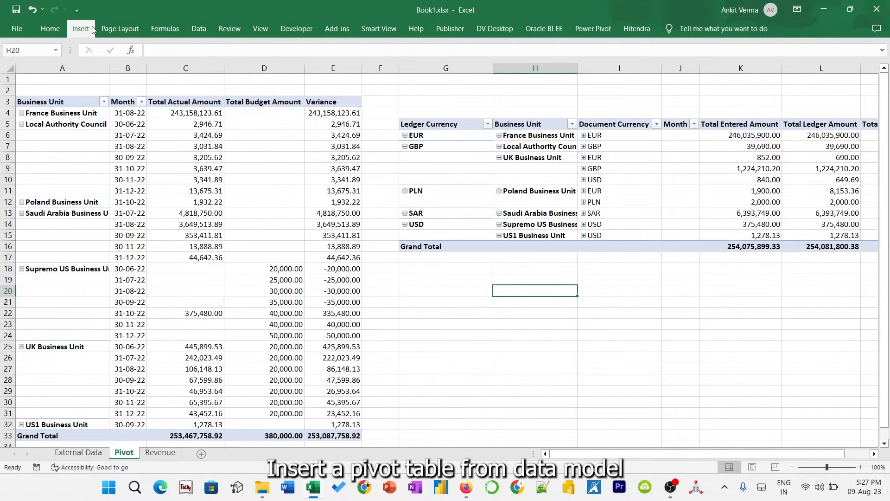
- Insert a PivotTable from the data model on a new worksheet
left_click(81, 28)
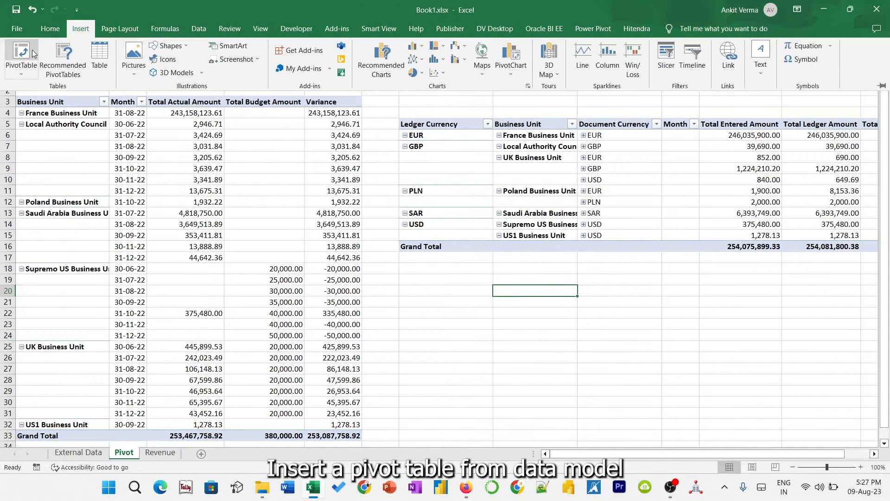
left_click(27, 70)
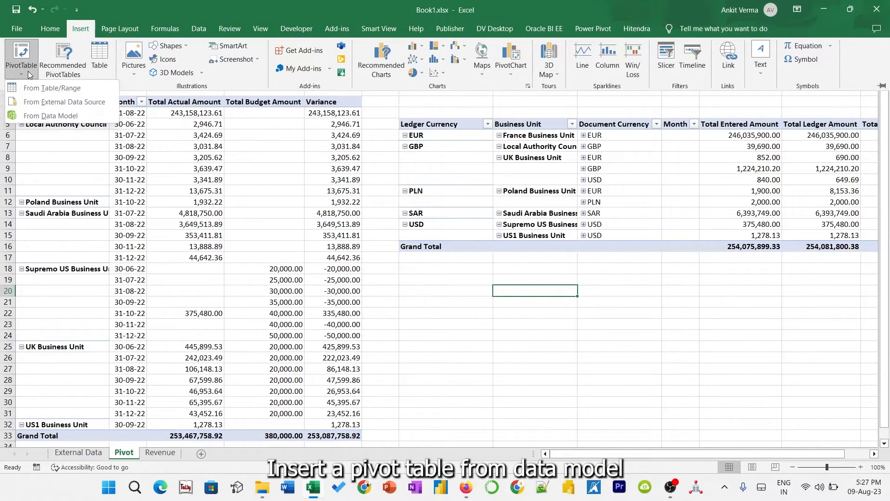
left_click(60, 113)
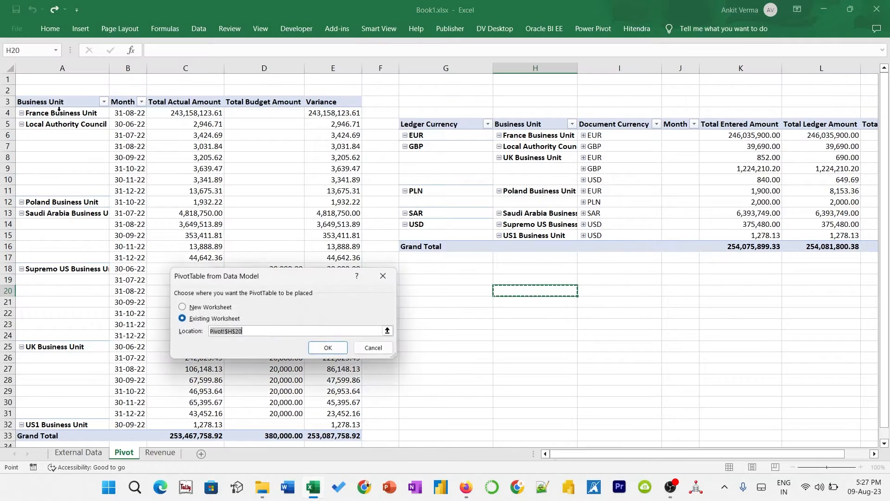
left_click(220, 310)
left_click(325, 349)
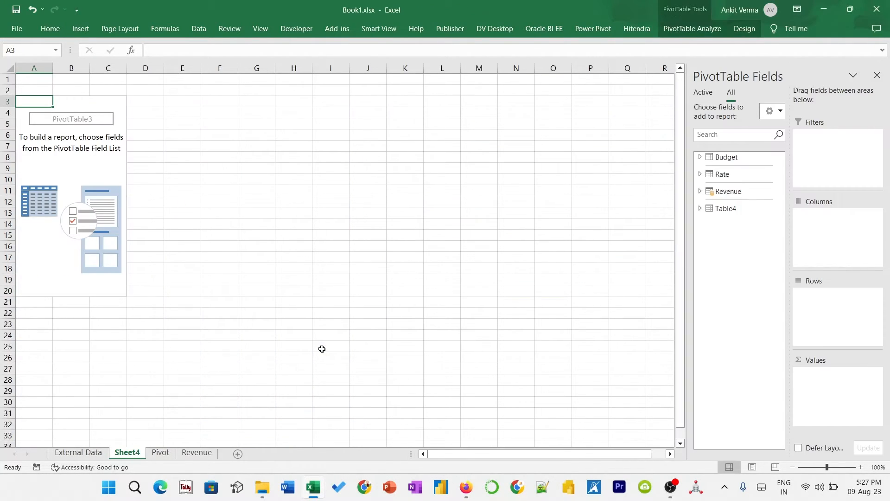
- Add Business Unit as rows and Total Actual Amount, Total Budget Amount and Variance from the Revenue table as values
left_click(700, 191)
left_click(719, 346)
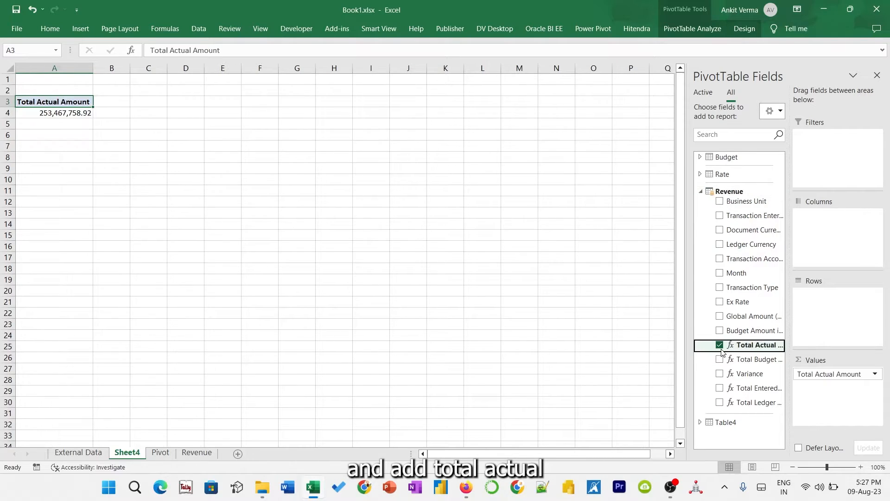
left_click(703, 95)
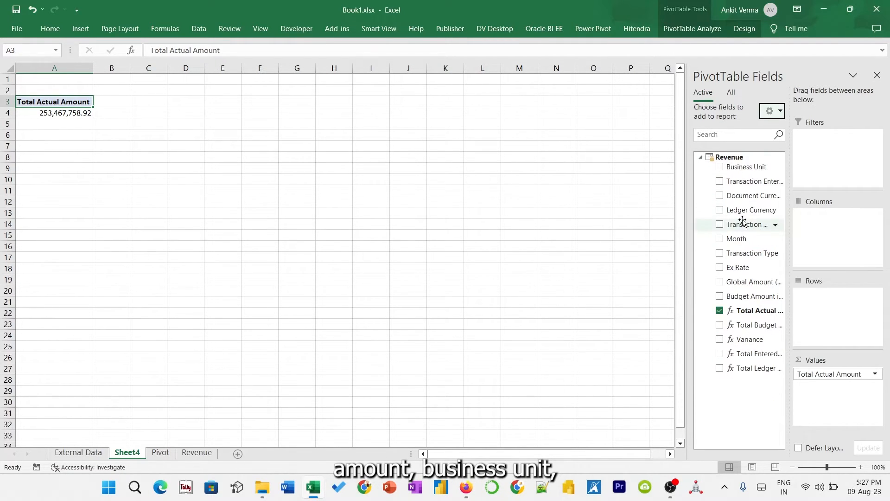
left_click_drag(746, 168, 833, 311)
left_click_drag(754, 326, 824, 380)
left_click_drag(755, 346, 827, 400)
- Insert a clustered column PivotChart from the new PivotTable and enlarge it to reach about column K, row 29
left_click(234, 133)
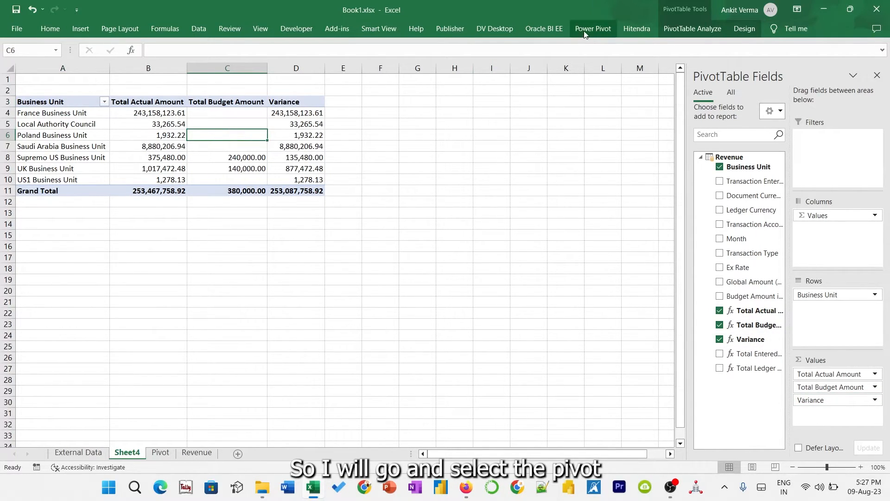
left_click(686, 28)
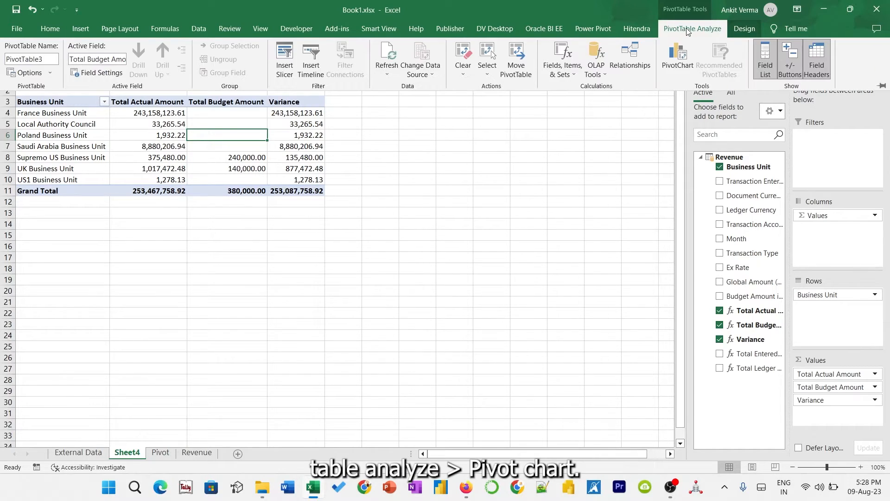
left_click(675, 59)
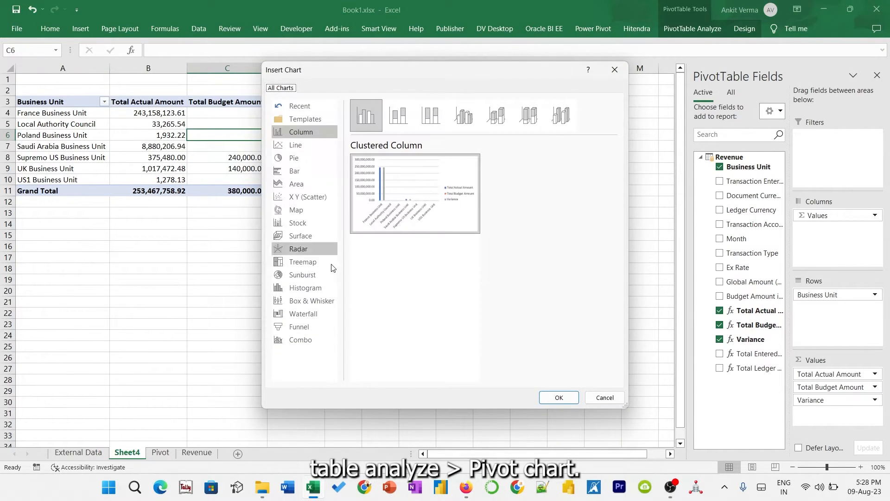
left_click(562, 397)
left_click_drag(484, 344, 573, 389)
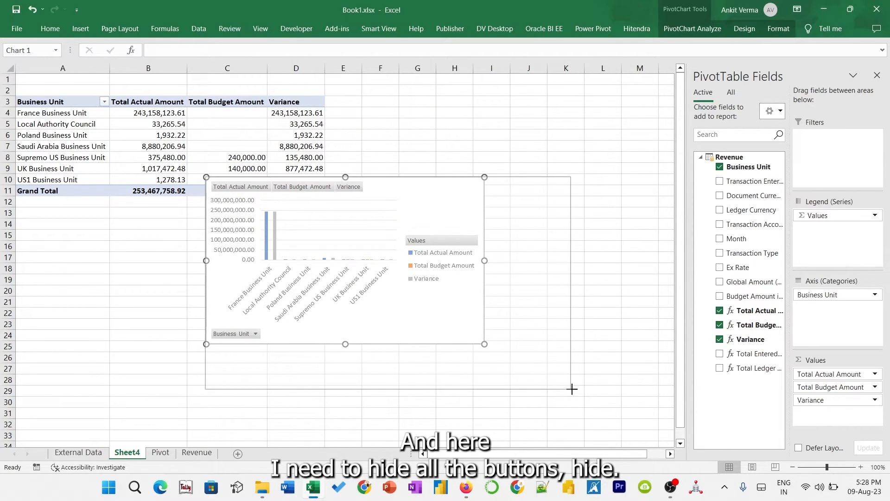
- Hide all field buttons on the PivotChart
left_click(692, 28)
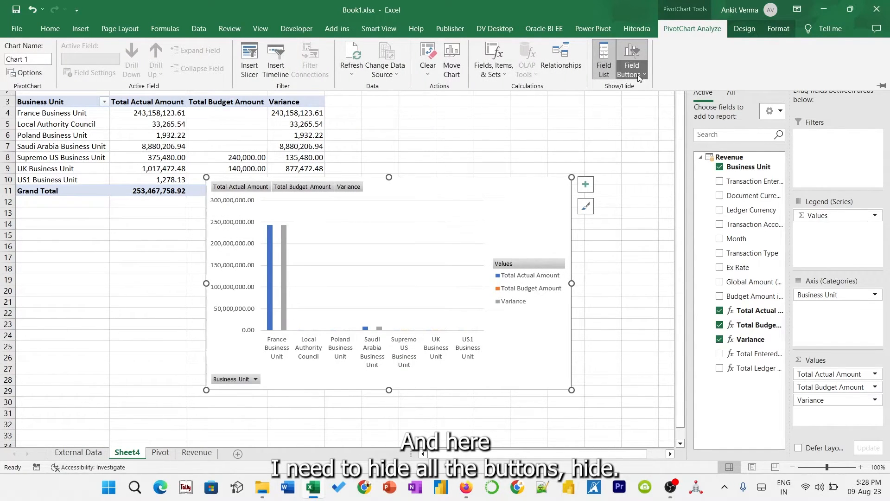
left_click(638, 75)
left_click(643, 160)
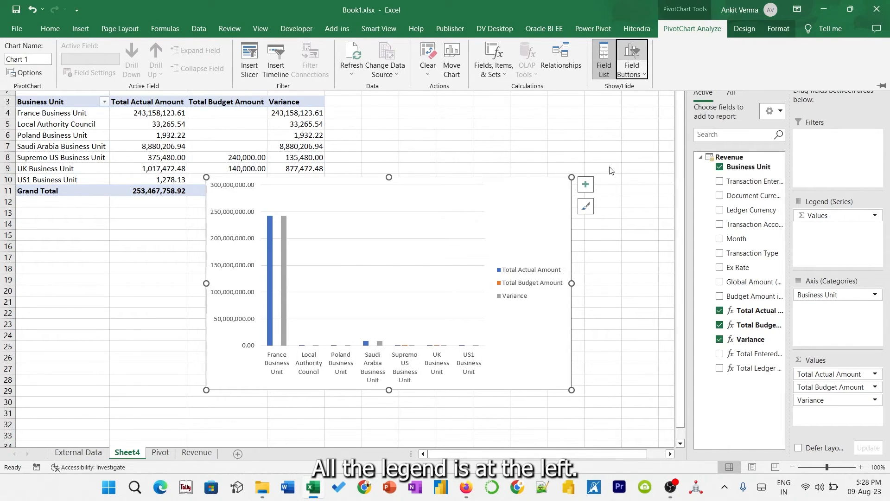
- Set the PivotChart's legend position to Top and close the field list
left_click(510, 278)
left_click(517, 274)
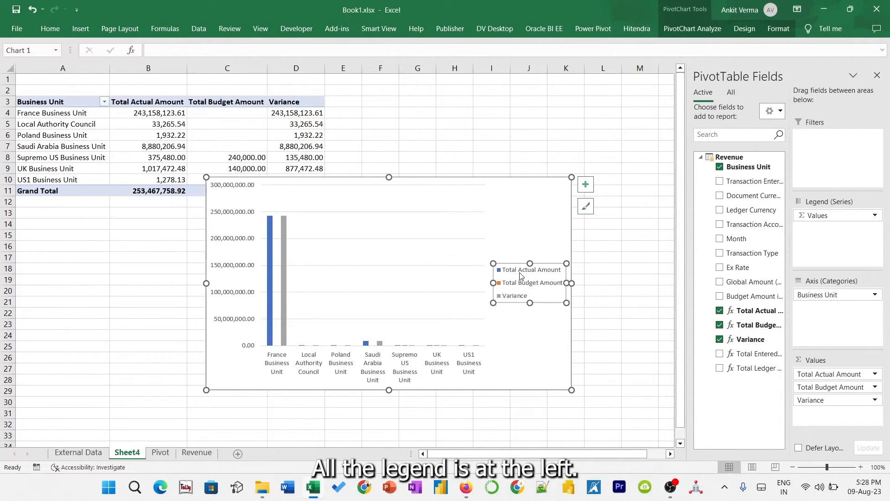
right_click(519, 274)
left_click(572, 367)
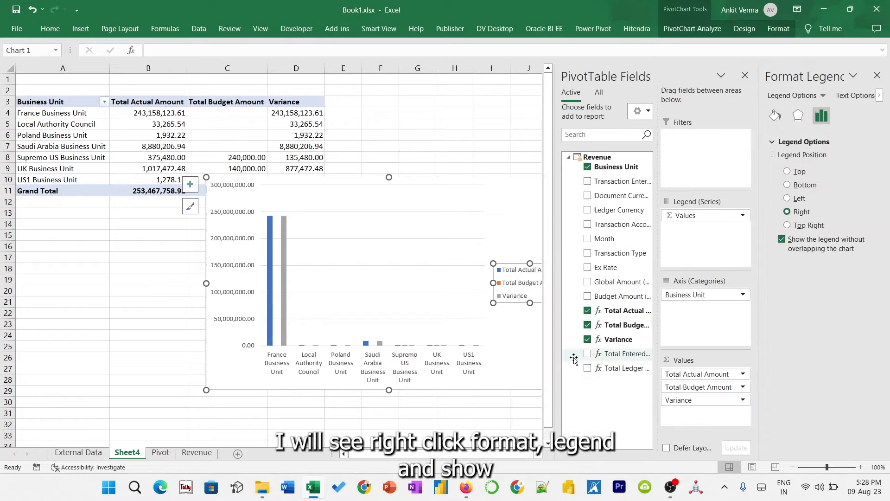
left_click(746, 76)
left_click(789, 171)
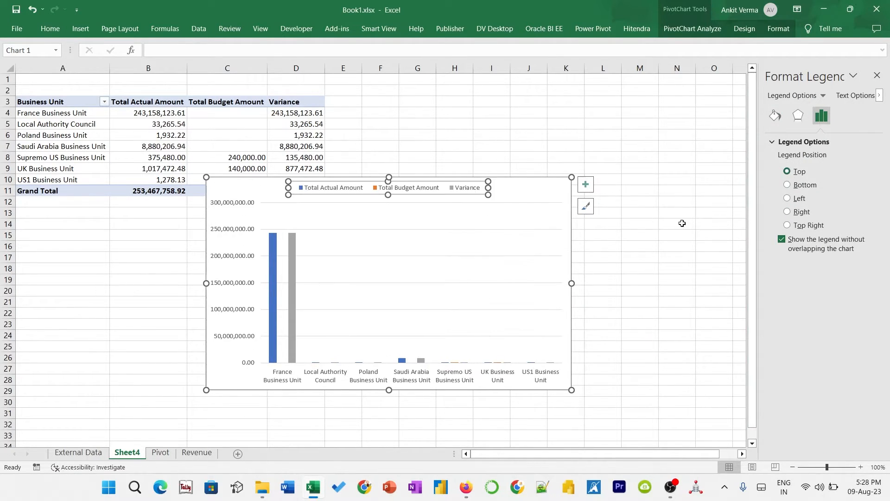
- Change the Variance series to Line with Markers plotted on the secondary axis
right_click(294, 298)
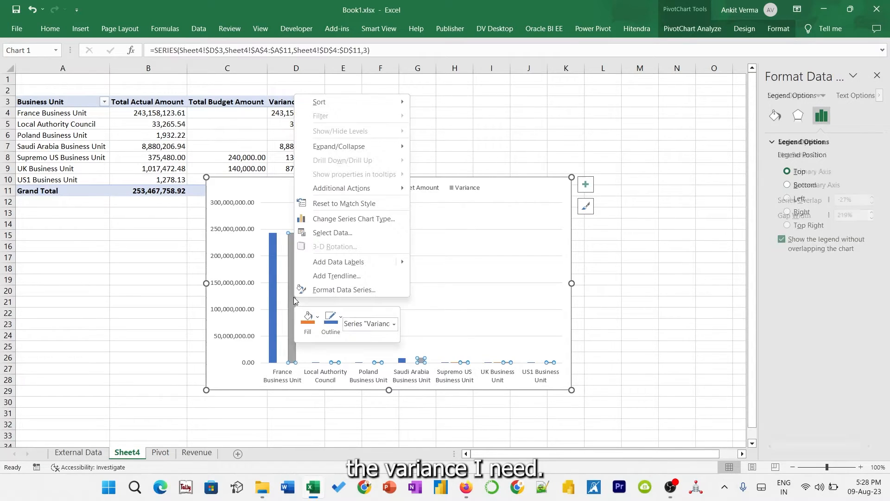
left_click(325, 219)
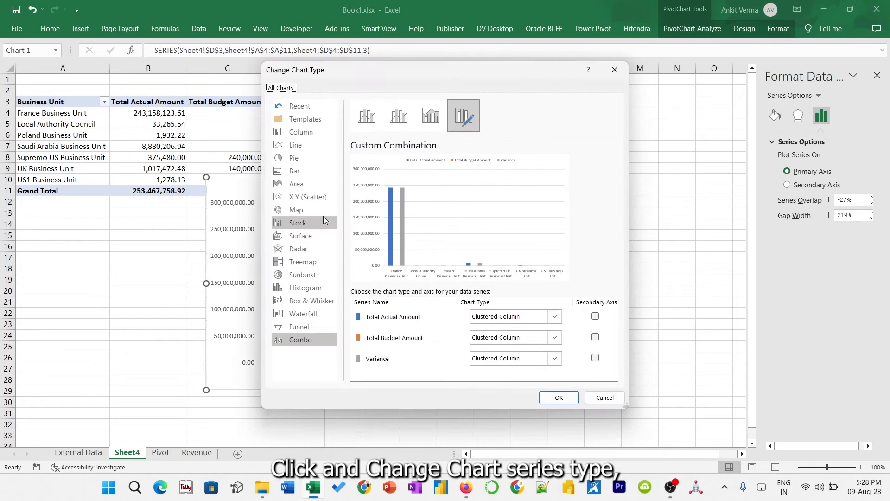
left_click(560, 360)
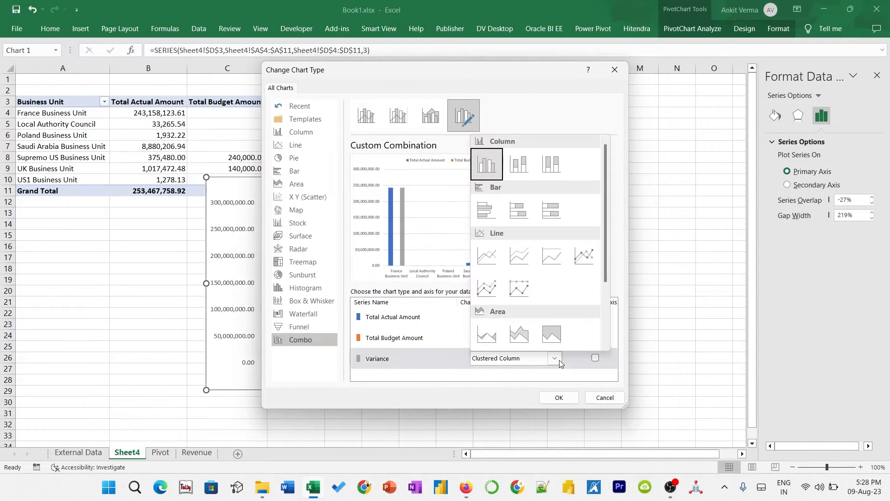
left_click(584, 256)
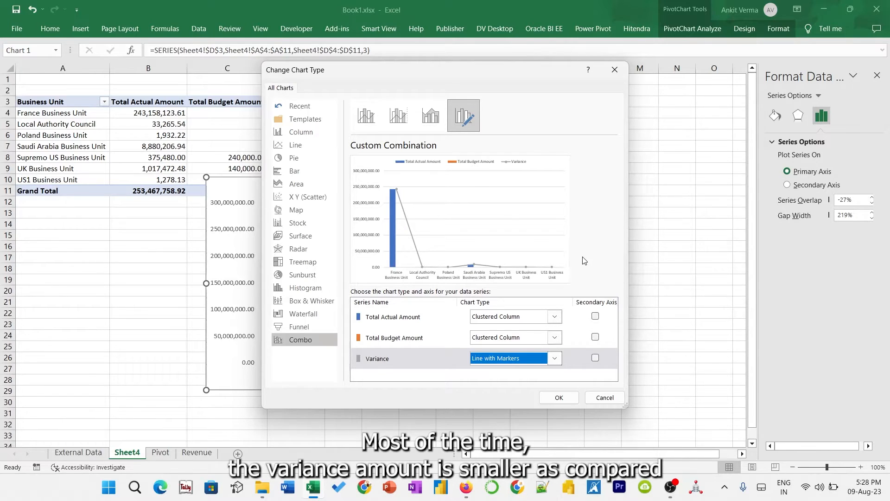
left_click(595, 358)
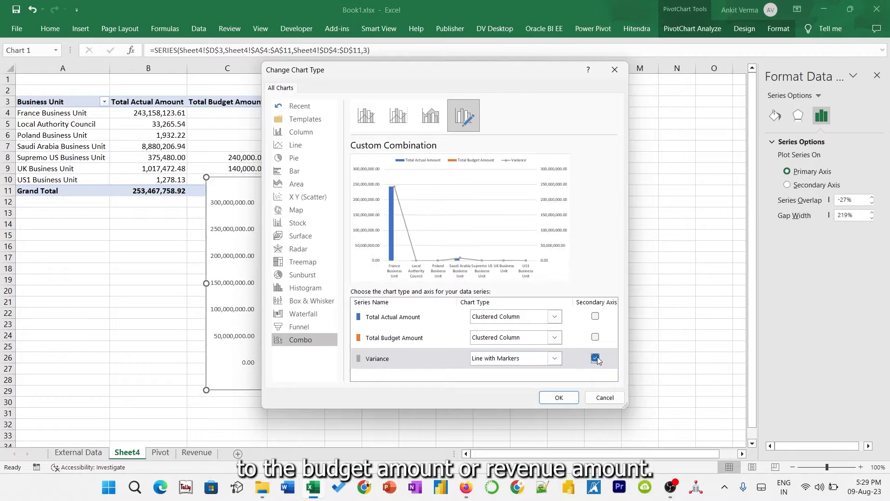
left_click(559, 398)
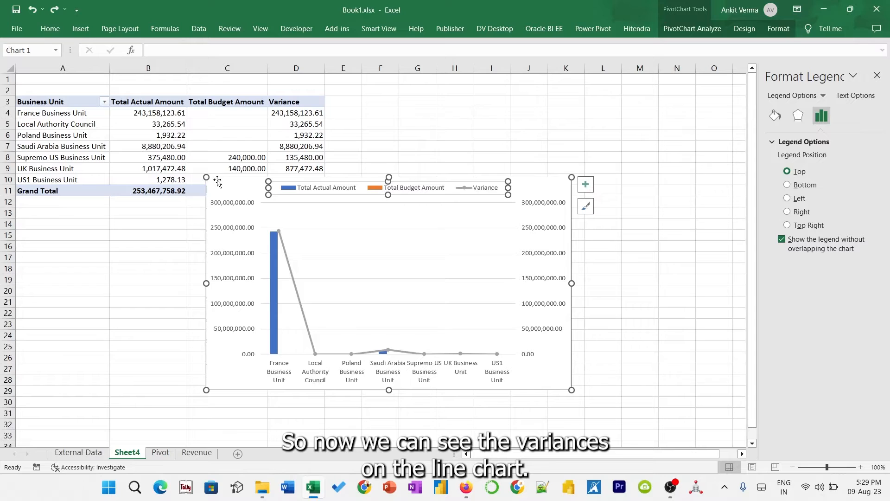
- Move the PivotChart below the PivotTable and insert a Business Unit slicer for the PivotTable
left_click_drag(218, 182, 199, 208)
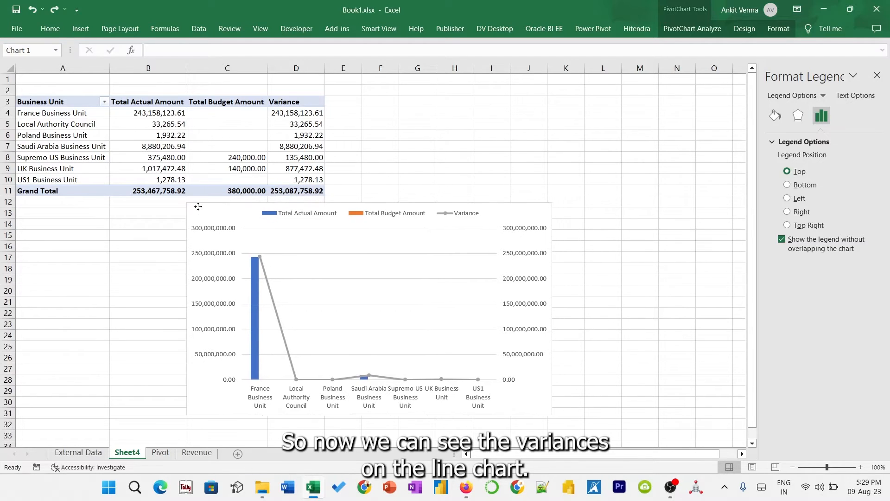
left_click(228, 135)
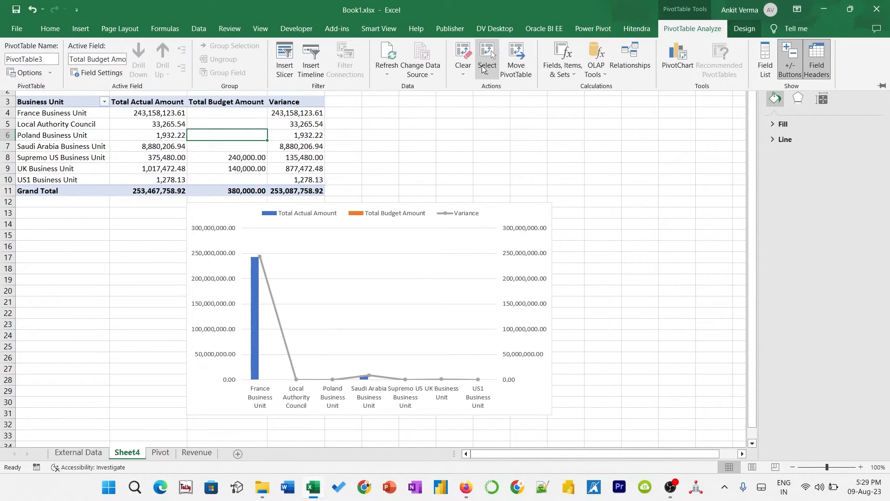
left_click(290, 57)
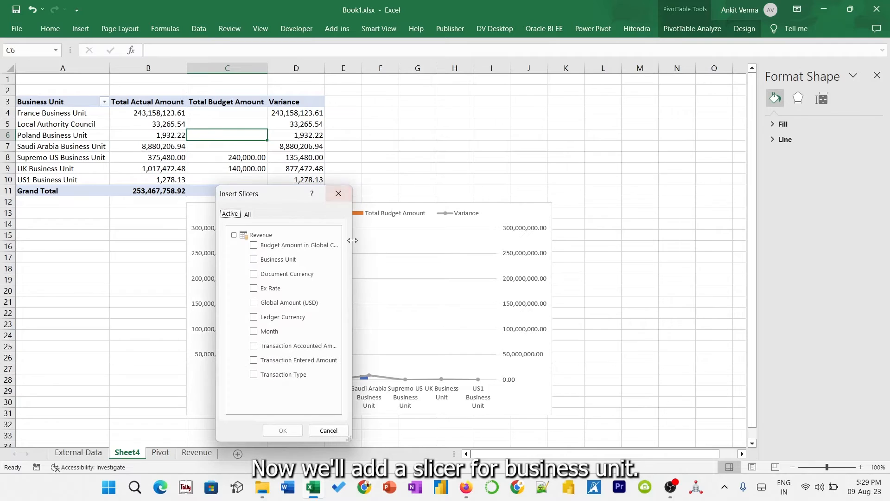
left_click(254, 261)
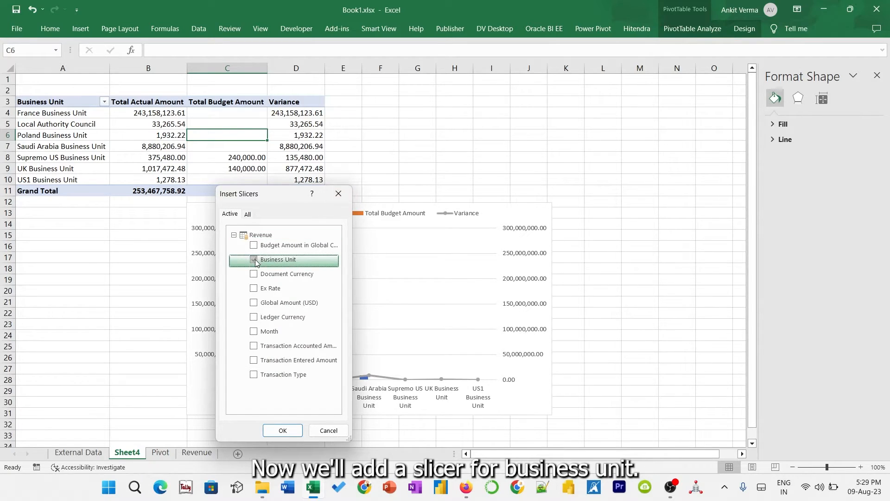
left_click(283, 429)
- Move the PivotChart over the PivotTable starting at row 3 and place the Business Unit slicer beside it
left_click_drag(359, 187, 428, 196)
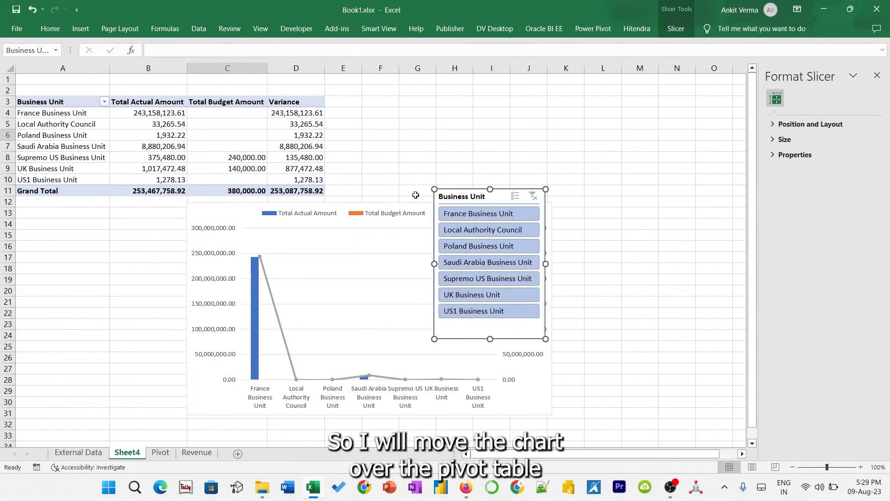
left_click(384, 209)
left_click_drag(216, 210, 44, 97)
left_click_drag(496, 189, 471, 94)
- Apply the first dark blue slicer style to the Business Unit slicer
left_click(682, 29)
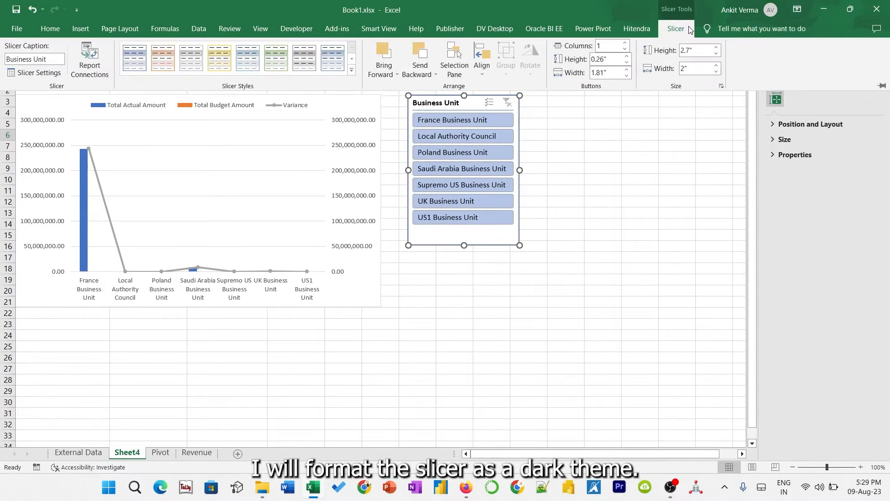
left_click(357, 74)
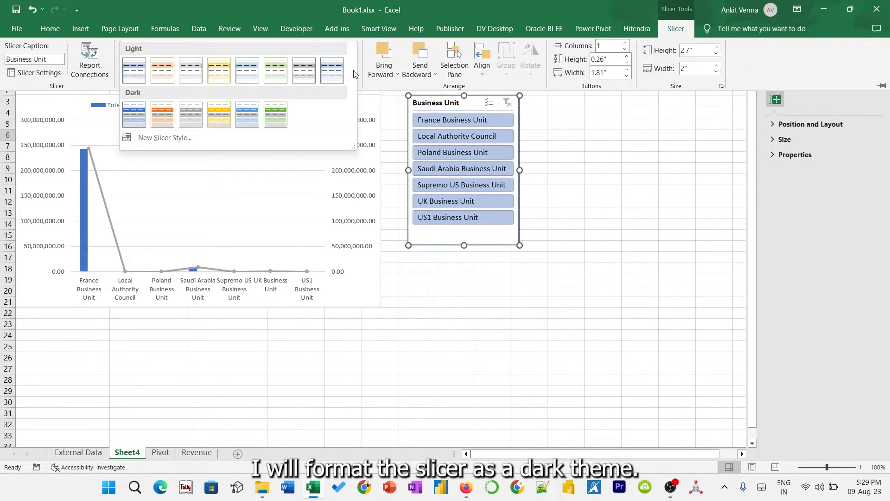
left_click(143, 121)
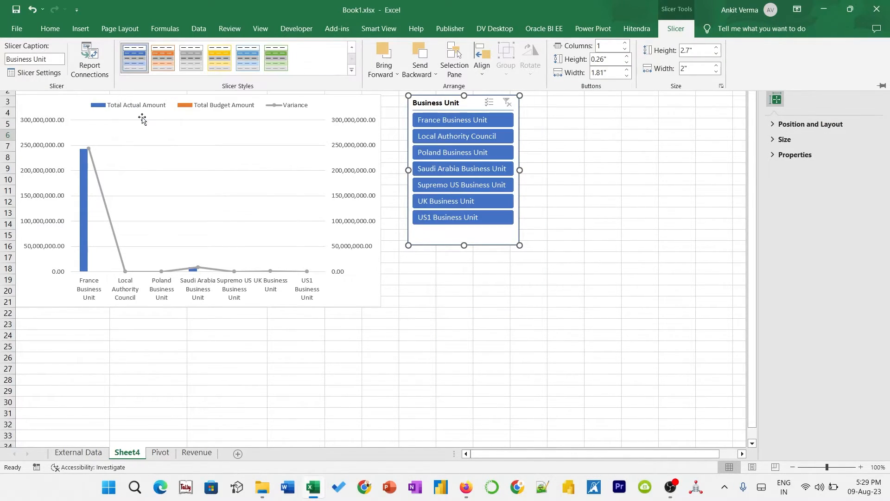
- Filter the slicer to Supremo US Business Unit and UK Business Unit together, and finally to Supremo US Business Unit alone
left_click(463, 184)
left_click(460, 198, "ctrl")
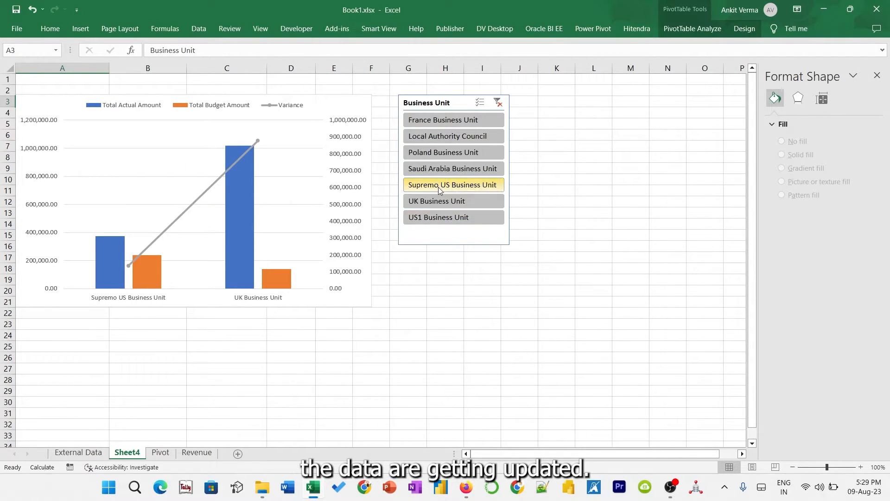
left_click(438, 185)
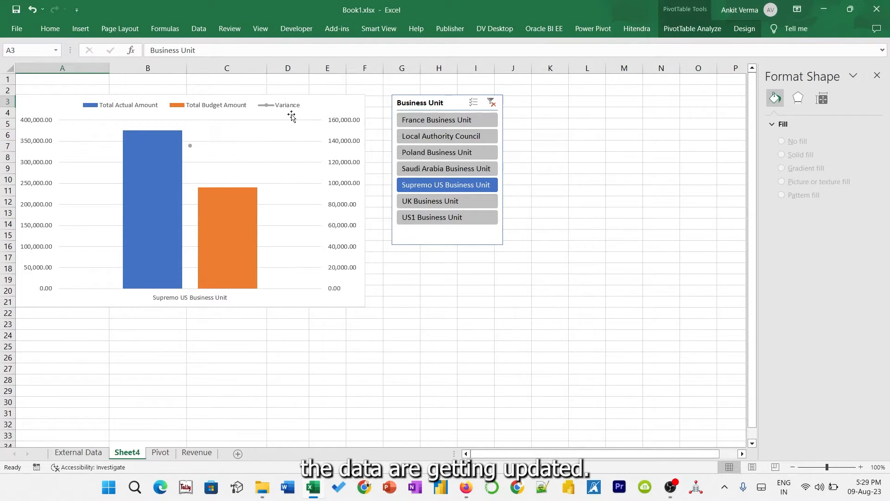
- Move the chart clear of the PivotTable and add the Month field to Rows below Business Unit
left_click(298, 100)
left_click_drag(324, 99, 413, 135)
left_click(131, 112)
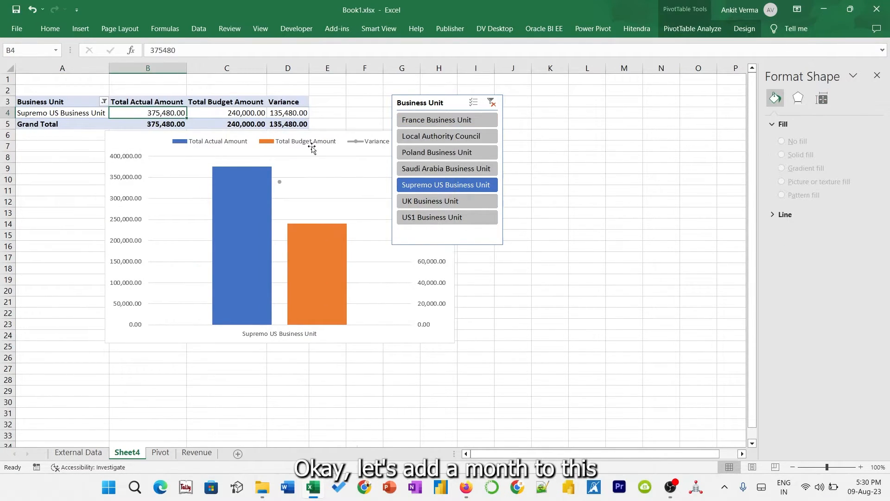
right_click(279, 113)
left_click(377, 319)
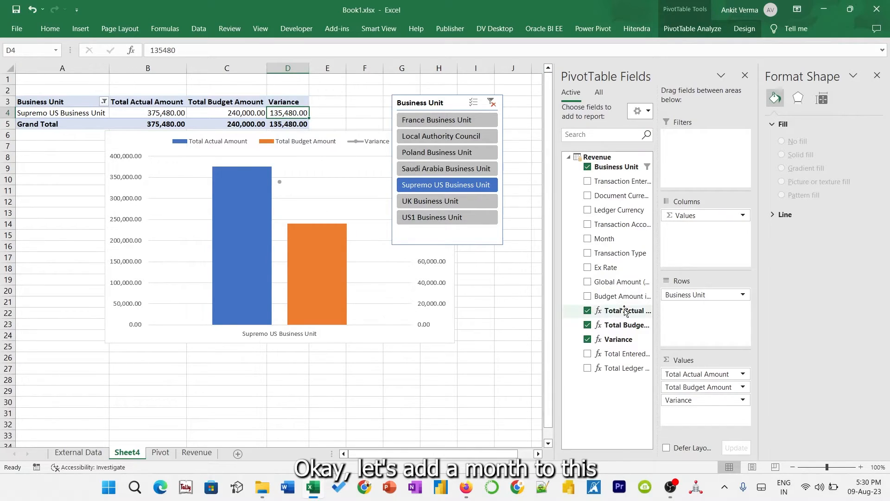
left_click_drag(605, 239, 694, 319)
- Move the chart back over the PivotTable beside the slicer and filter the slicer to UK Business Unit
left_click_drag(239, 137, 183, 109)
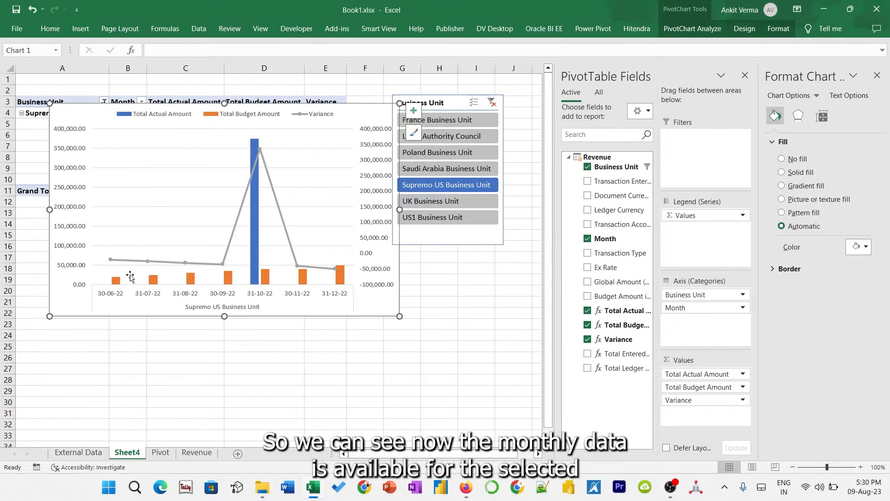
left_click_drag(338, 110, 315, 93)
left_click(430, 203)
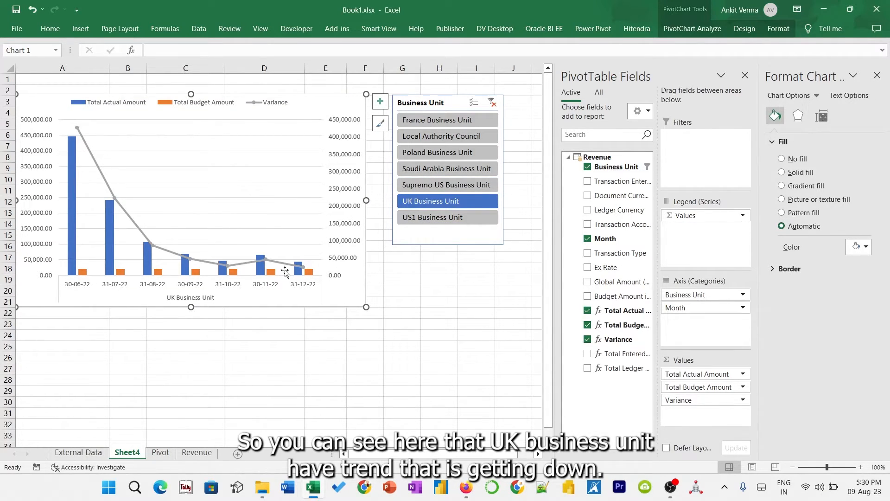
- Close the field list and set the Total Actual Amount series to 0% series overlap and 80% gap width
left_click(224, 269)
left_click(223, 274)
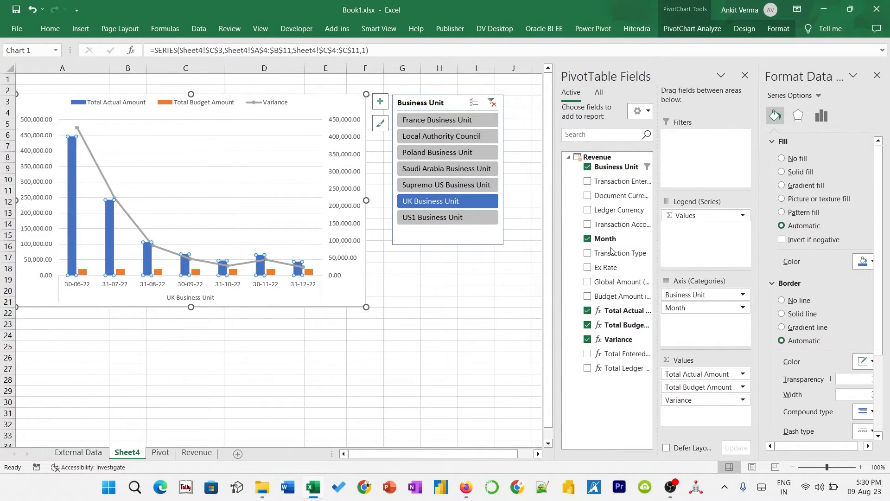
left_click(745, 76)
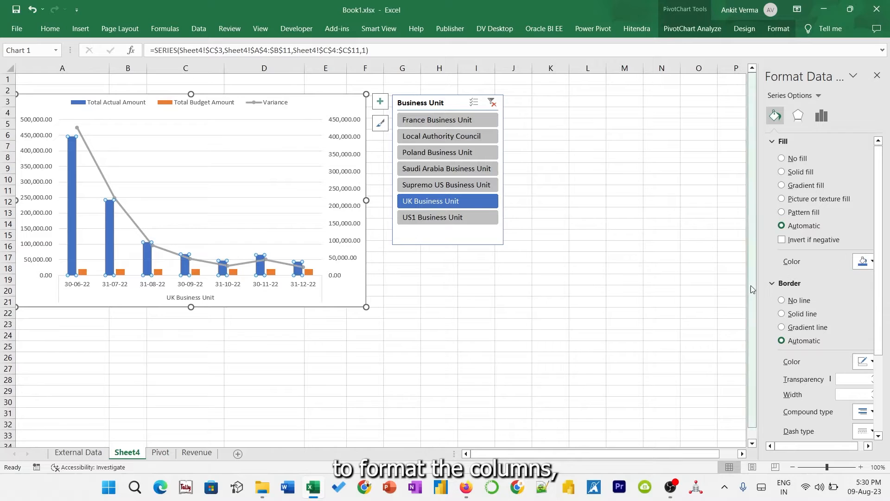
left_click_drag(762, 273, 719, 272)
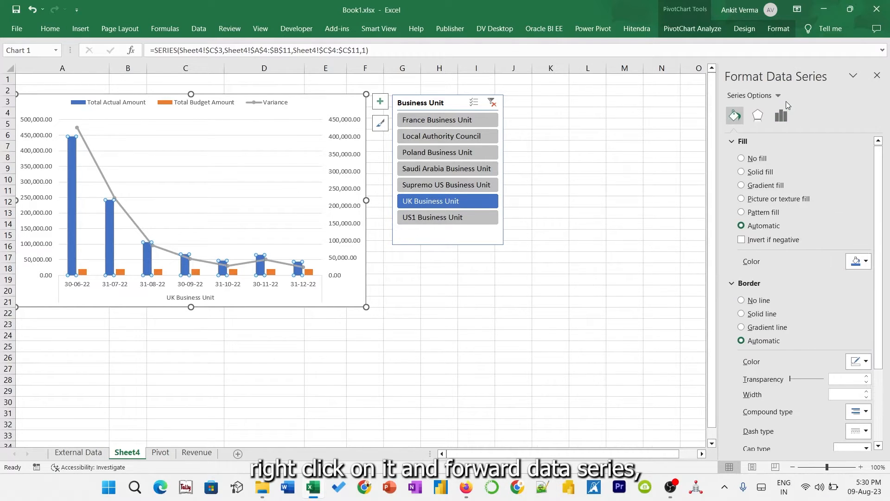
left_click(781, 116)
left_click_drag(858, 200, 801, 213)
type("0")
key("Return")
key("Tab")
type("8")
key("Return")
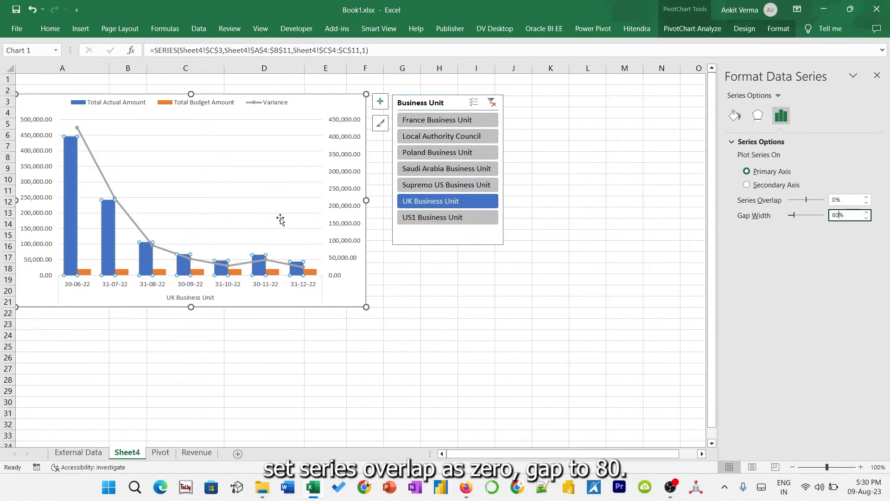
- Change the fill color of the Total Budget Amount columns to gray
left_click(162, 272)
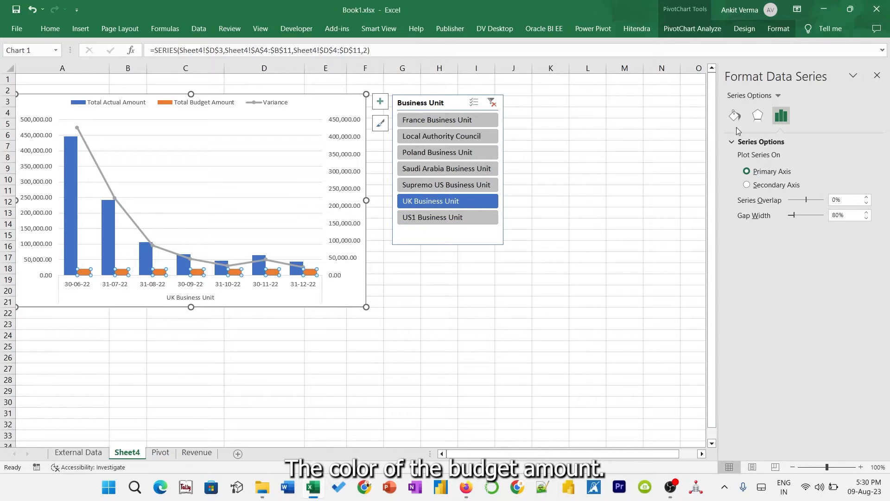
left_click(735, 116)
left_click(742, 141)
left_click(865, 262)
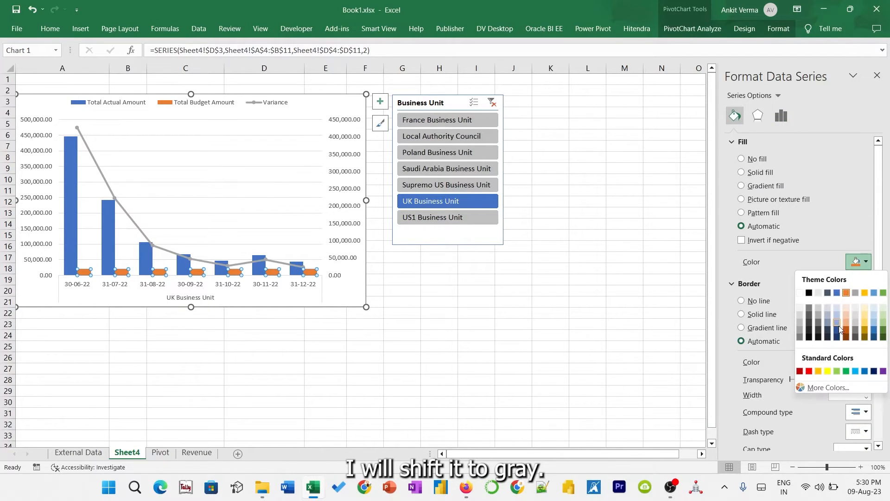
left_click(855, 292)
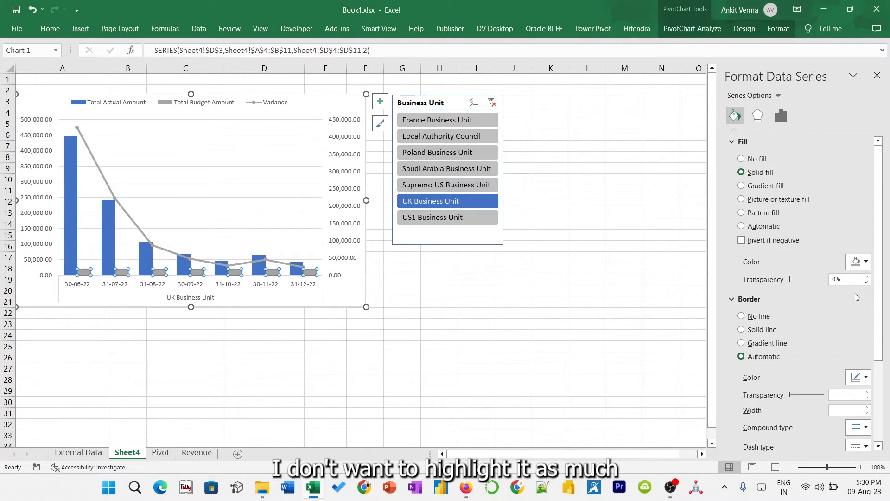
- Color the Variance series line dark orange and fill its markers with standard dark red
left_click(219, 273)
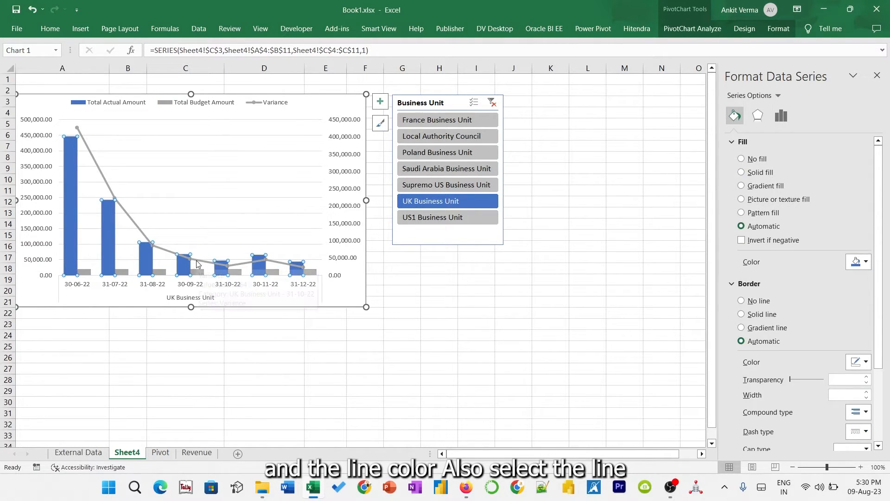
left_click(197, 263)
left_click(859, 236)
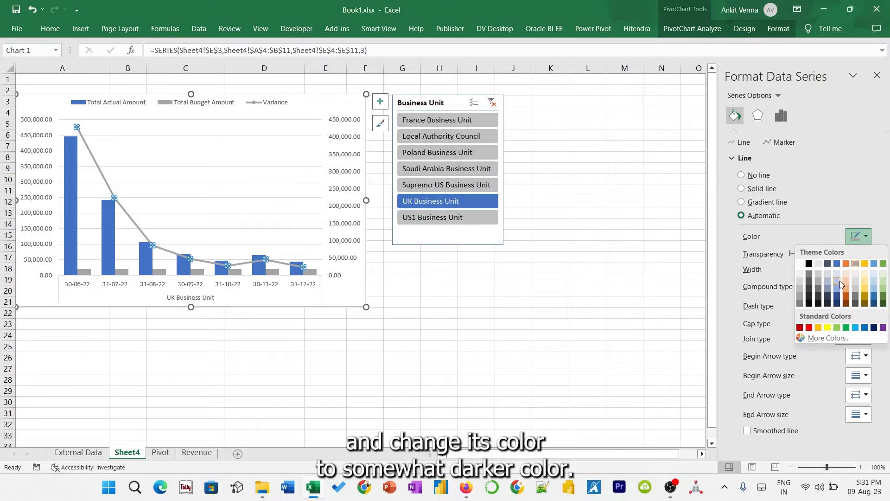
left_click(846, 297)
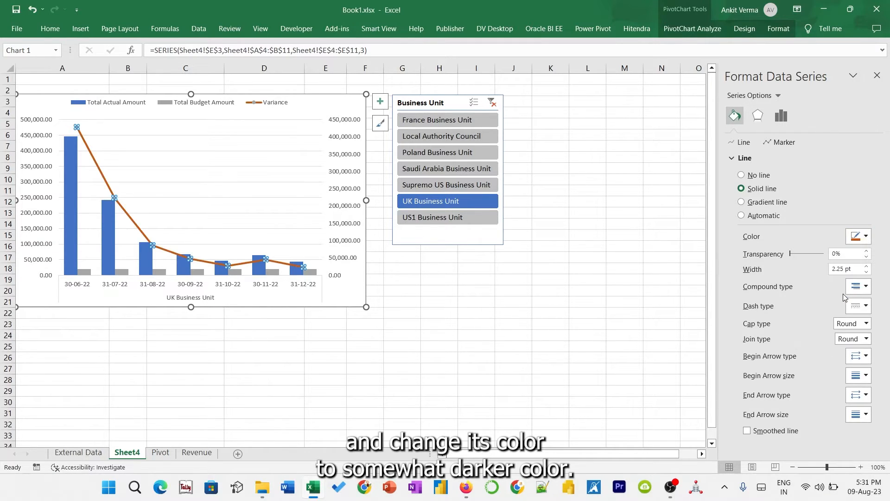
left_click(784, 142)
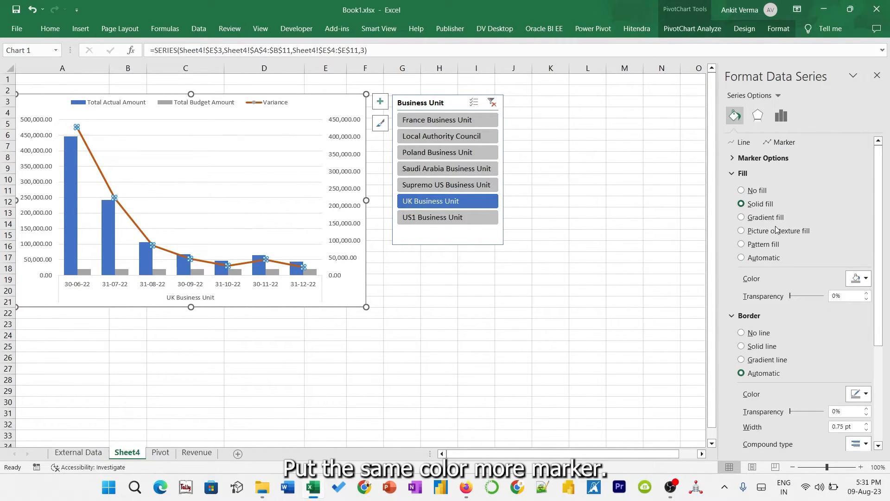
left_click(865, 280)
left_click(800, 391)
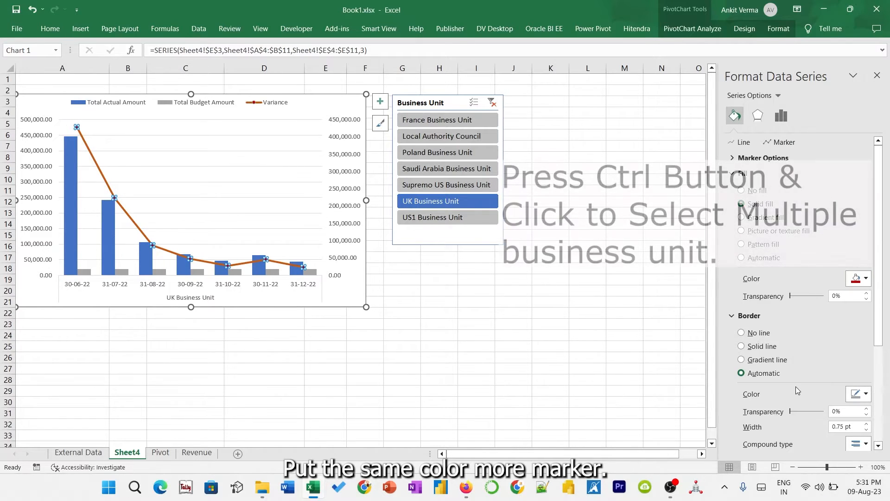
- Select both Supremo US Business Unit and UK Business Unit in the slicer and widen the chart slightly
left_click(252, 218)
left_click(447, 184)
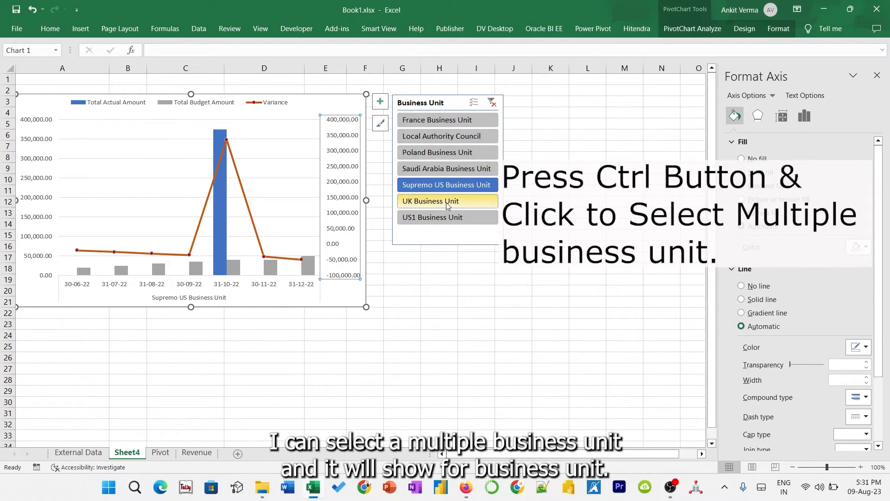
left_click(448, 202, "ctrl")
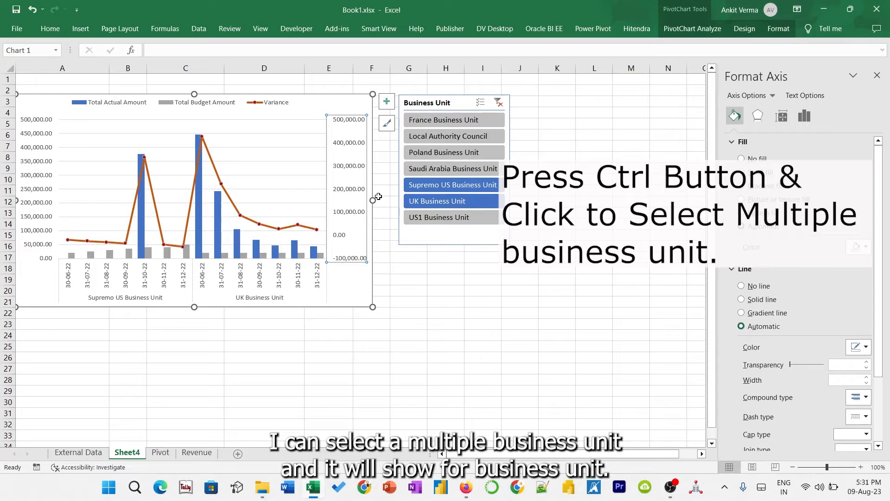
left_click_drag(373, 201, 389, 201)
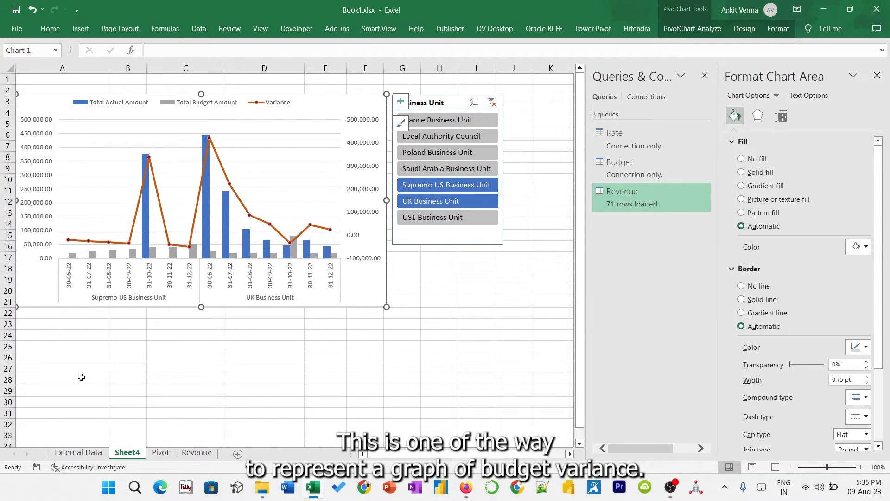
- Add a "Revised Budget" column in H2 of the Budget Table on the External Data sheet and widen column H
left_click(73, 452)
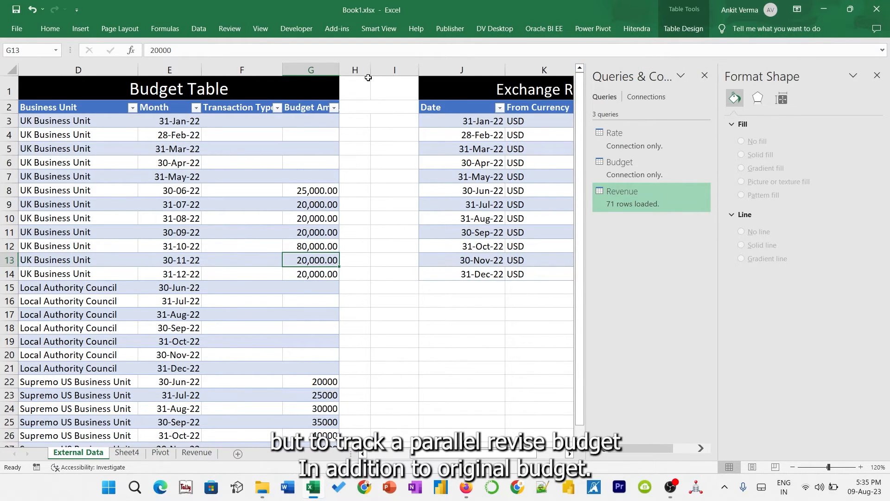
left_click(348, 109)
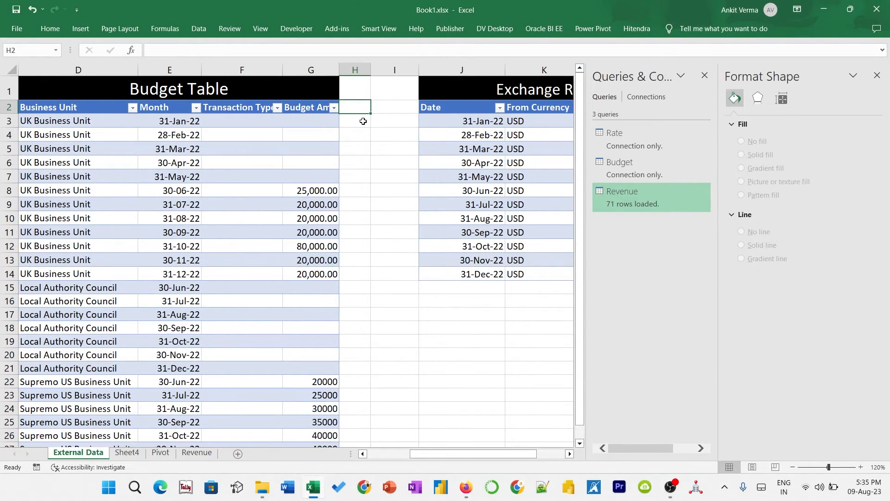
type("Reve")
type("ised ")
type("Bu")
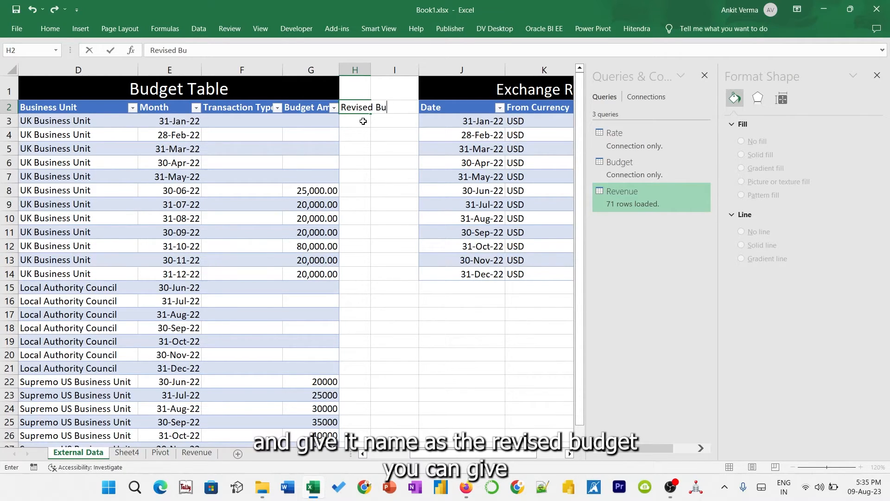
type("dget")
key("Return")
left_click_drag(371, 70, 397, 70)
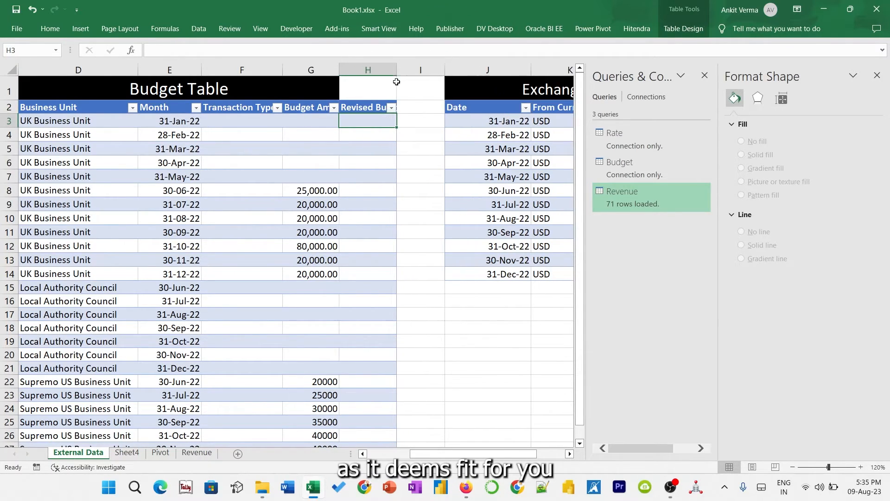
- Enter a revised budget of 30000 in H8 and fill it down to H14 for the UK Business Unit's June to December rows
left_click(358, 189)
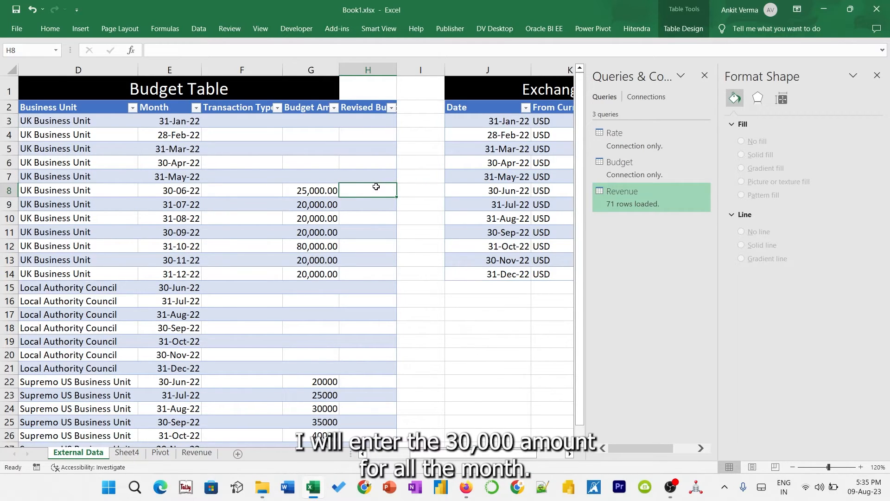
type("3000")
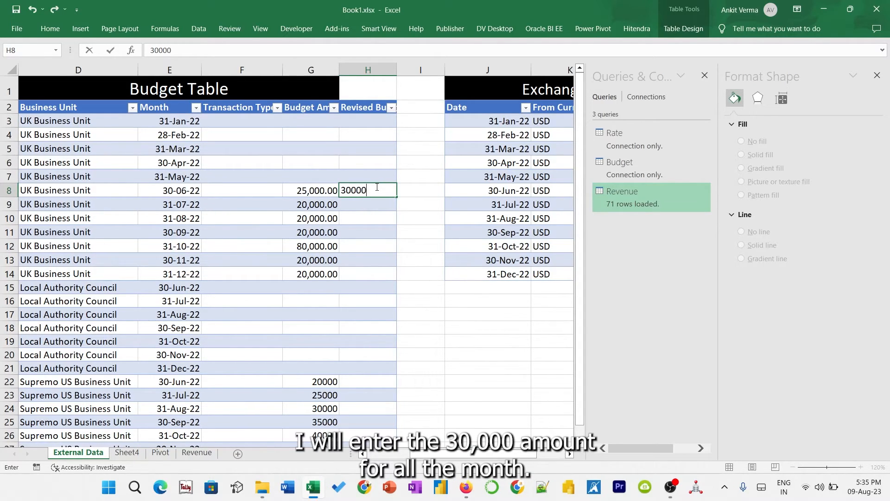
type("0")
key("Return")
left_click(376, 187)
key("shift+Down")
key("shift+Down")
key("shift+Down")
key("shift+Down")
key("shift+Down")
key("shift+Down")
key("ctrl+d")
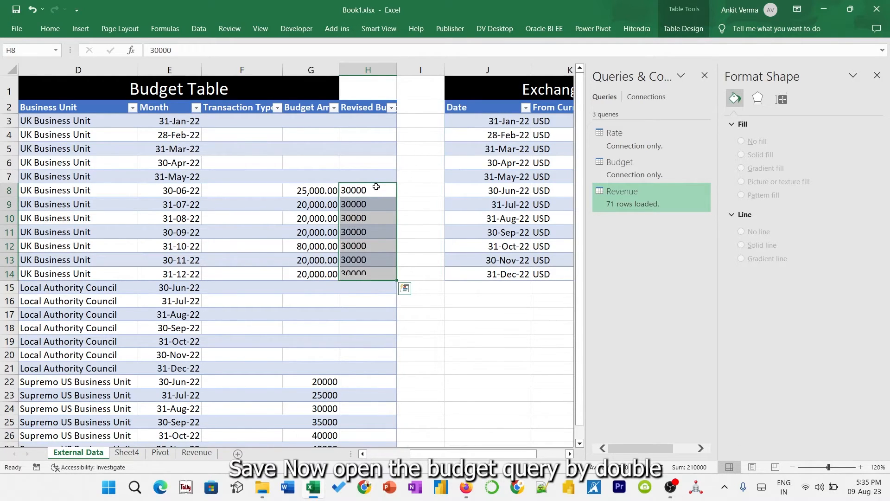
key("F2")
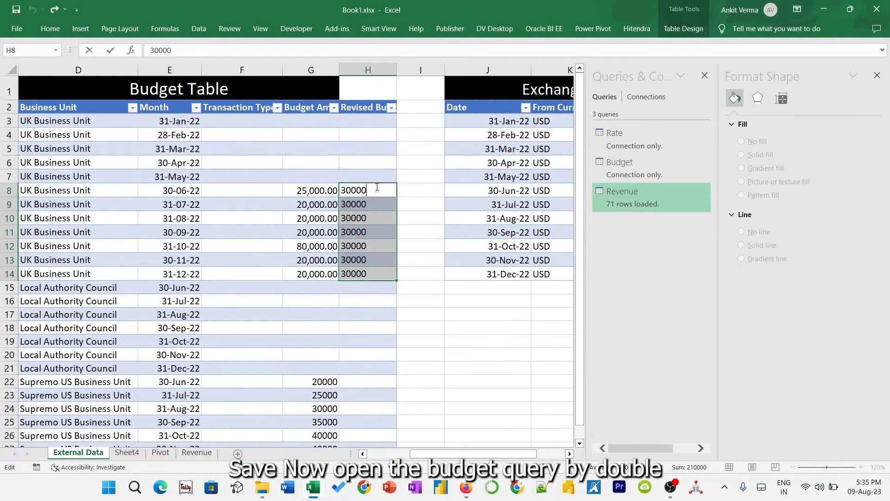
key("ctrl+Return")
left_click(376, 187)
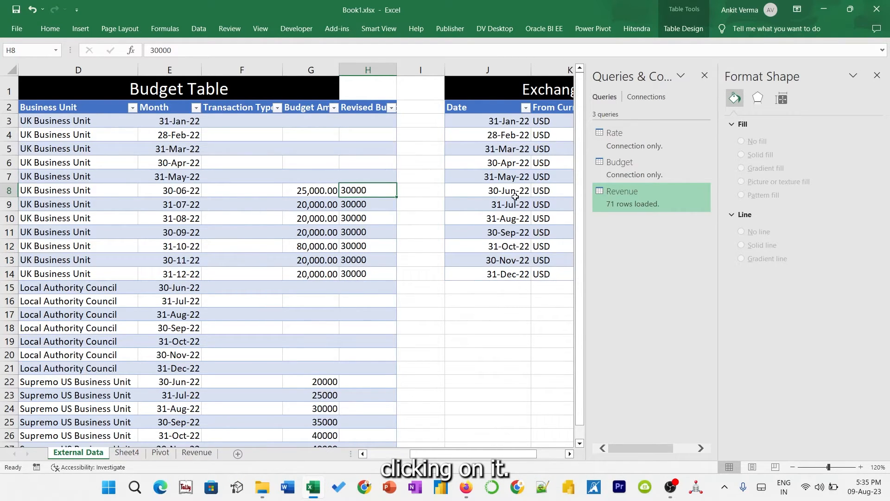
- Open the Budget query in the Power Query Editor and set the Revised Budget column's data type to Decimal Number
double_click(647, 169)
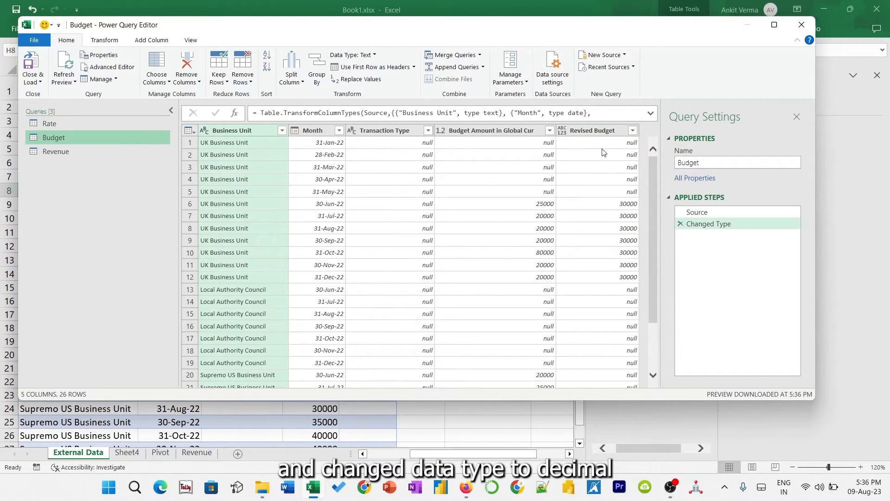
left_click(561, 134)
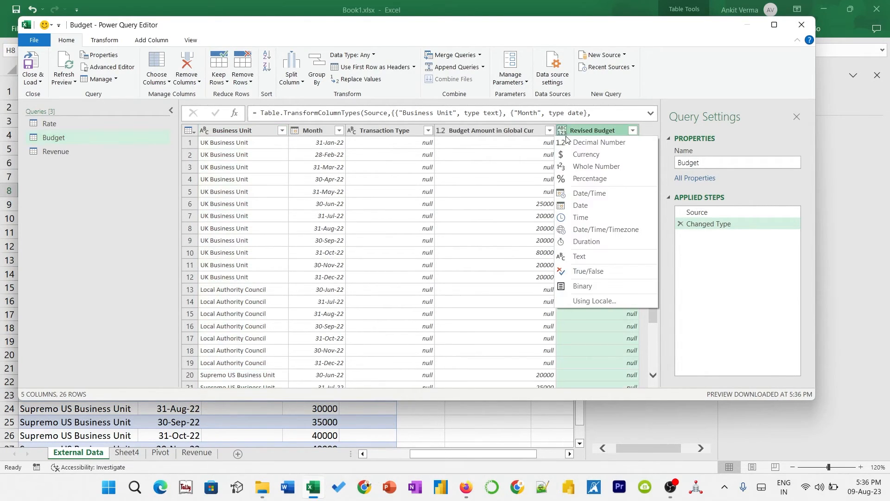
left_click(583, 144)
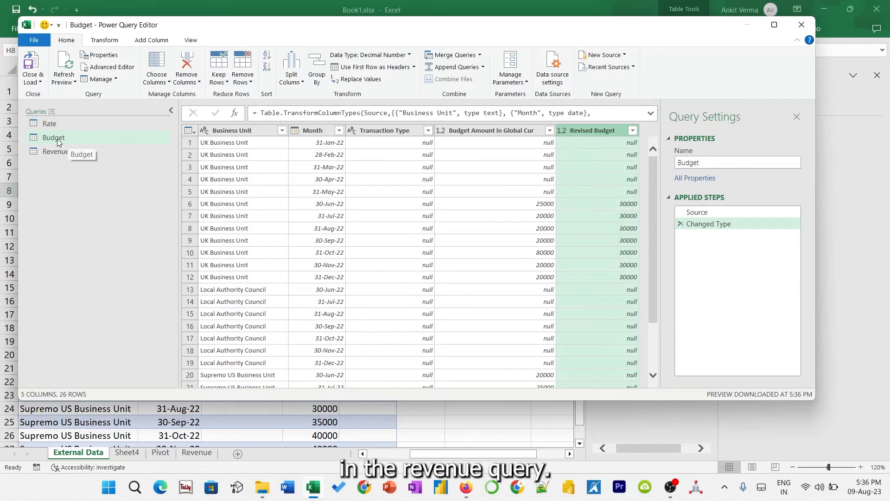
- Check the Revised Budget column in the Revenue query, then close the editor and load the query changes
left_click(59, 152)
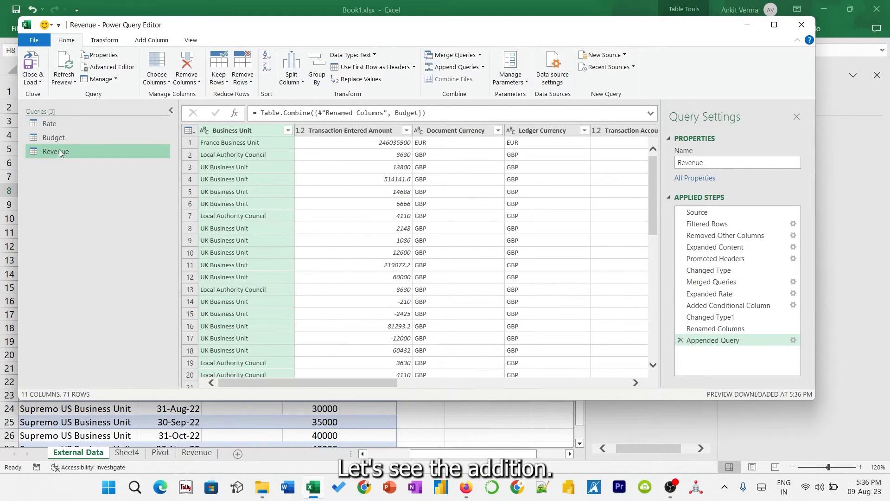
left_click(511, 382)
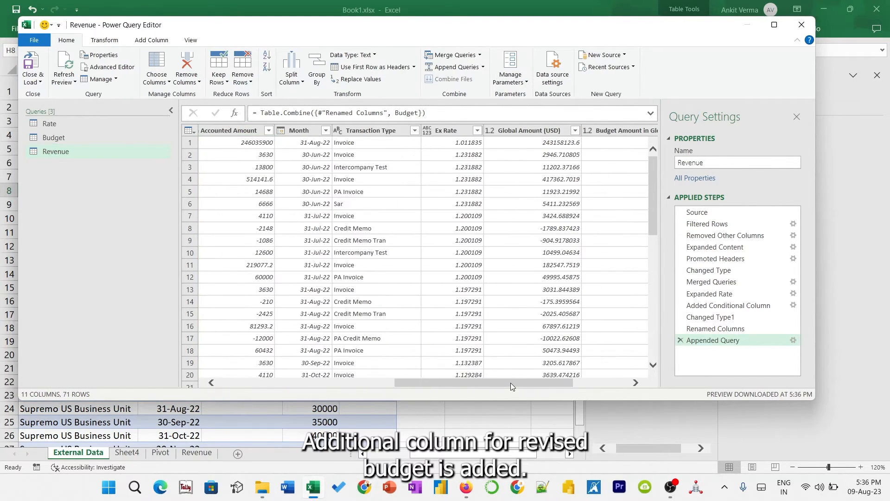
left_click_drag(517, 387, 586, 389)
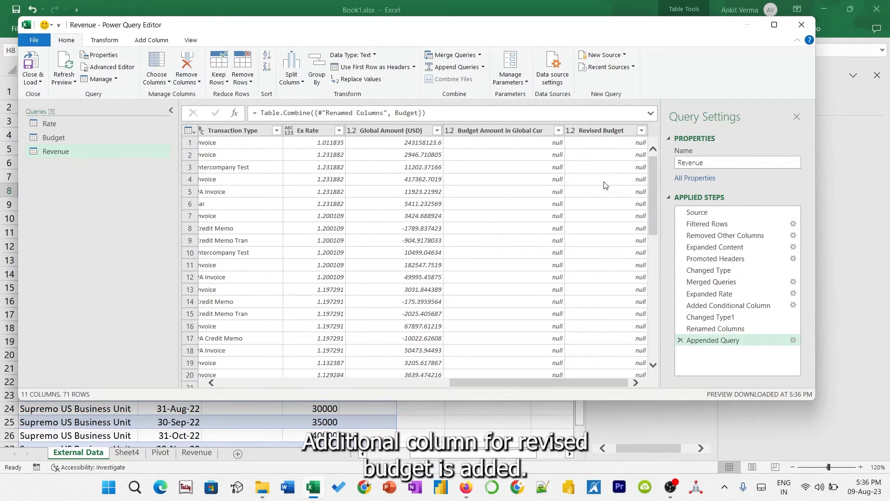
scroll(606, 186, "down", 15)
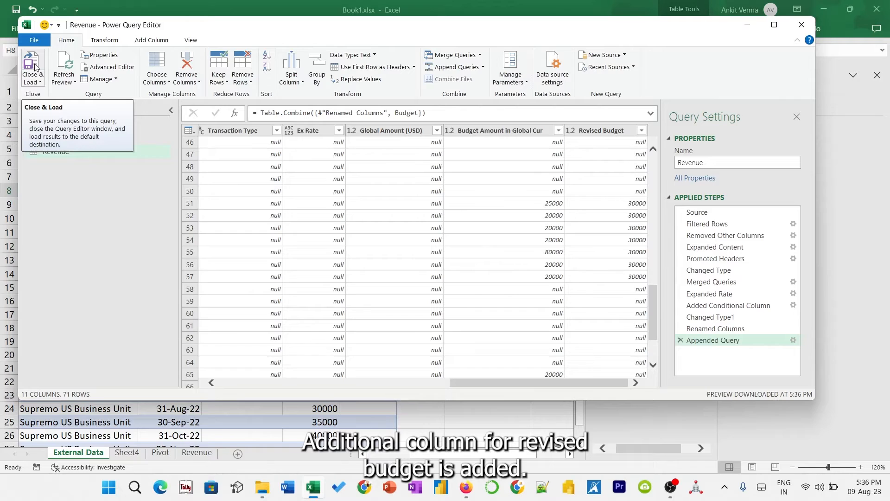
left_click(31, 64)
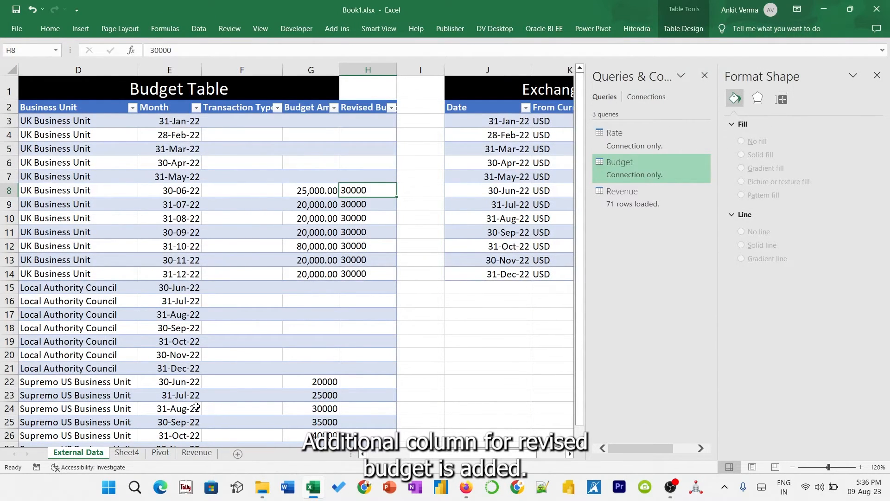
- Insert a PivotTable from the Data Model on a new worksheet
left_click(80, 28)
left_click(21, 64)
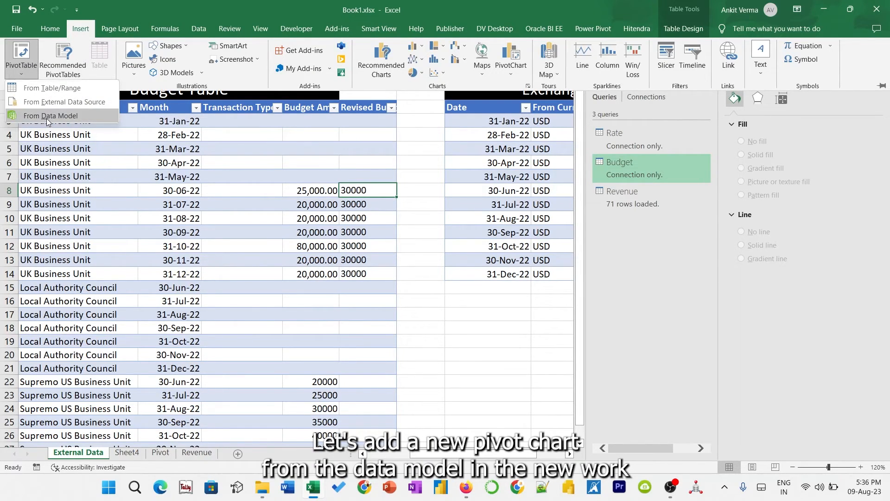
left_click(47, 118)
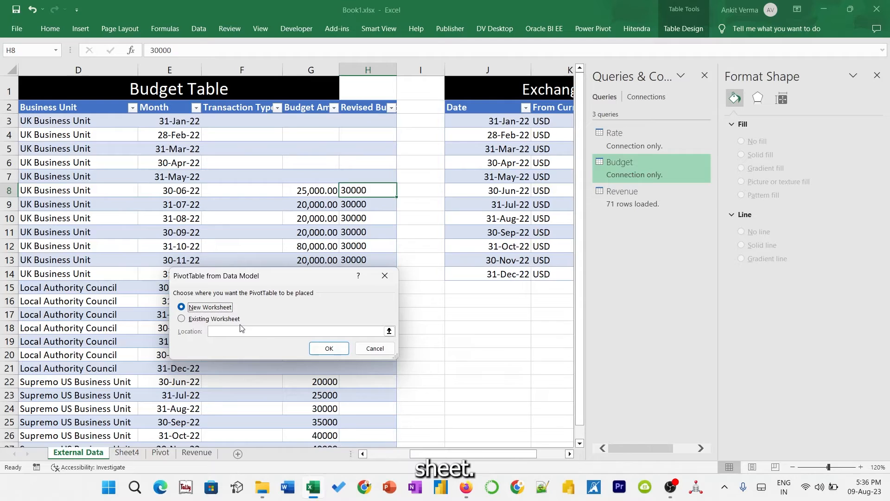
left_click(342, 353)
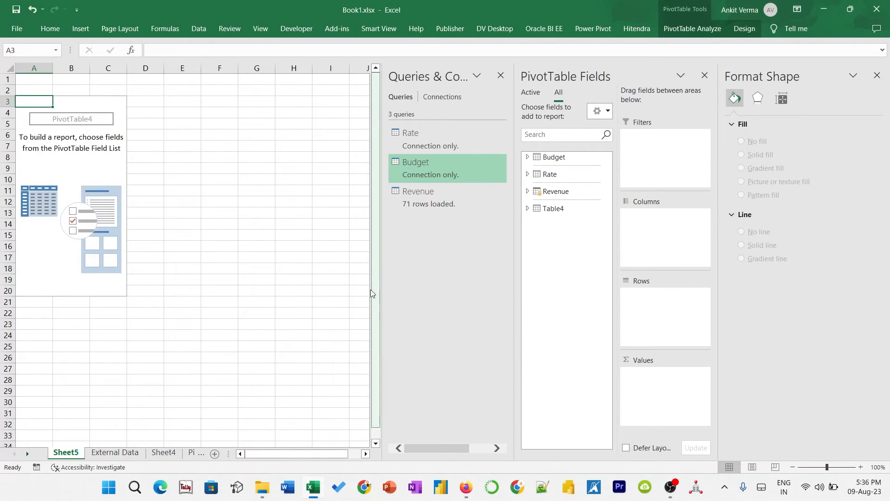
- Add the Revenue table's Total Actual Amount and Total Budget Amount measures to the PivotTable values
left_click(527, 193)
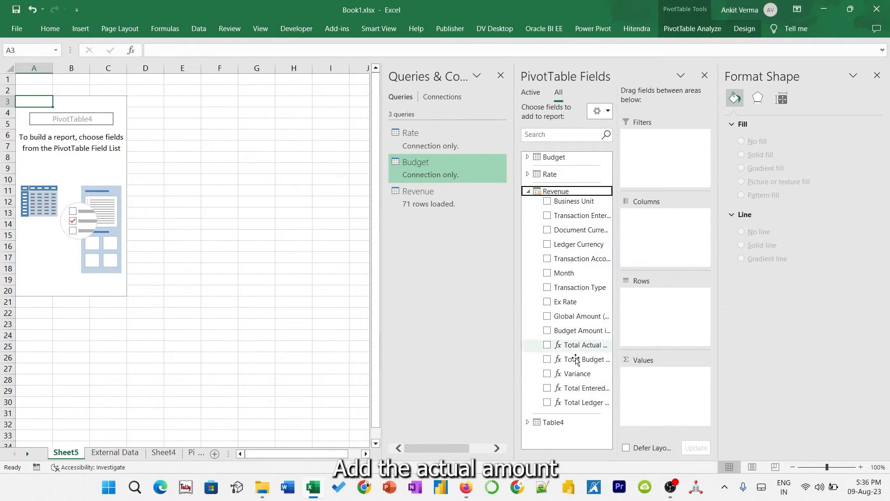
left_click(548, 345)
left_click(547, 360)
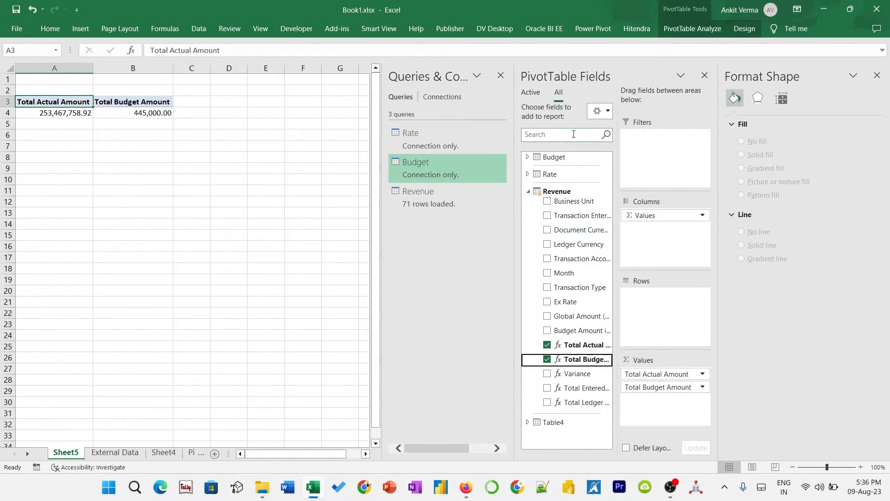
- Start a new Power Pivot measure in the Revenue table with the formula =SUM(Revenue[Revised Budget])
left_click(593, 29)
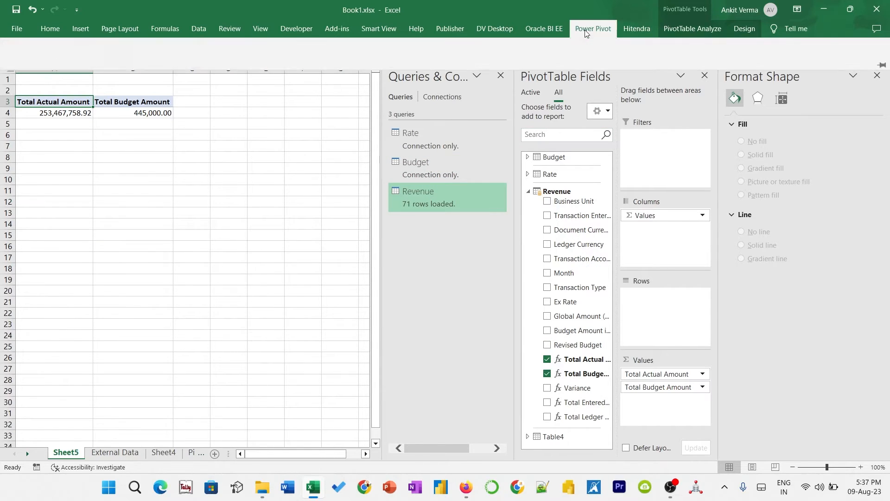
left_click(56, 62)
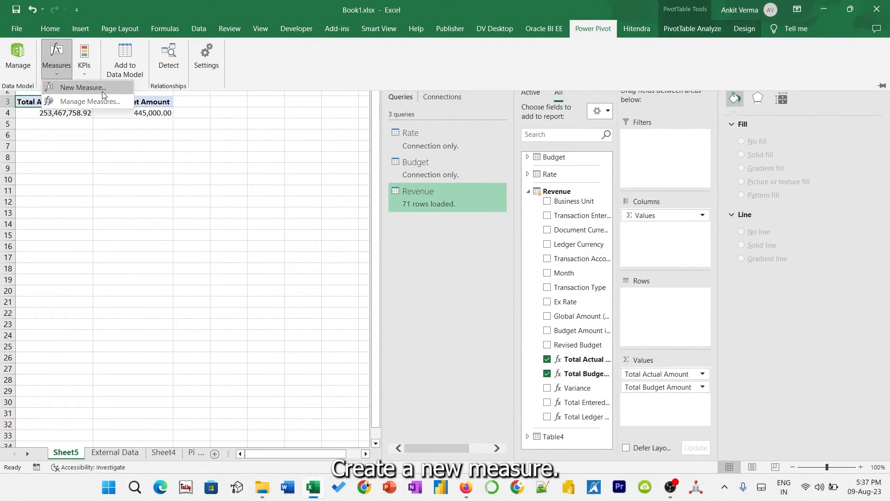
left_click(70, 86)
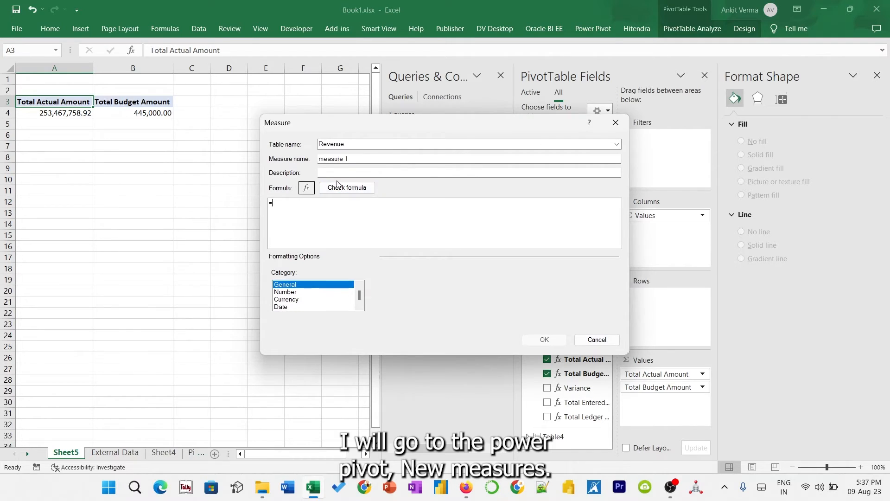
type("sum")
key("Tab")
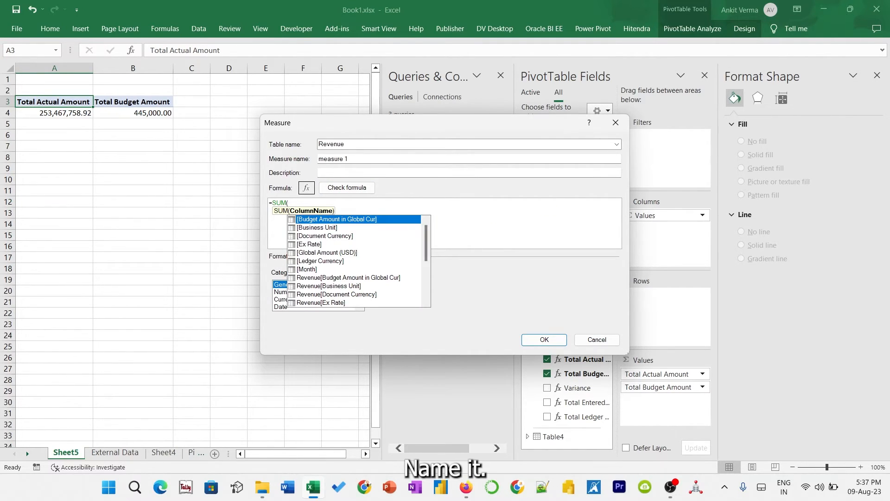
type("revis")
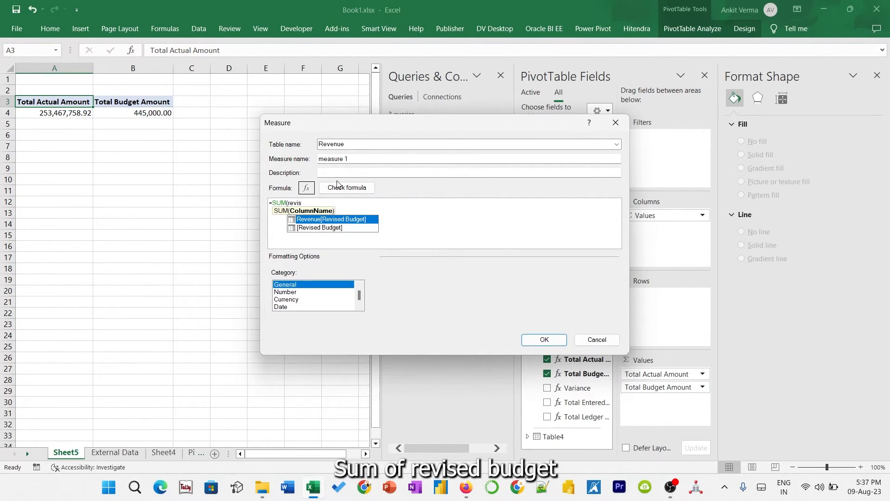
key("Tab")
type(")")
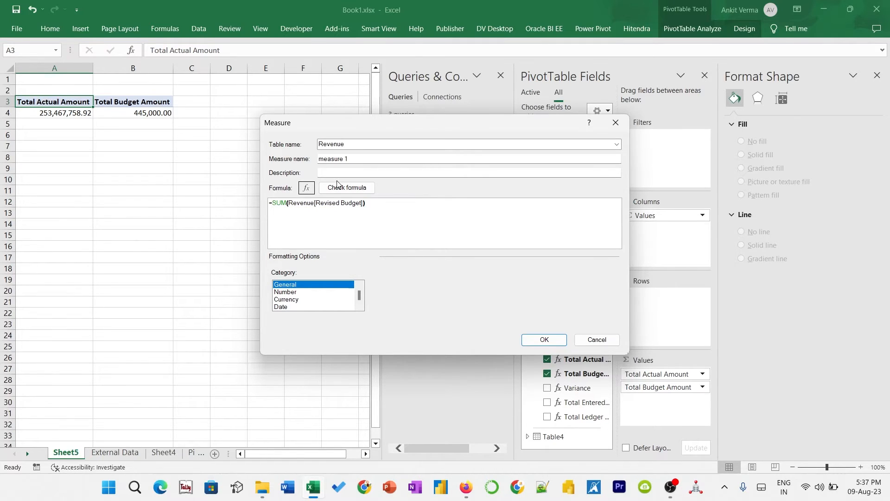
- Name the measure Total Revised Budget, format it as Number with a thousands separator, and save it
left_click_drag(363, 157, 285, 158)
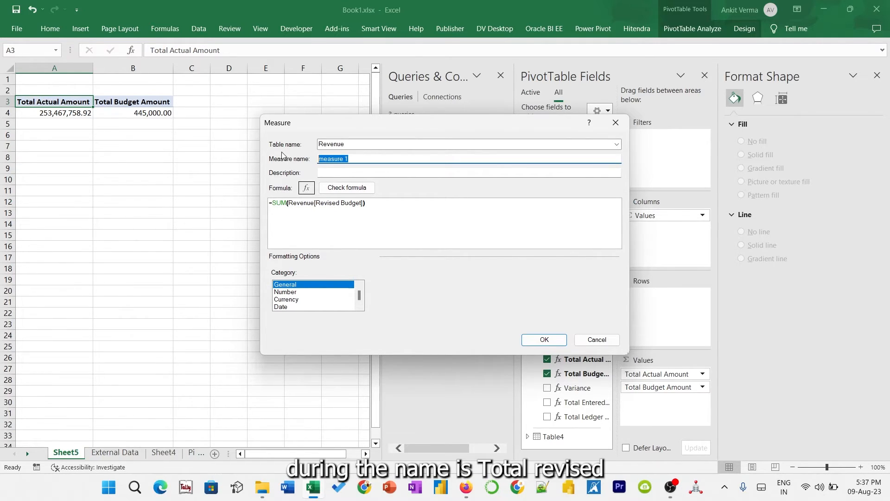
type("Re")
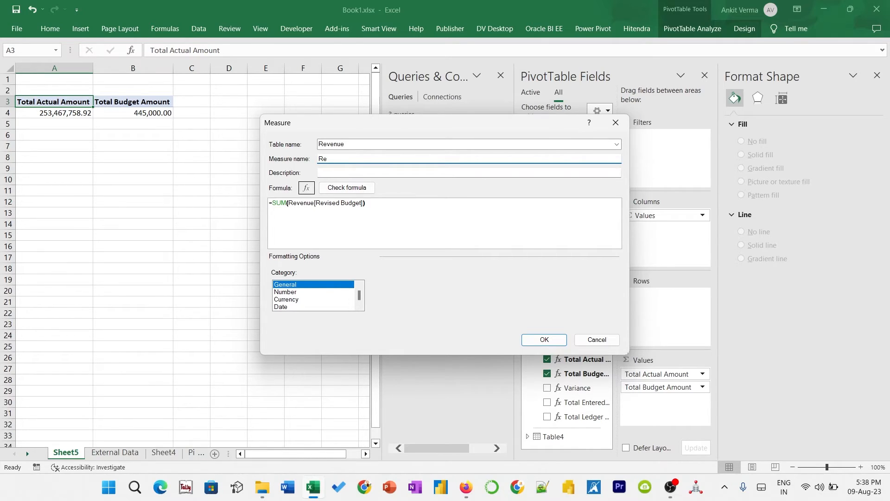
key("BackSpace")
key("BackSpace")
type("Total Revised Bud")
left_click(297, 292)
left_click(406, 314)
left_click(544, 340)
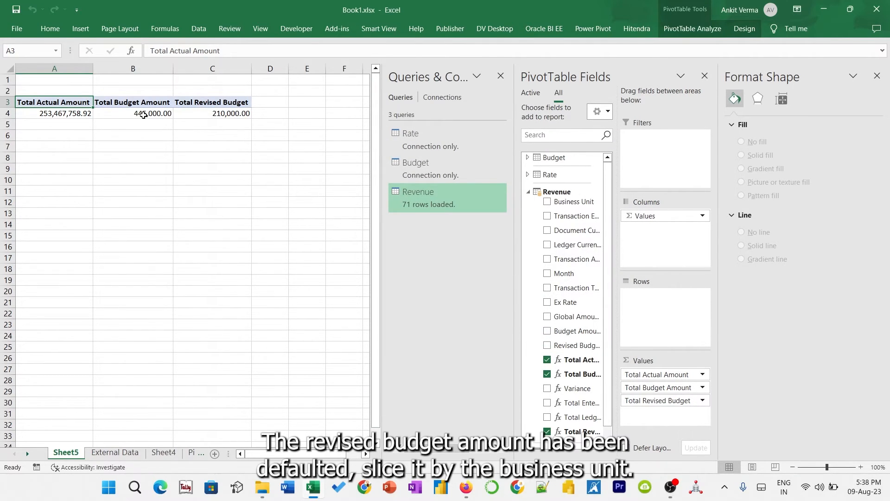
- Break the PivotTable down by Business Unit in the rows
left_click_drag(576, 208, 655, 308)
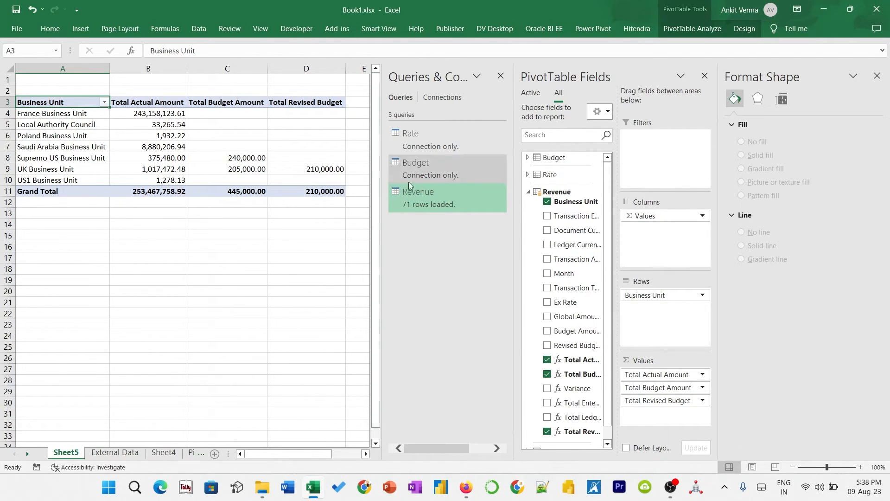
mouse_move(436, 197)
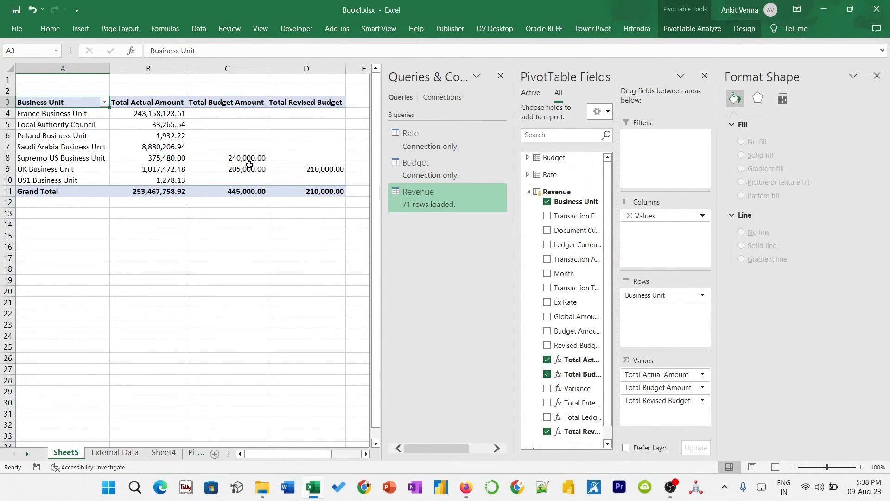
- Start a new Power Pivot measure in the Revenue table named Variance from Revised Budget
left_click(593, 29)
left_click(56, 58)
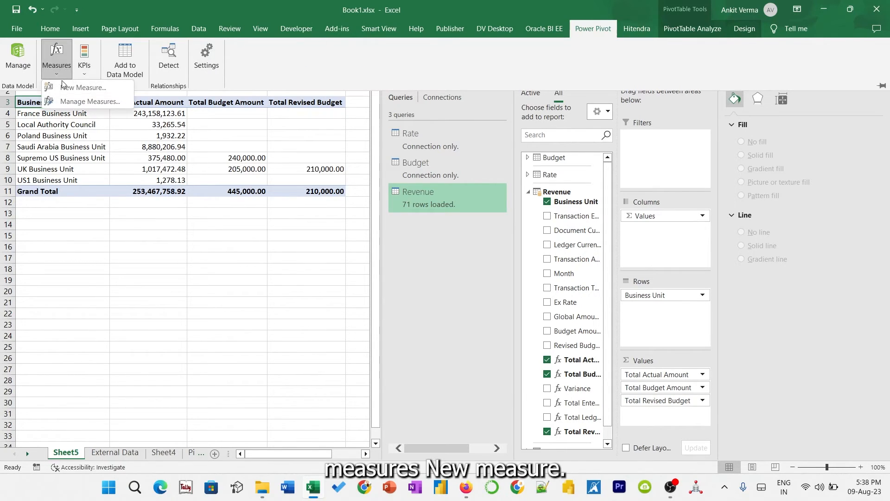
left_click(83, 88)
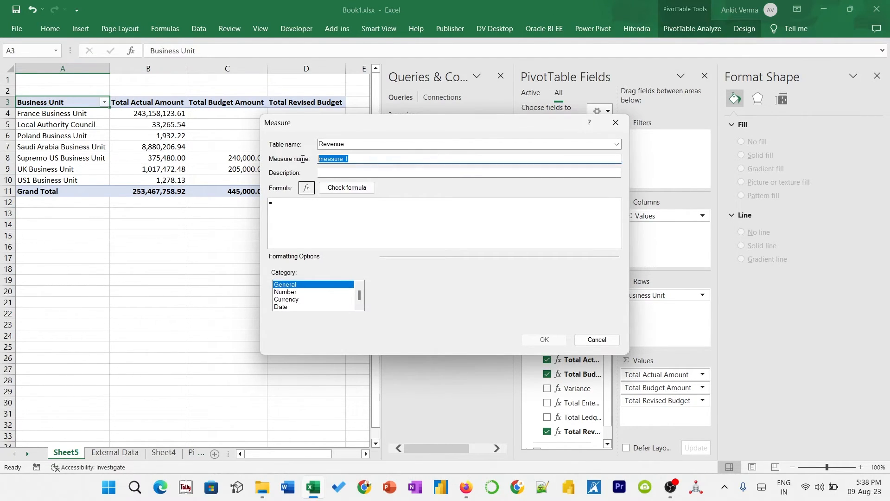
type("Varia")
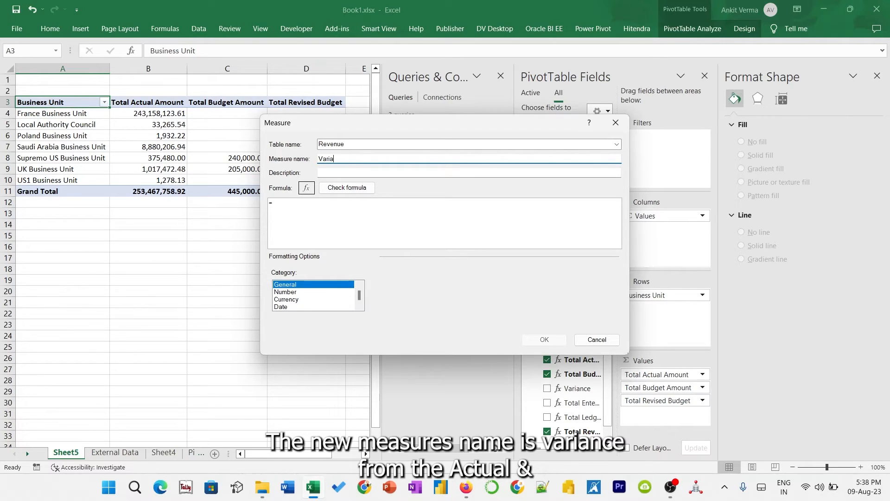
type("nce from Revised Budget")
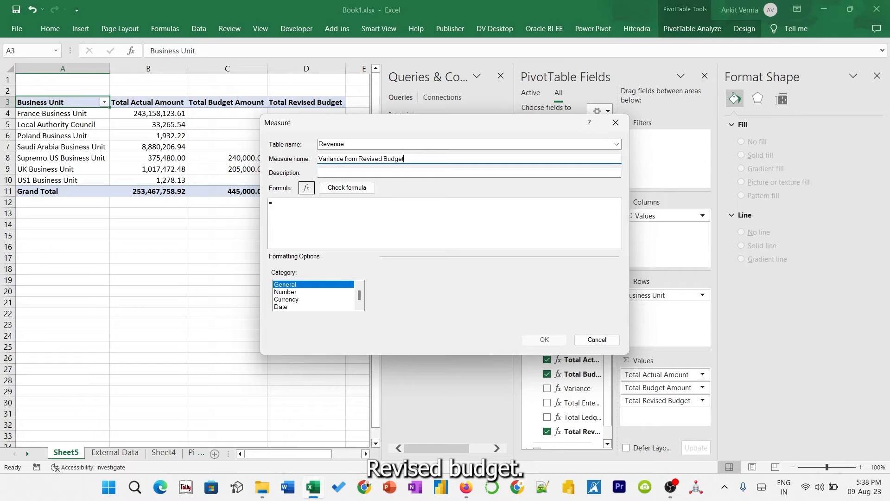
- Set the measure's formula to =[Total Actual Amount]- [Total Revised Budget]
left_click(304, 205)
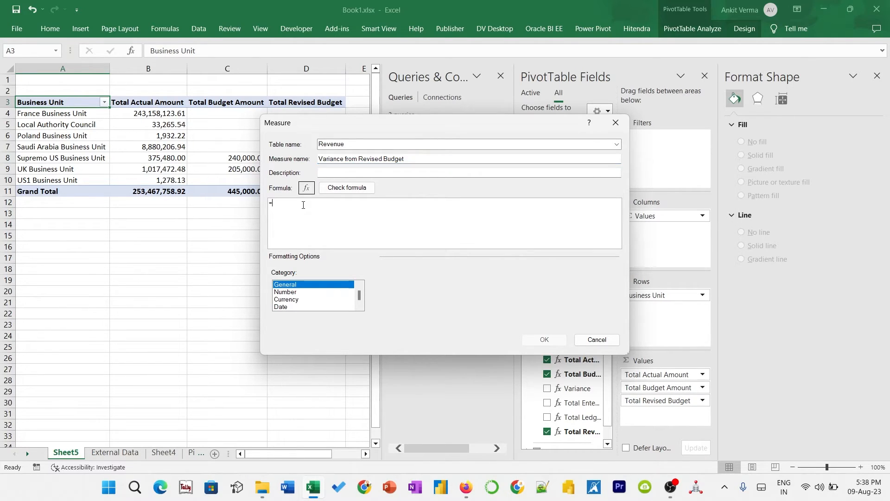
type("[Total Actual Amount]")
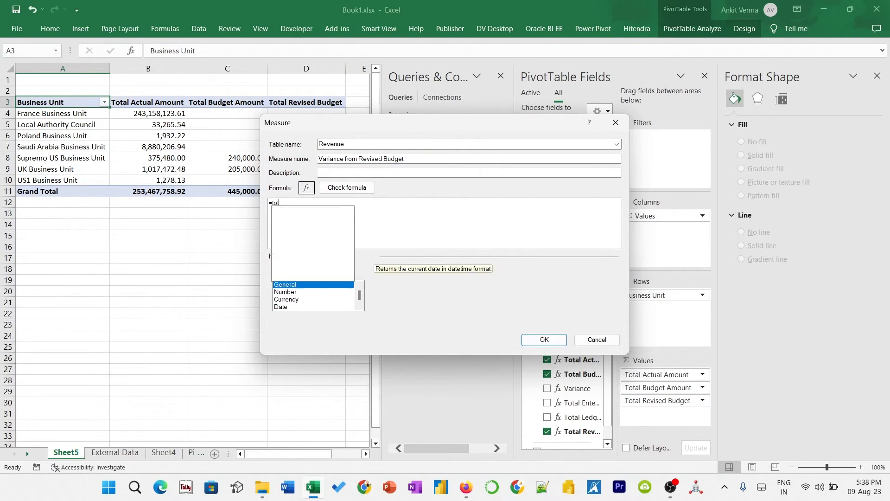
key("Tab")
type("- ")
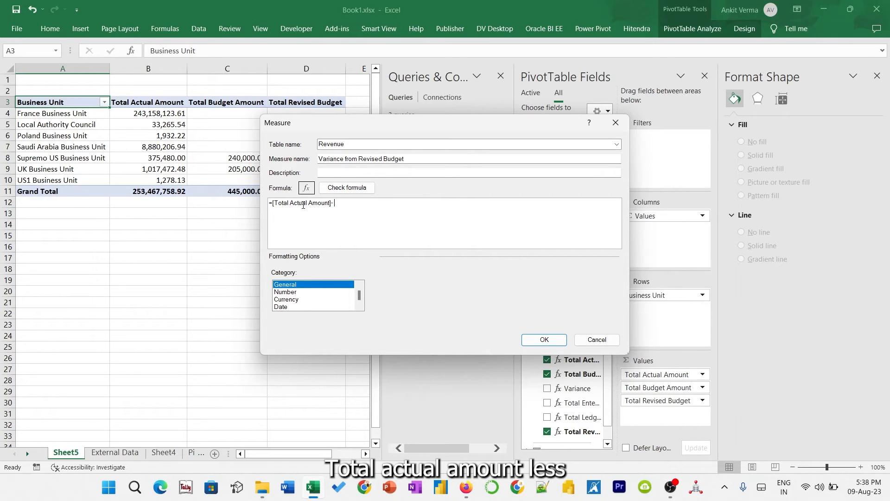
type("rev")
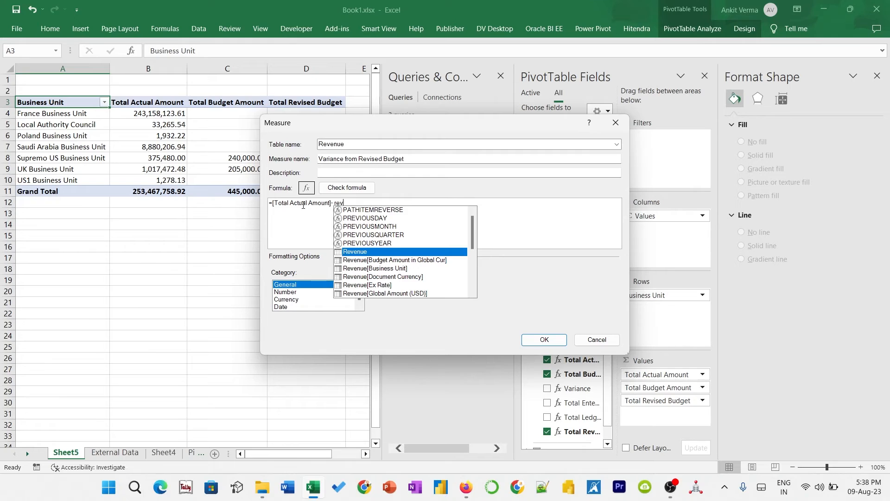
type("is")
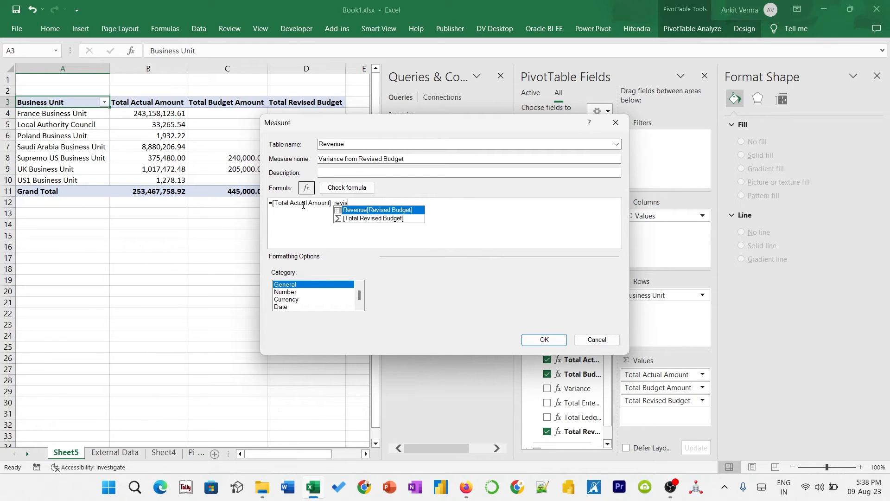
key("Down")
key("Tab")
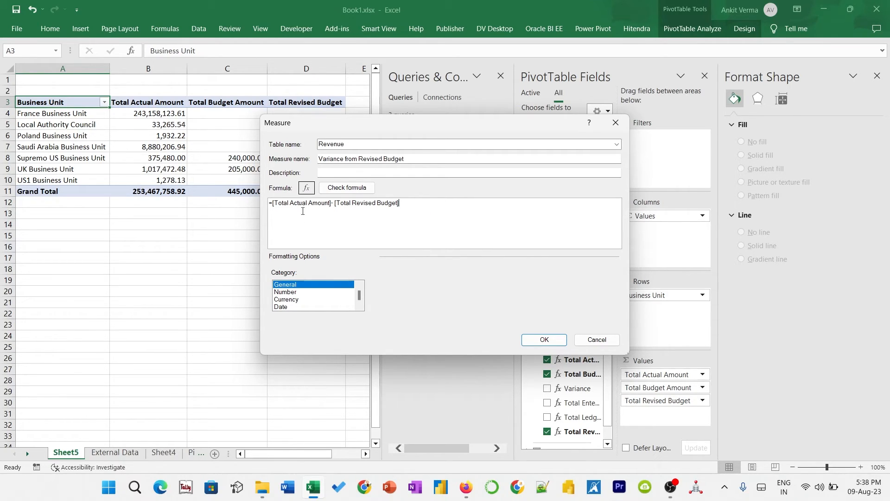
- Save the variance measure as a Number with a thousands separator and close the Format Shape and Queries & Connections panes
left_click(299, 291)
left_click(378, 313)
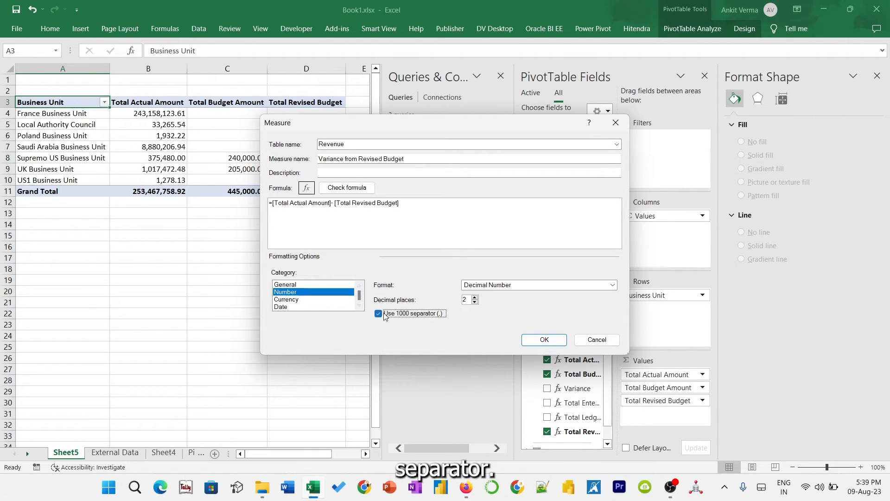
left_click(531, 339)
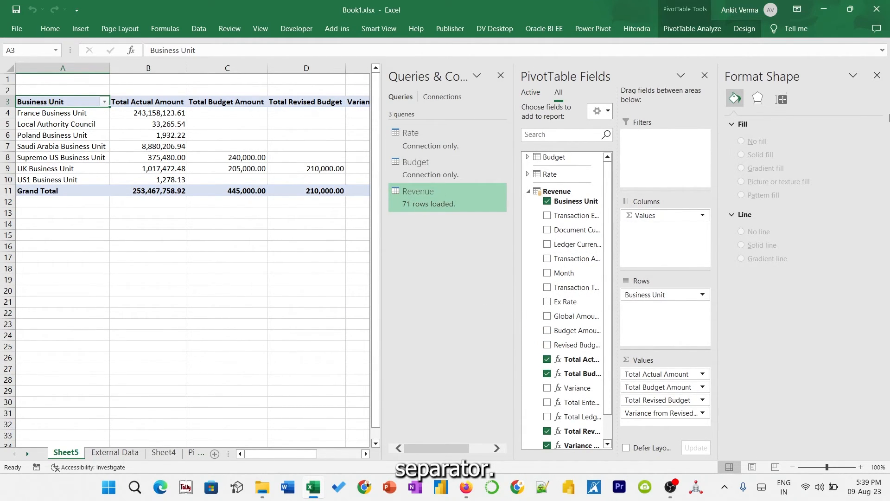
left_click(878, 76)
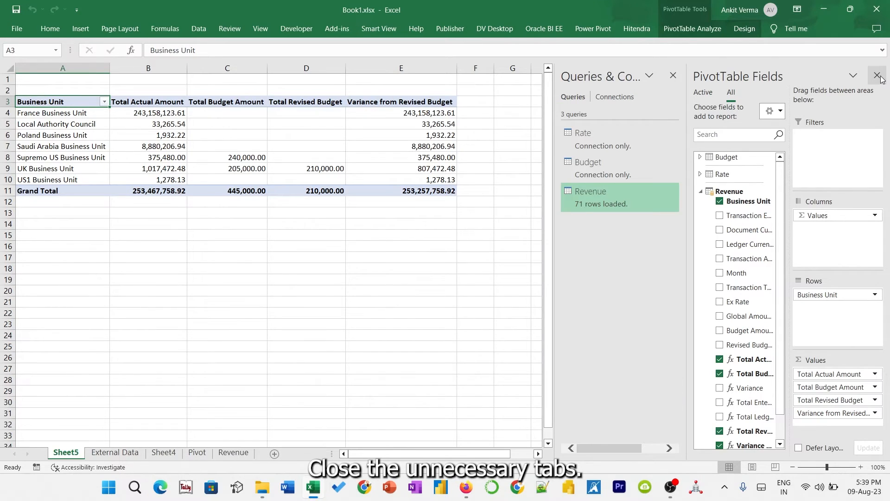
left_click(673, 75)
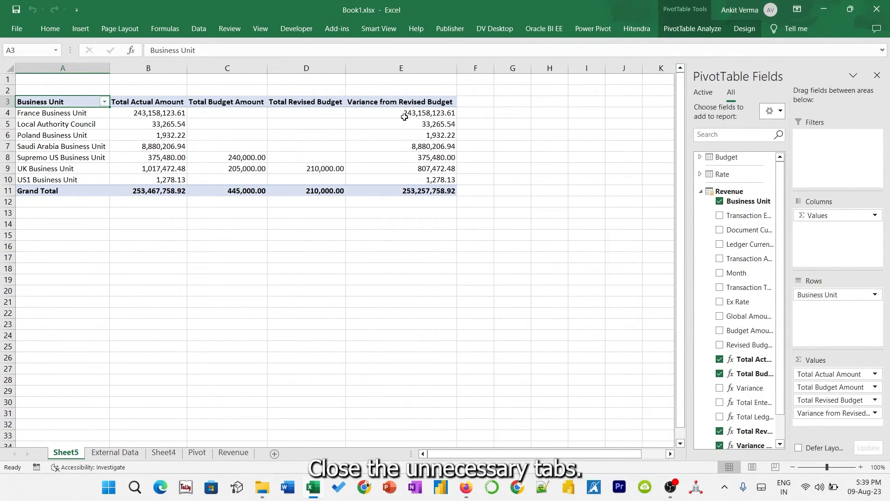
- Start another Power Pivot measure in the Revenue table named Revised Budget Variance
left_click(594, 30)
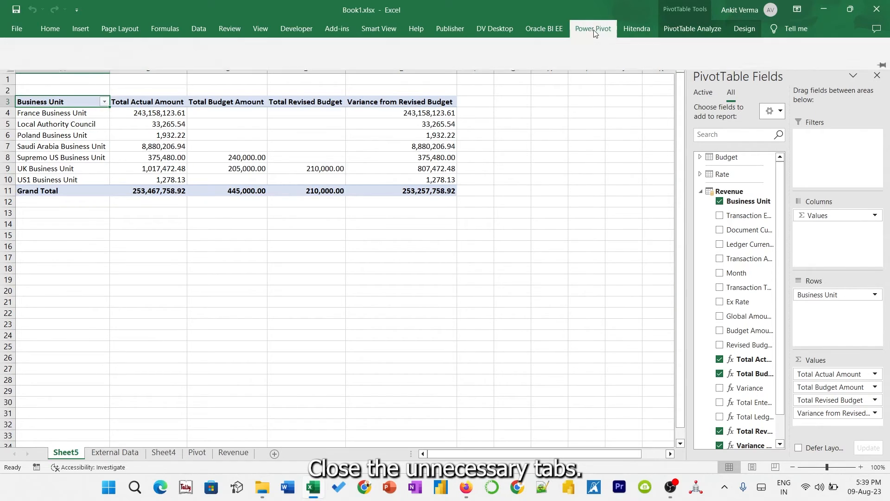
left_click(56, 58)
left_click(76, 88)
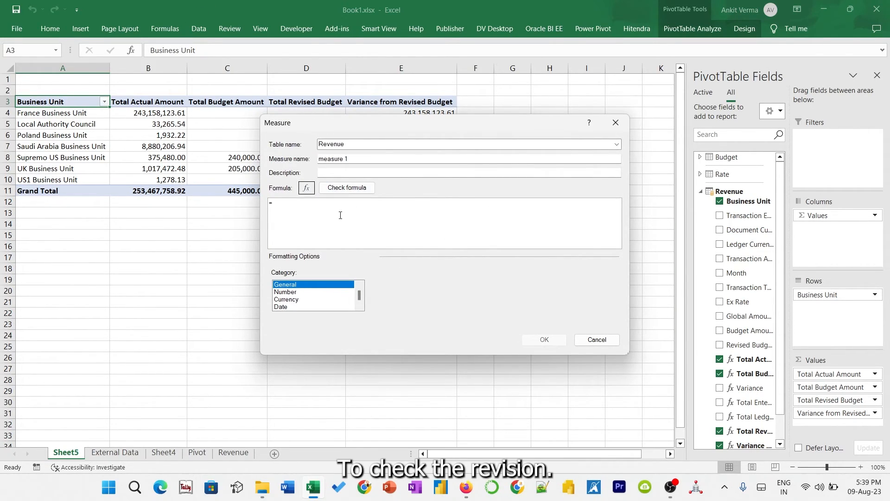
left_click(358, 160)
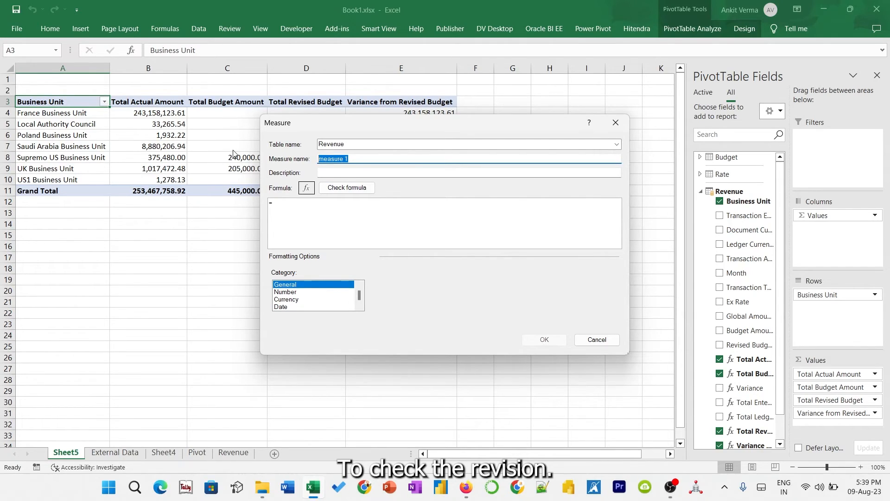
type("B")
type("Re")
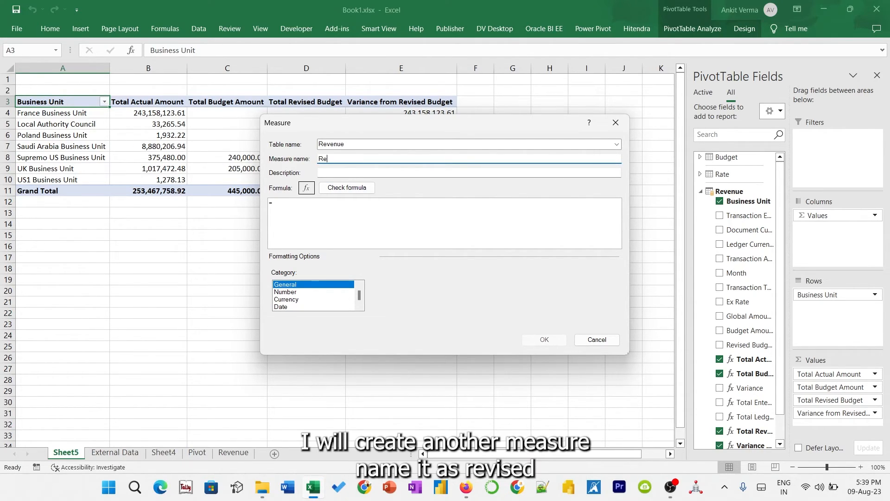
type("vised Budget Var")
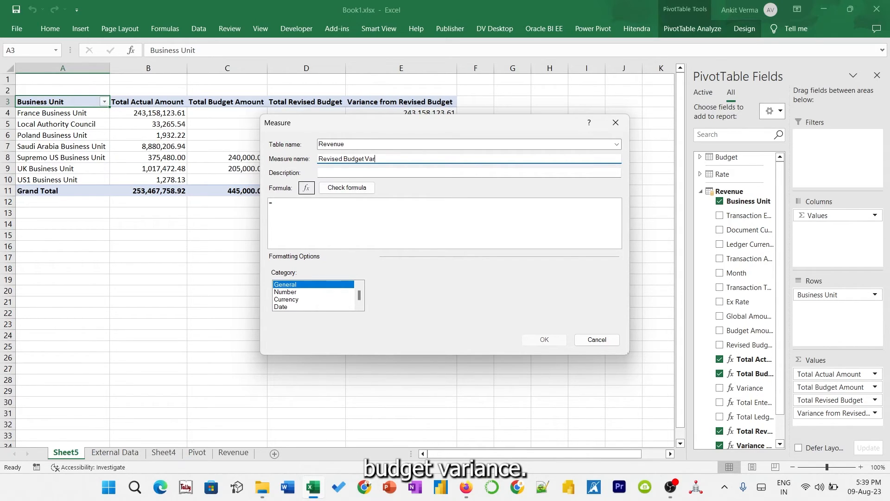
key("Tab")
key("Tab")
key("Tab")
key("Tab")
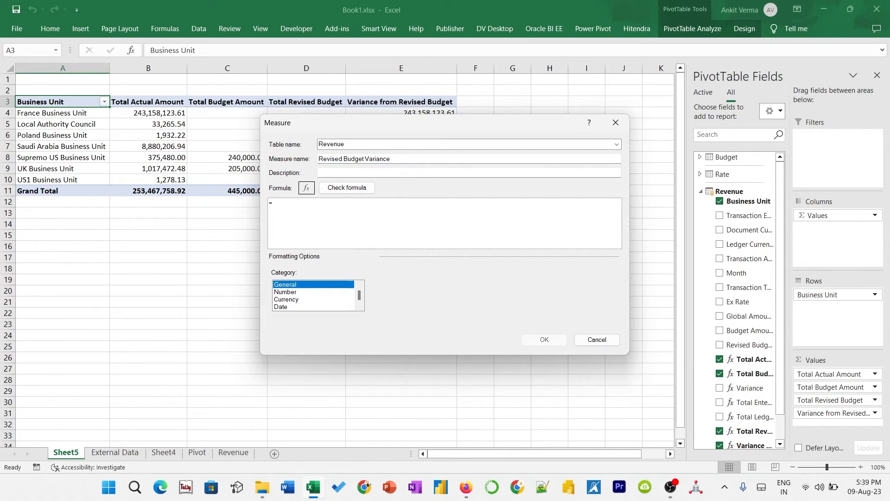
- Set the Revised Budget Variance formula to =[Total Revised Budget]-[Total Budget Amount]
type("bu")
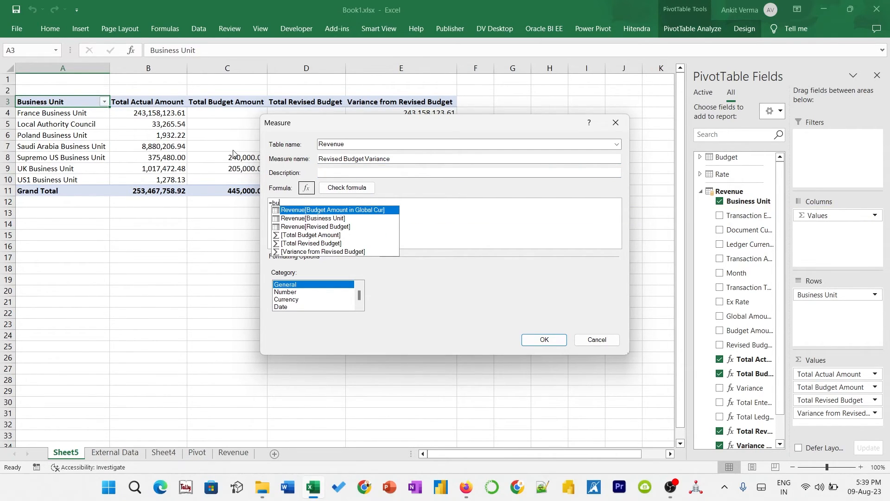
key("BackSpace")
key("BackSpace")
type("revis")
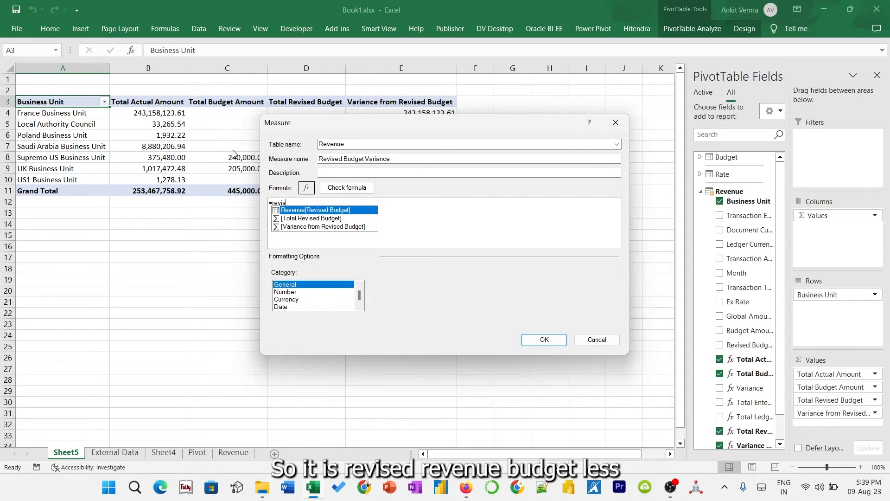
key("Down")
key("Tab")
type("-tot")
key("Down")
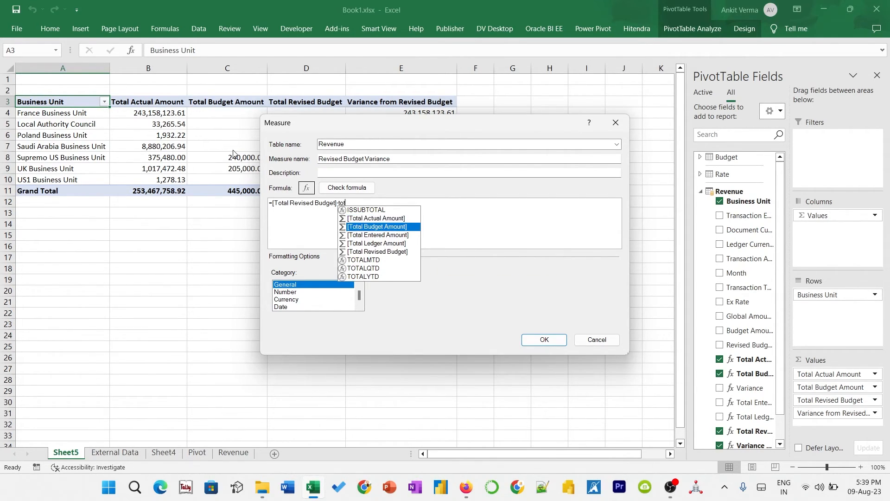
key("Tab")
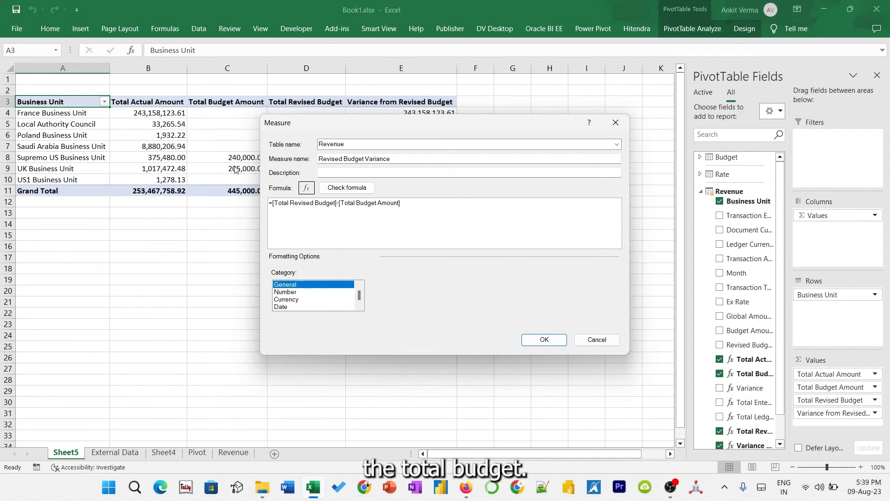
- Format the Revised Budget Variance measure as Number with a thousands separator and save it
left_click(301, 292)
left_click(412, 314)
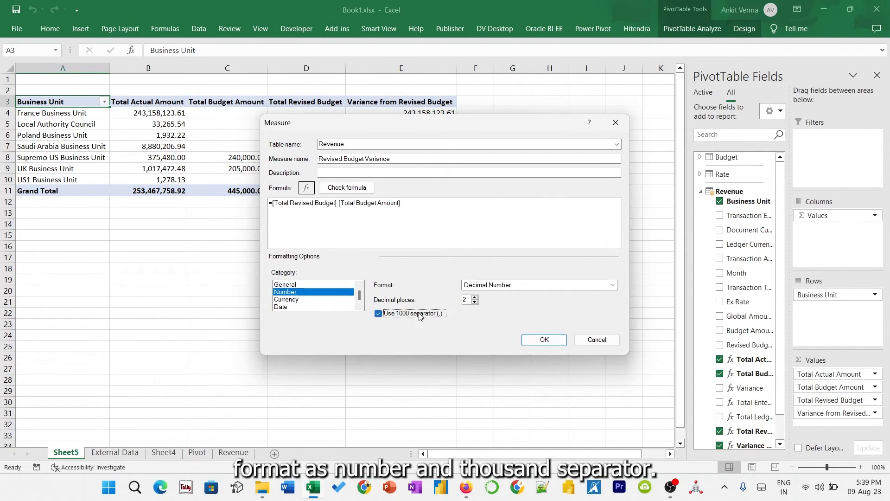
left_click(525, 339)
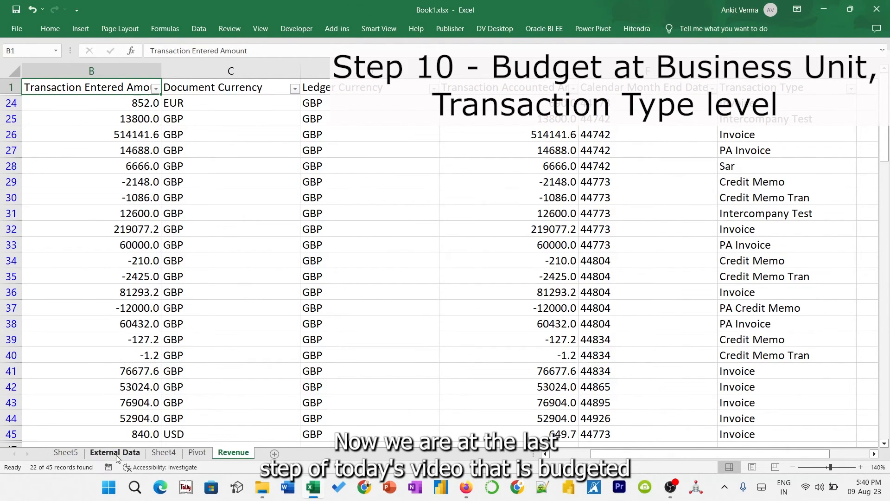
- On the External Data sheet, fill the Transaction Type of the UK Business Unit rows for June to December 2022 with Invoice
left_click(115, 452)
left_click(86, 127)
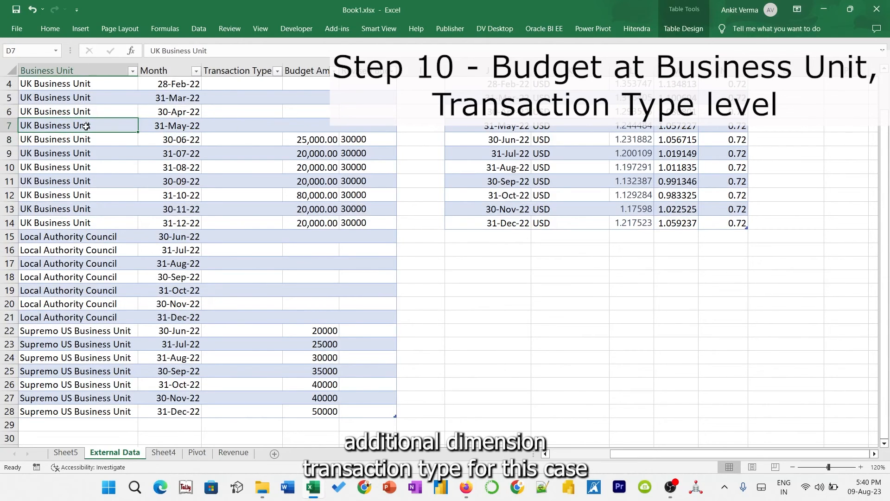
scroll(86, 126, "left", 1)
key("Down")
key("Right")
key("Right")
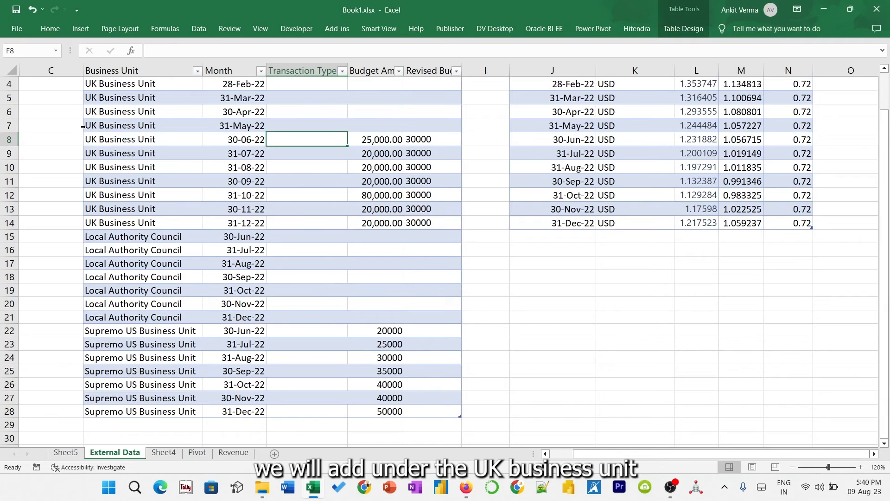
type("iNVOICE")
key("Return")
key("Up")
key("shift+Down")
key("shift+Down")
key("shift+Down")
key("shift+Down")
key("shift+Down")
key("shift+Down")
key("ctrl+d")
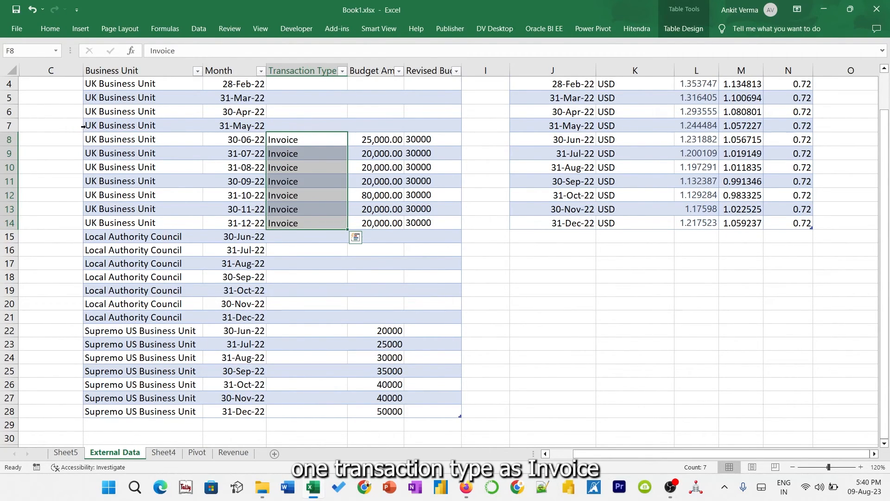
- Copy the seven UK Invoice rows, from Business Unit through Budget Amount, to the end of the budget table at row 29
key("ctrl+Left")
key("shift+Down")
key("shift+Down")
key("shift+Down")
key("shift+Down")
key("shift+Down")
key("shift+Down")
key("shift+Right")
key("shift+Right")
key("shift+Right")
key("shift+Right")
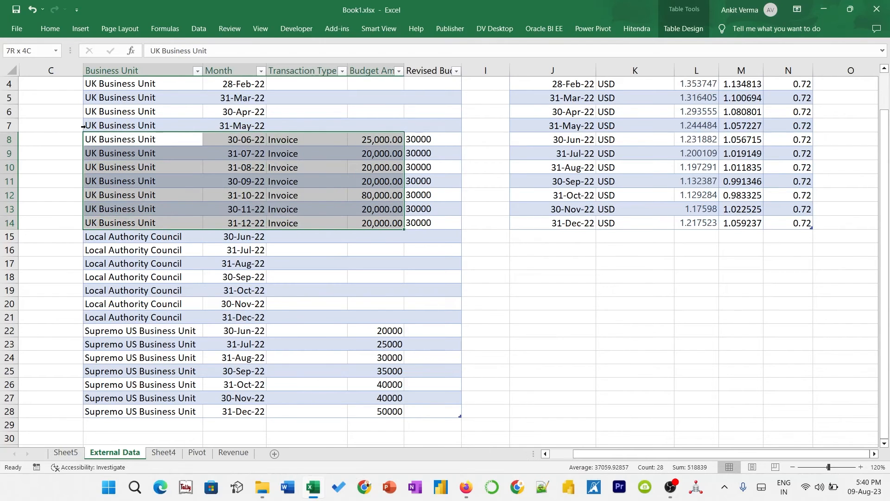
key("shift+Left")
key("ctrl+c")
key("Down")
key("Down")
key("Down")
key("Down")
key("Down")
key("Down")
key("Down")
key("Down")
key("Down")
key("Down")
key("Down")
key("Down")
key("Down")
key("Down")
key("Down")
key("Down")
key("Down")
key("Down")
key("Down")
key("Down")
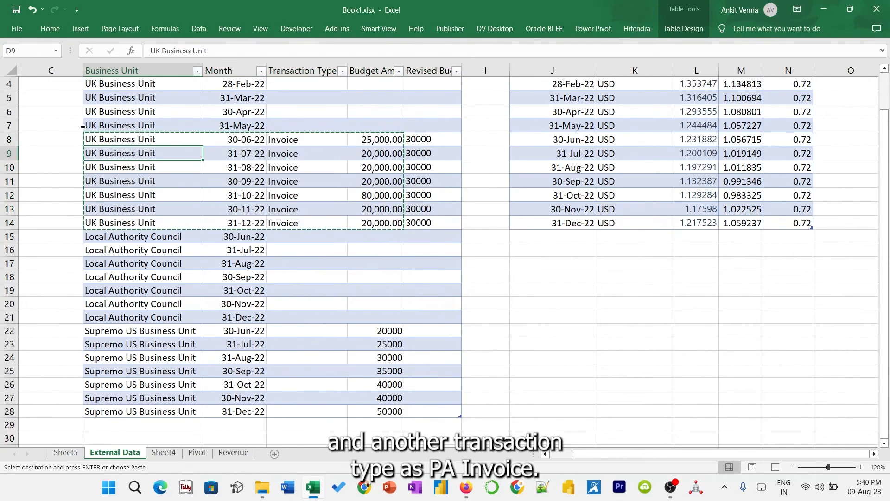
key("Down")
key("ctrl+v")
- Set the Transaction Type of all seven copied UK Business Unit rows to PA Invoice
key("Right")
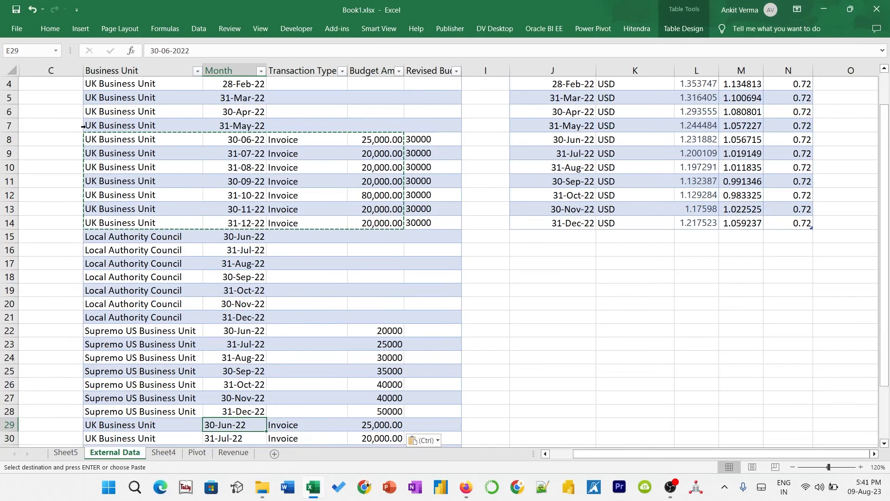
key("Right")
type("PA Invoice")
key("Return")
key("Up")
key("ctrl+shift+Down")
key("ctrl+d")
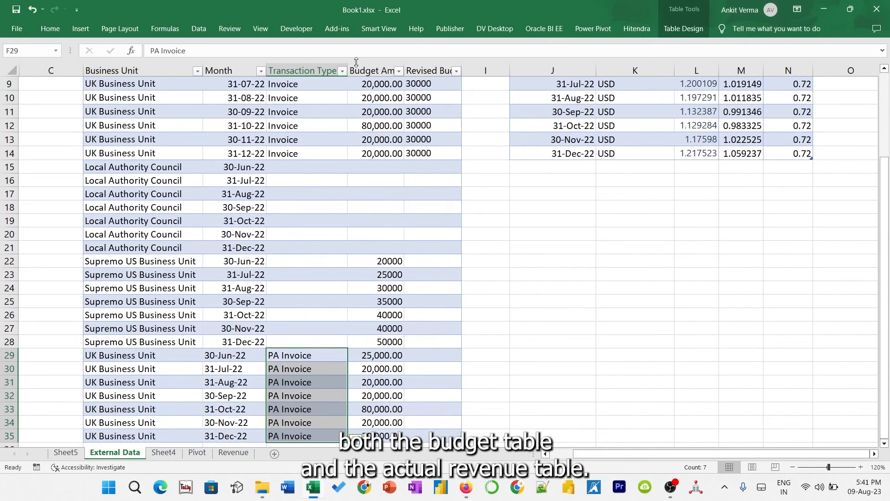
- On Sheet5, filter the PivotTable's Business Unit field to show only UK Business Unit
left_click(331, 204)
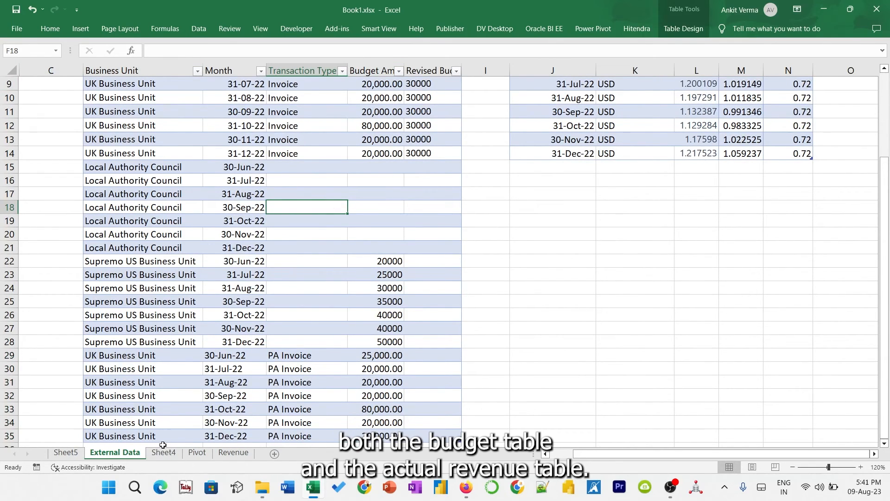
left_click(65, 453)
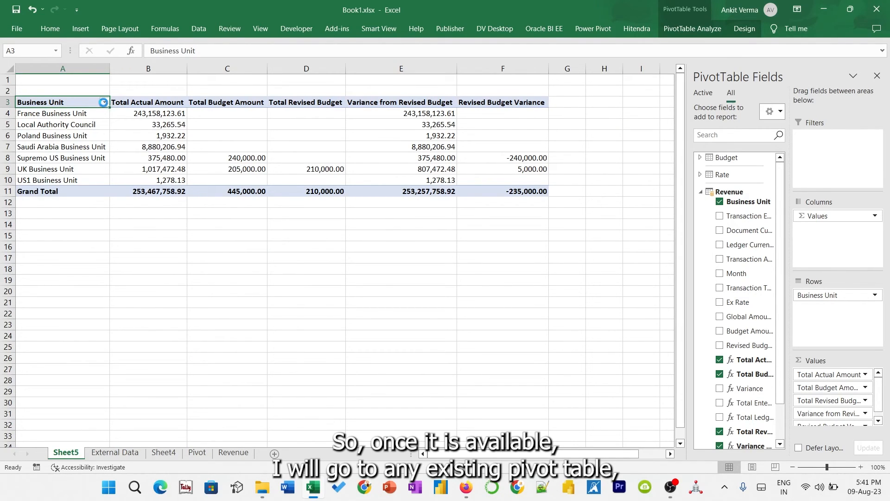
left_click(105, 103)
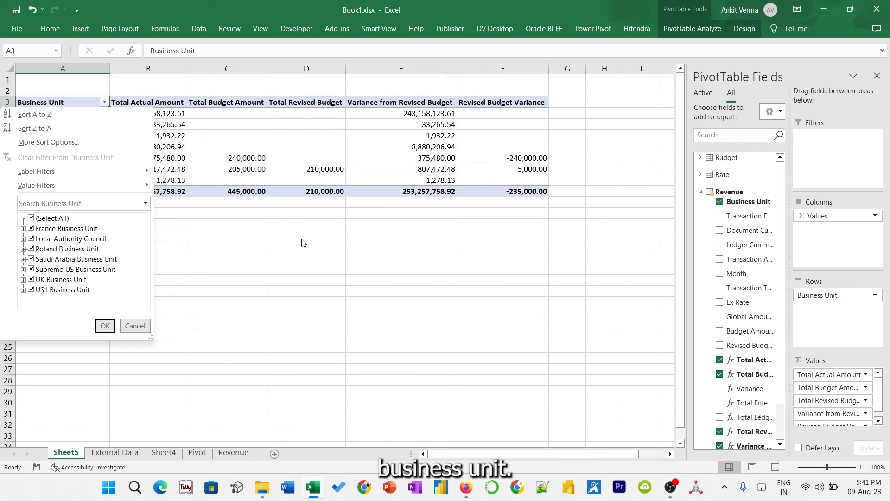
left_click(31, 219)
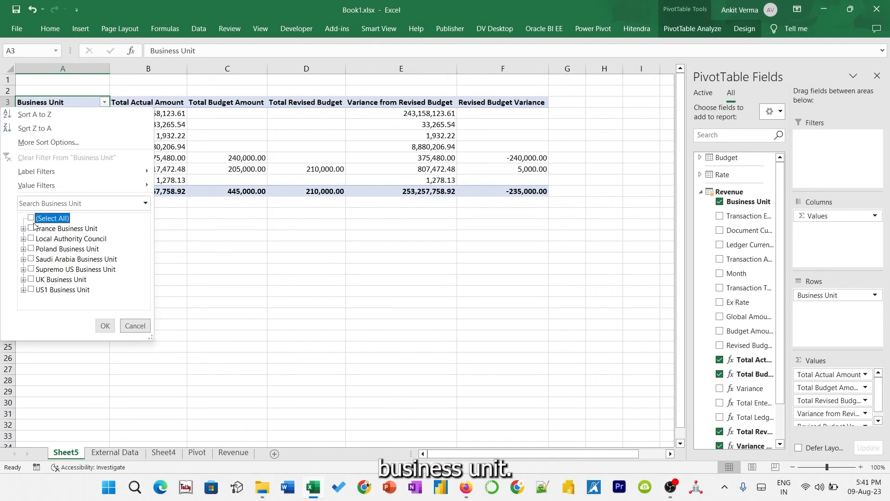
left_click(31, 280)
left_click(105, 326)
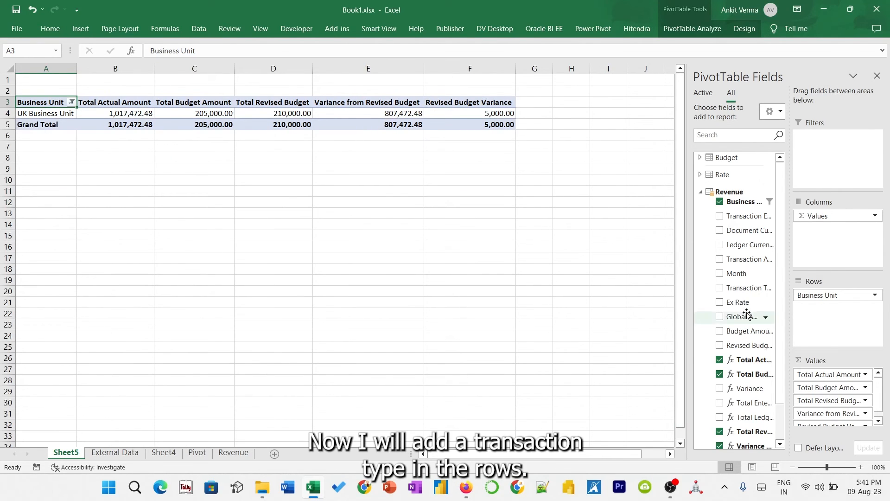
- Add Transaction Type from the Revenue table to the PivotTable rows below Business Unit, and refresh all data
scroll(747, 246, "down", 2)
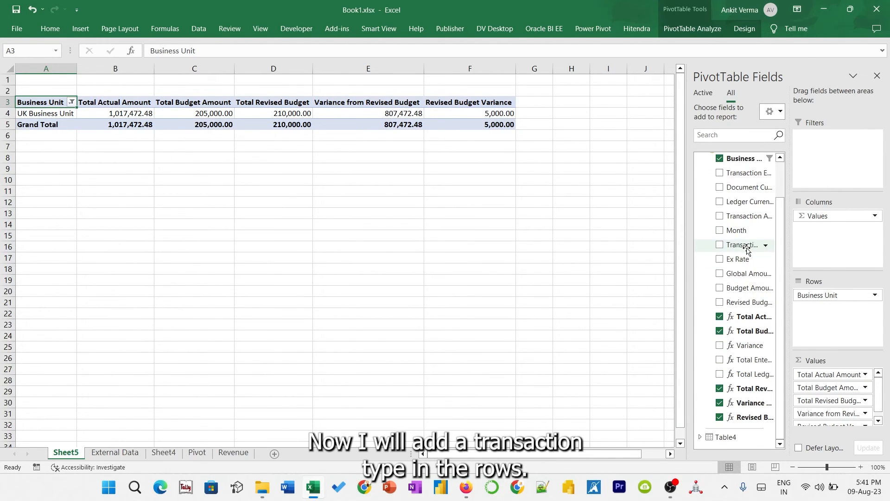
scroll(747, 249, "up", 2)
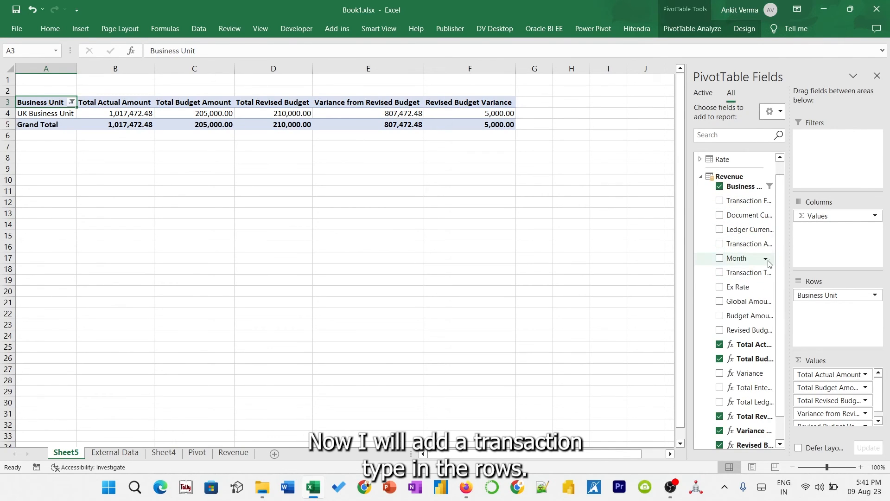
left_click_drag(748, 274, 830, 310)
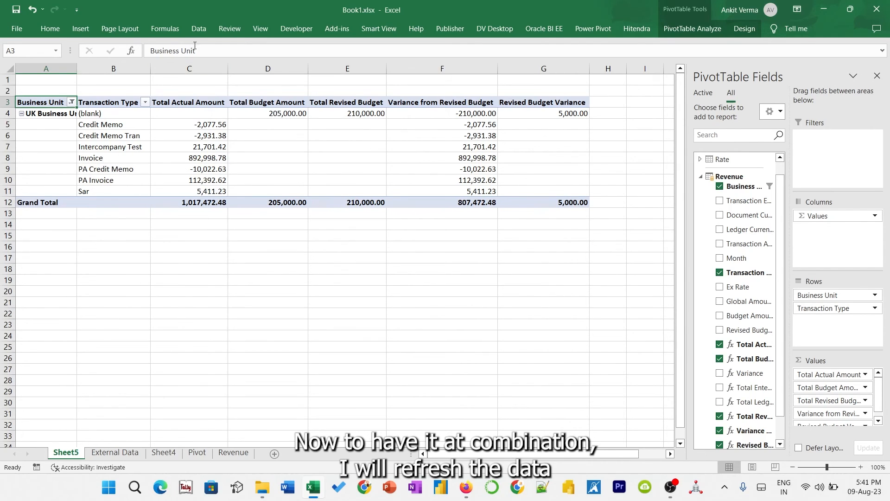
left_click(199, 28)
left_click(204, 58)
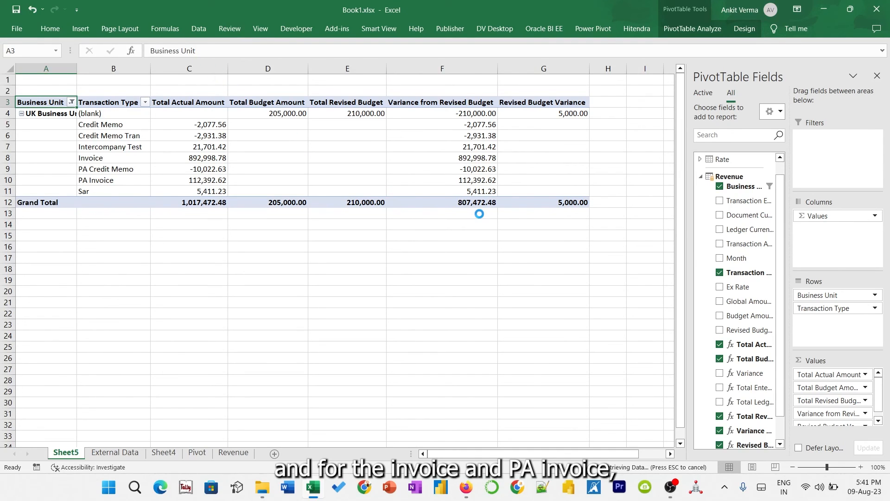